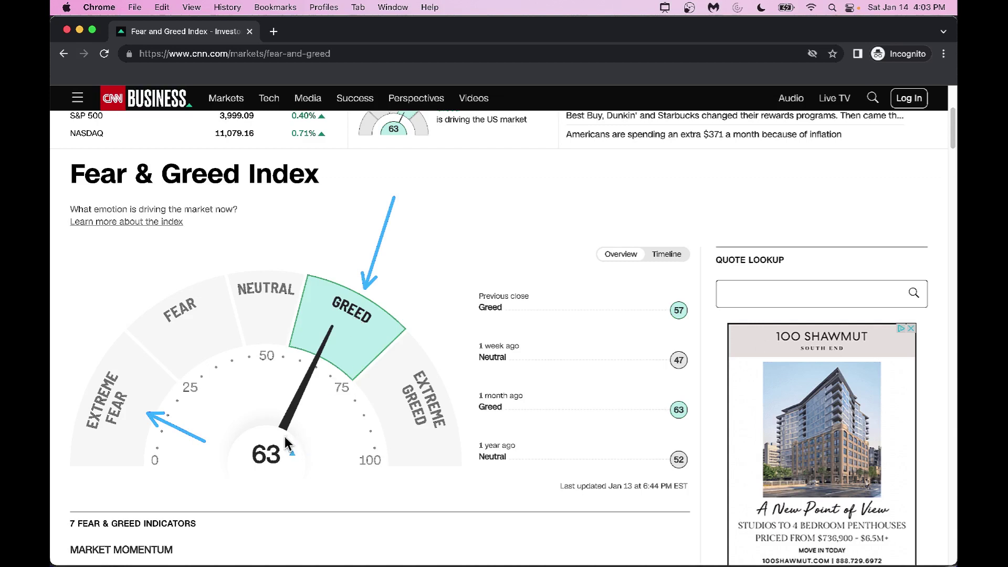
{"action": "mouse_move", "coordinate": [282, 434]}
{"action": "left_mouse_down"}
{"action": "mouse_move", "coordinate": [256, 350]}
{"action": "mouse_move", "coordinate": [206, 360]}
{"action": "left_mouse_up"}
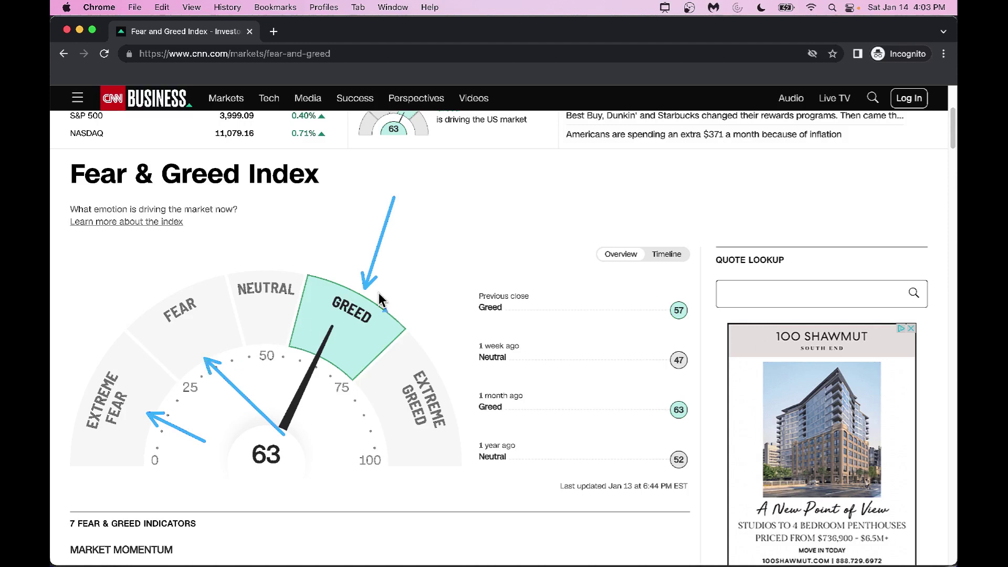
{"action": "left_click_drag", "start_coordinate": [450, 217], "coordinate": [397, 296]}
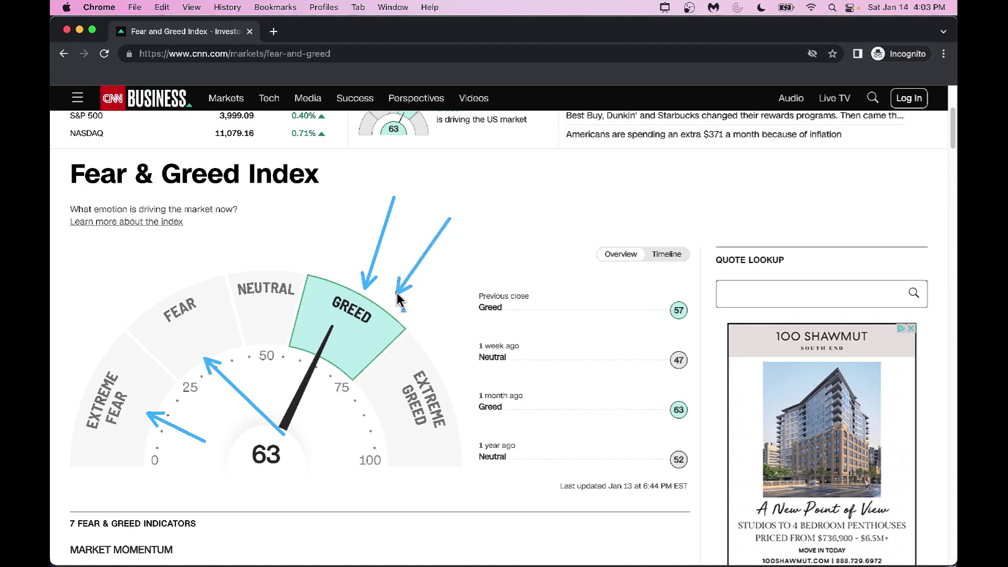
{"action": "mouse_move", "coordinate": [284, 429]}
{"action": "left_mouse_down"}
{"action": "mouse_move", "coordinate": [337, 310]}
{"action": "mouse_move", "coordinate": [315, 347]}
{"action": "mouse_move", "coordinate": [342, 339]}
{"action": "mouse_move", "coordinate": [360, 368]}
{"action": "mouse_move", "coordinate": [262, 347]}
{"action": "left_mouse_up"}
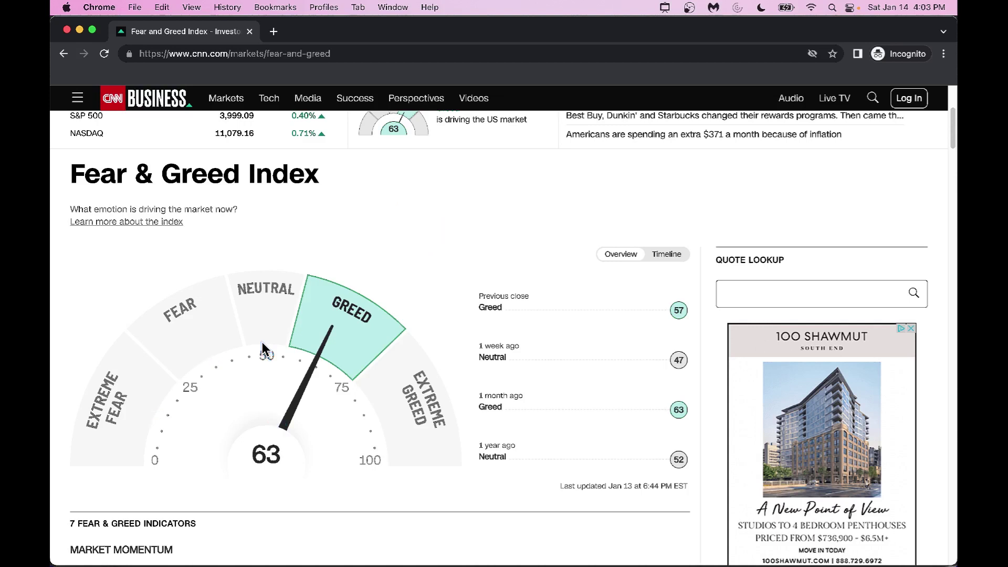
{"action": "key", "text": "super+Tab"}
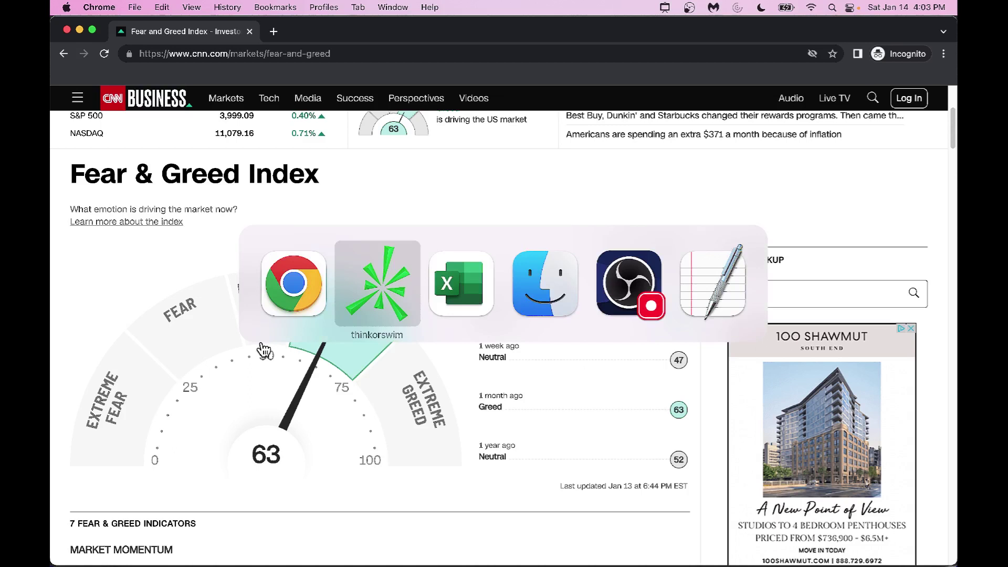
{"action": "key", "text": "super+Tab"}
{"action": "key", "text": "super+Tab"}
{"action": "key", "text": "super+Tab"}
{"action": "key", "text": "super+Tab"}
{"action": "key", "text": "super+Tab"}
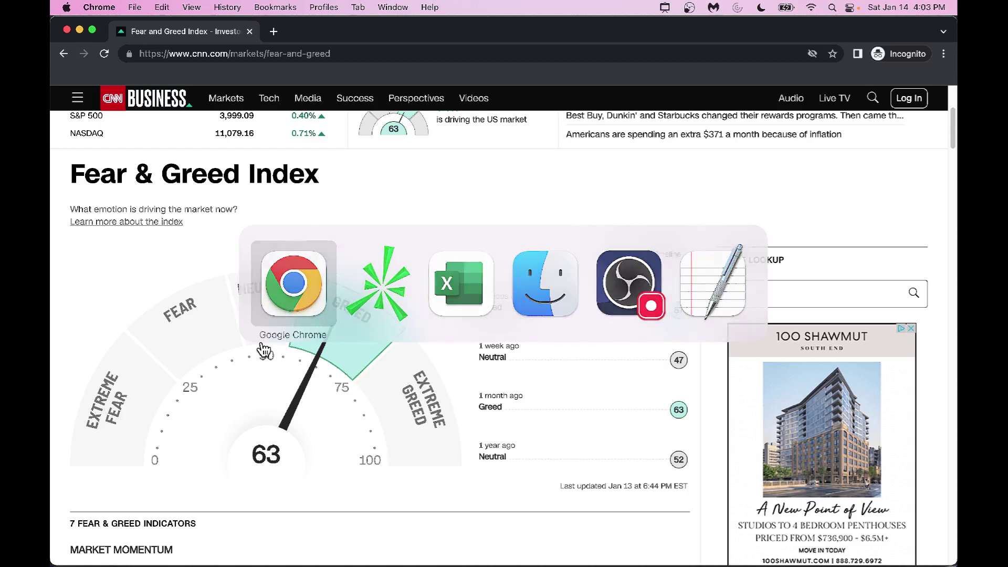
Step: Switch to the other browser window and bring up the Finviz stock screener
{"action": "left_click", "coordinate": [386, 7]}
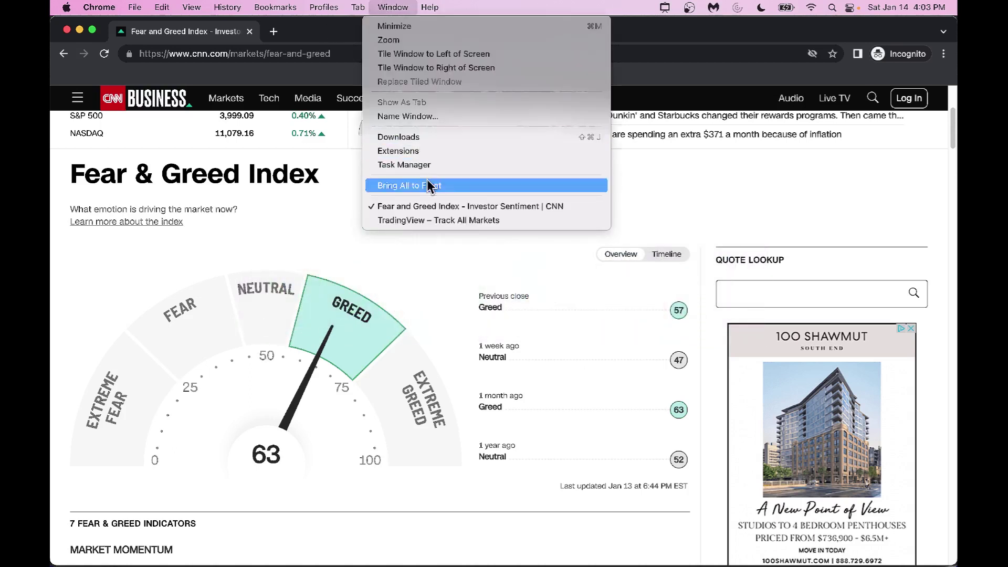
{"action": "left_click", "coordinate": [431, 221]}
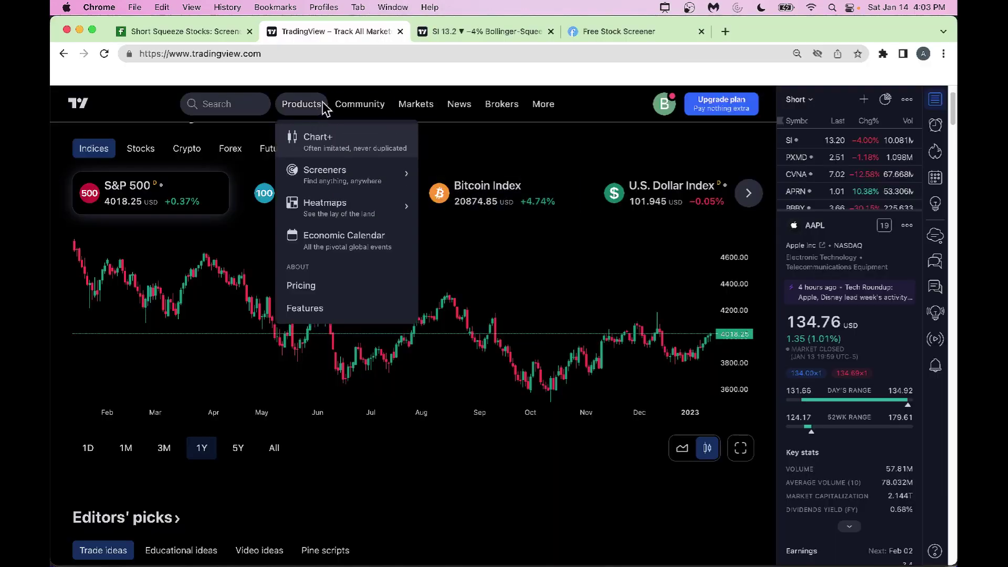
{"action": "left_click", "coordinate": [602, 28]}
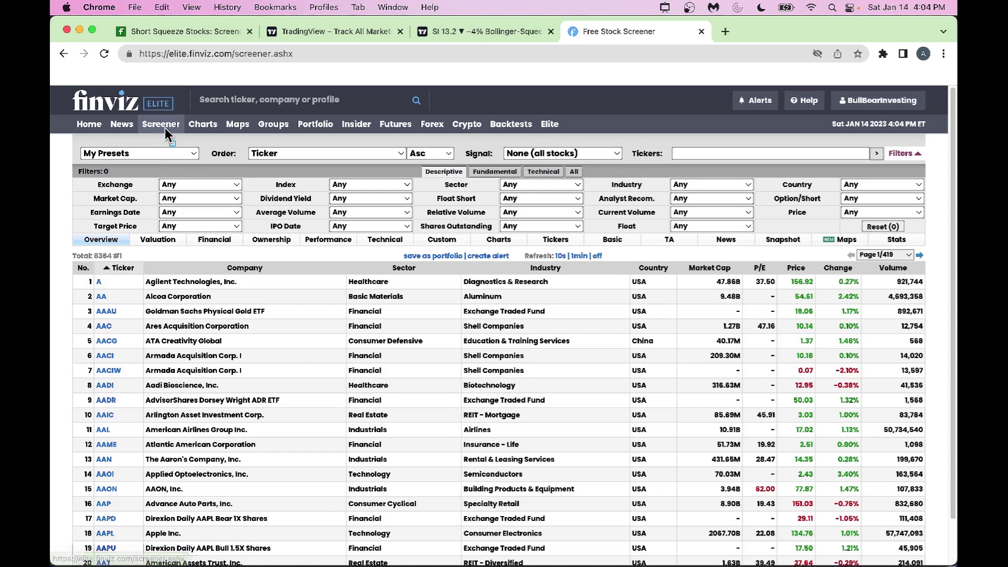
{"action": "left_click_drag", "start_coordinate": [65, 84], "coordinate": [193, 139]}
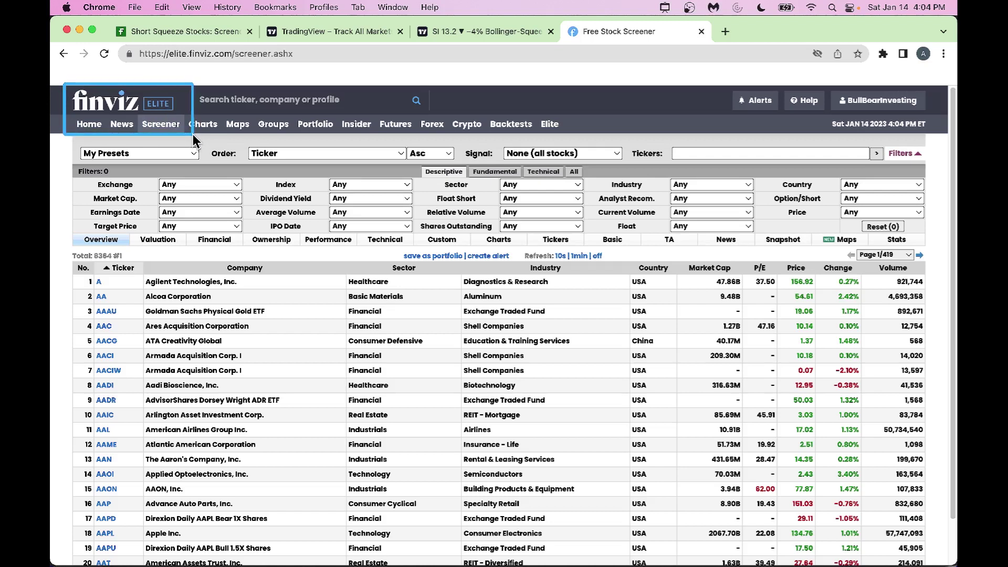
Step: Show all available screener filters and set the Price filter to Over $1
{"action": "left_click", "coordinate": [575, 173]}
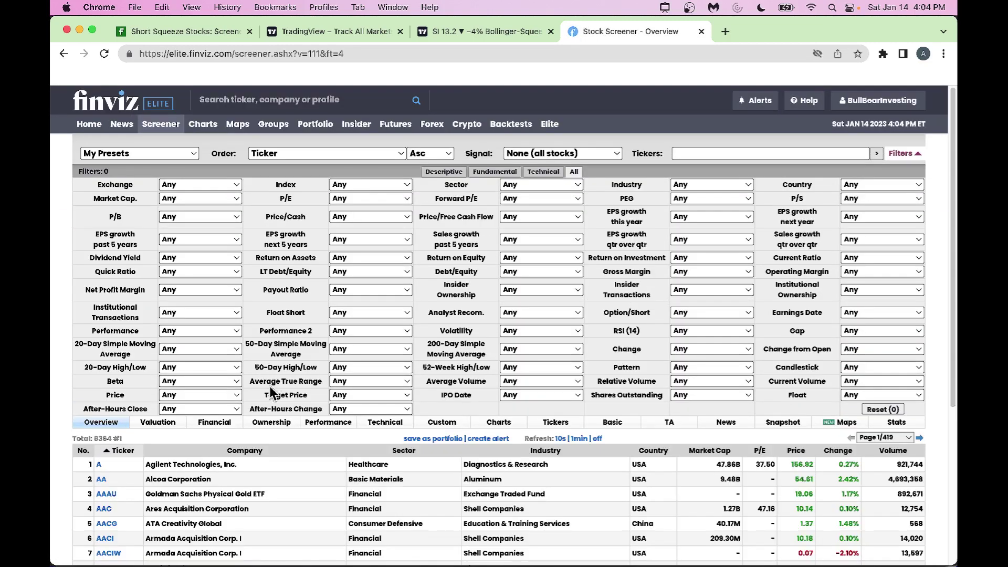
{"action": "scroll", "coordinate": [332, 387], "scroll_direction": "down", "scroll_amount": 2}
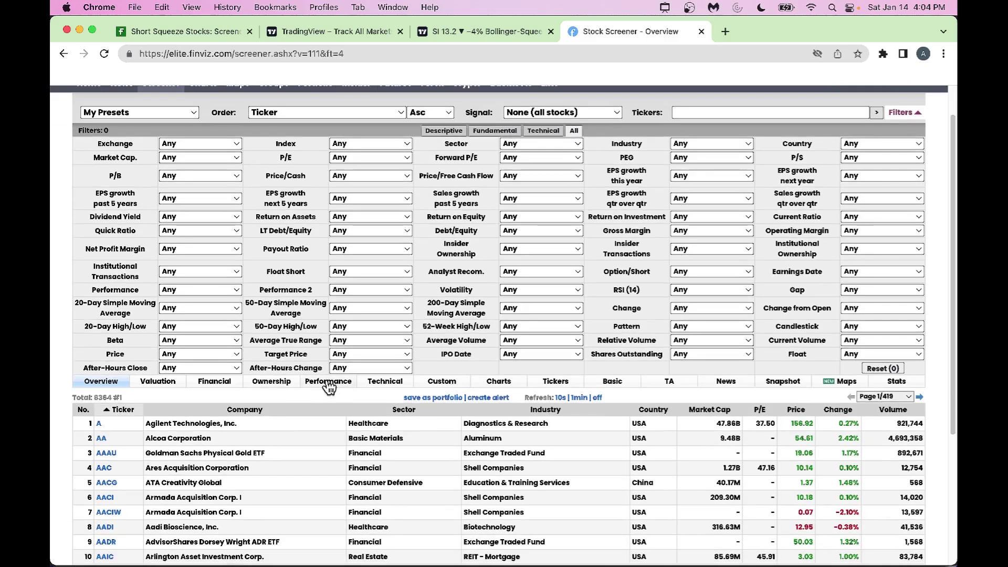
{"action": "left_click", "coordinate": [237, 354]}
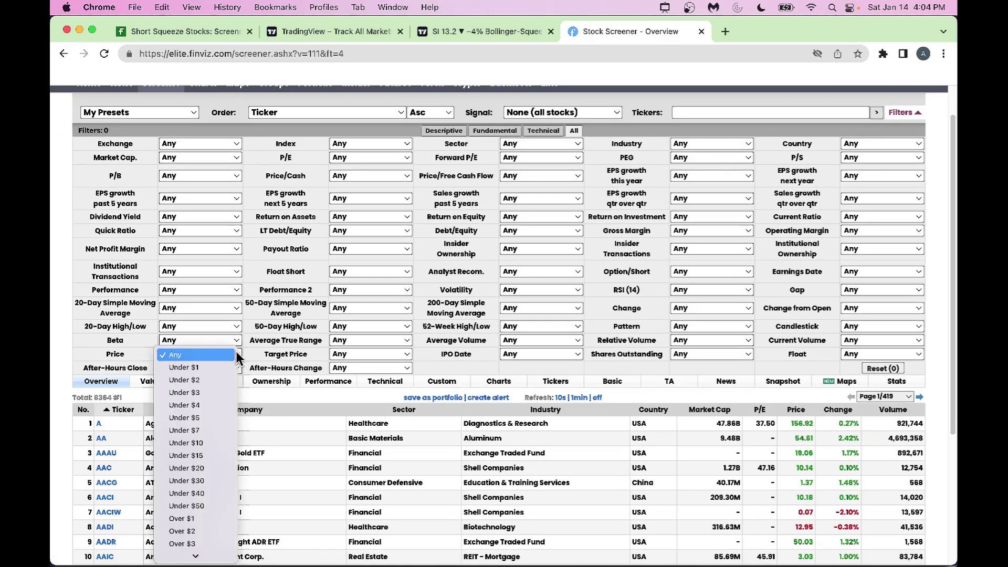
{"action": "left_click", "coordinate": [197, 519]}
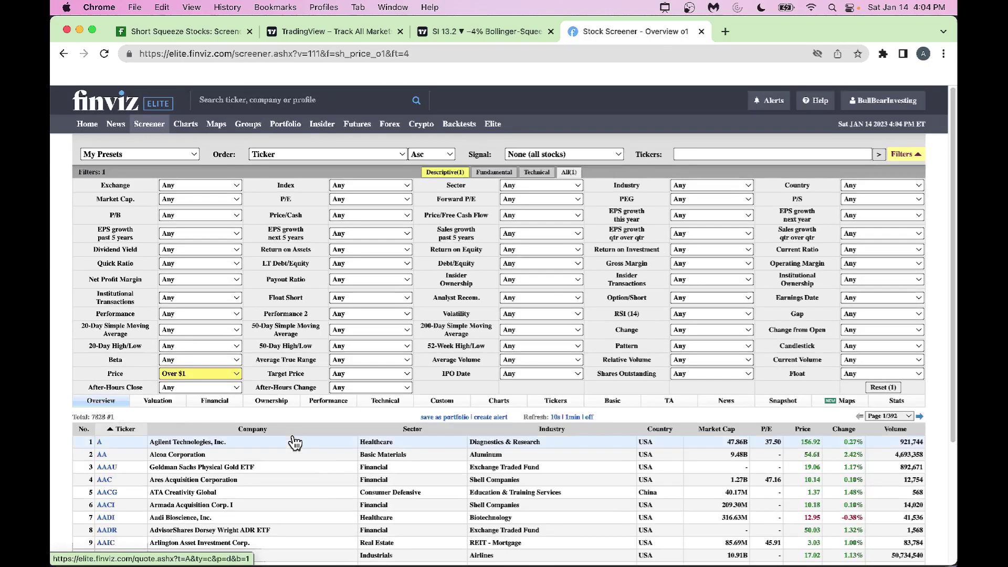
Step: Set the Current Volume filter to Over 1M
{"action": "scroll", "coordinate": [320, 422], "scroll_direction": "down", "scroll_amount": 2}
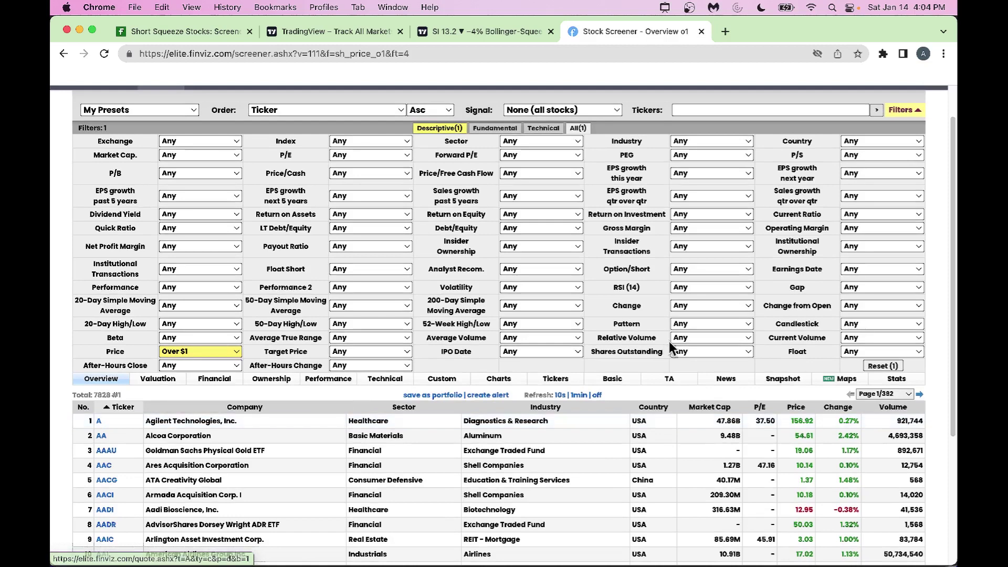
{"action": "left_click", "coordinate": [919, 340]}
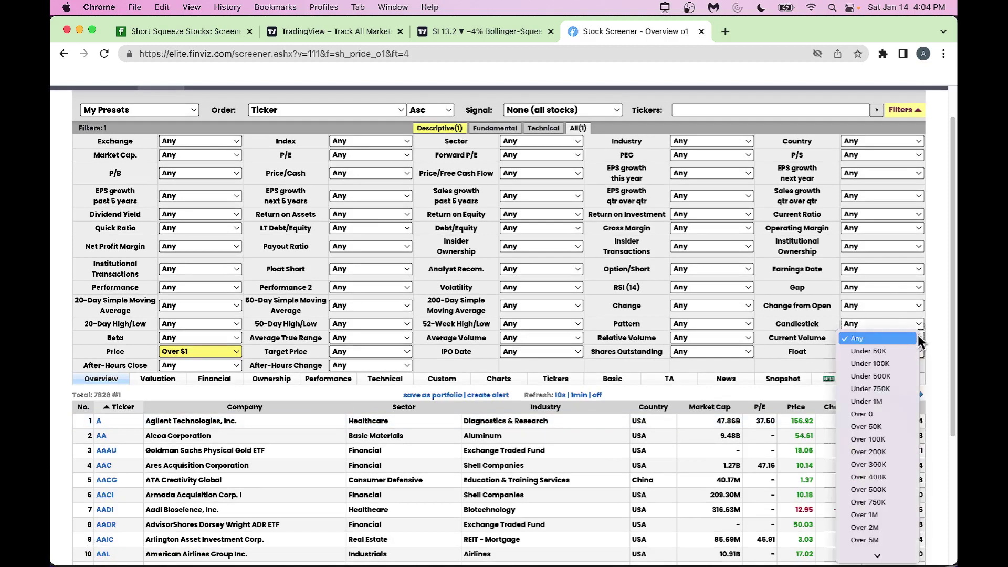
{"action": "left_click", "coordinate": [873, 513]}
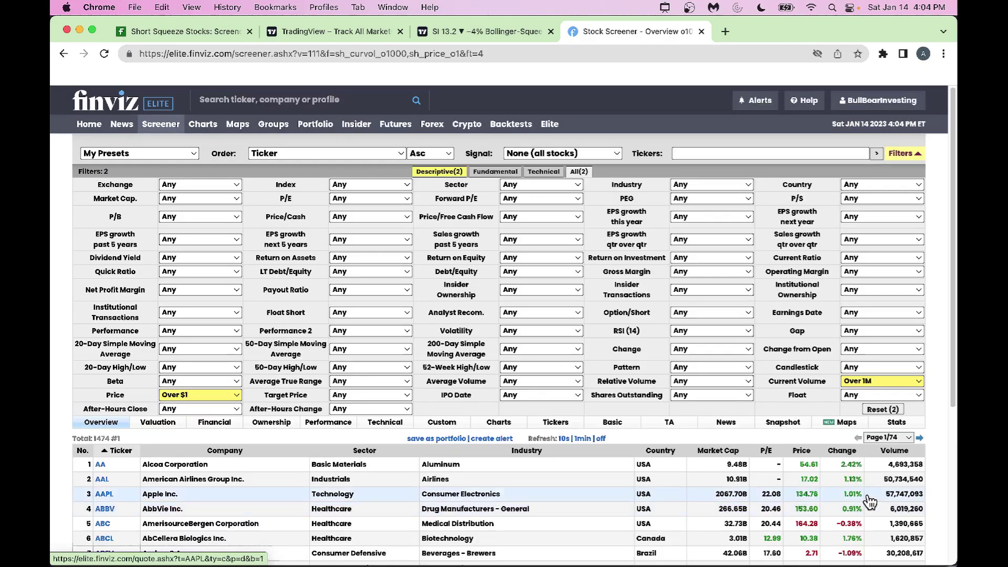
Step: Set the Current Ratio filter to Over 1
{"action": "scroll", "coordinate": [869, 501], "scroll_direction": "down", "scroll_amount": 1}
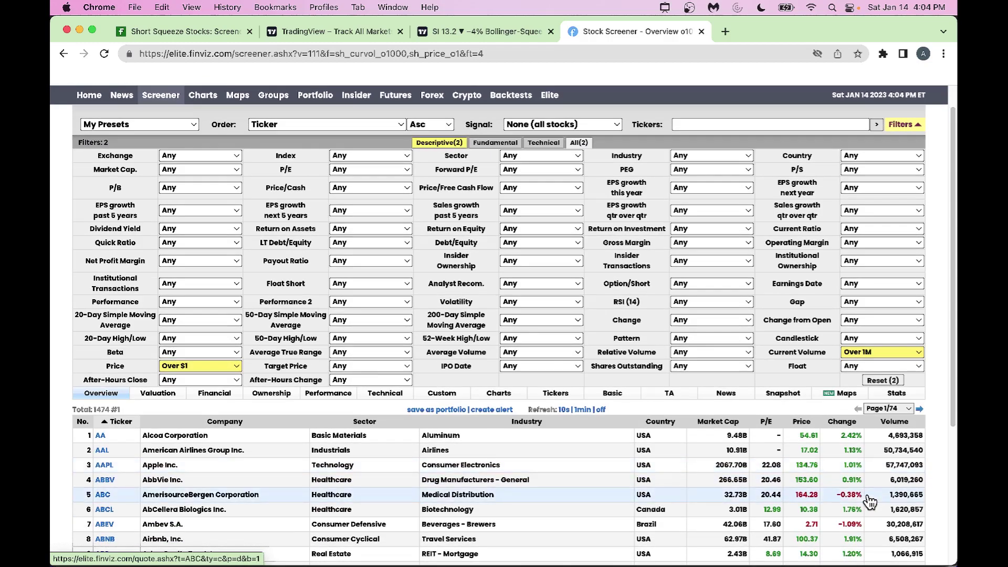
{"action": "scroll", "coordinate": [850, 387], "scroll_direction": "down", "scroll_amount": 1}
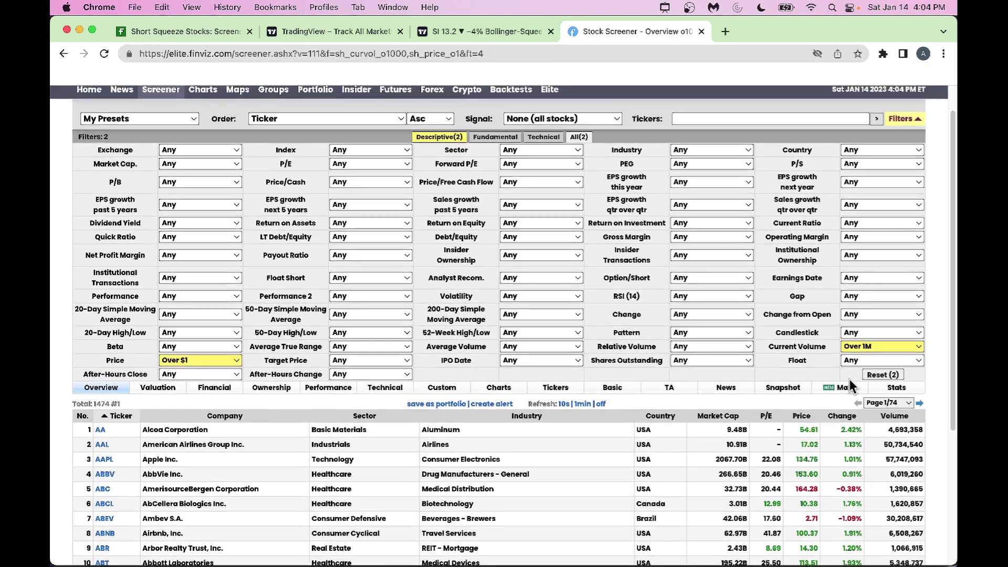
{"action": "scroll", "coordinate": [850, 387], "scroll_direction": "up", "scroll_amount": 1}
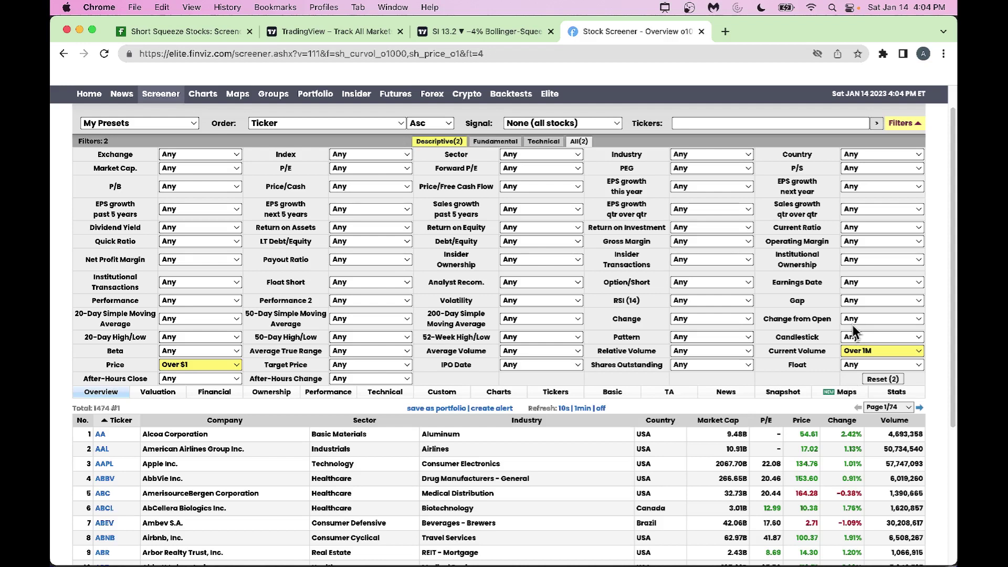
{"action": "left_click", "coordinate": [918, 227]}
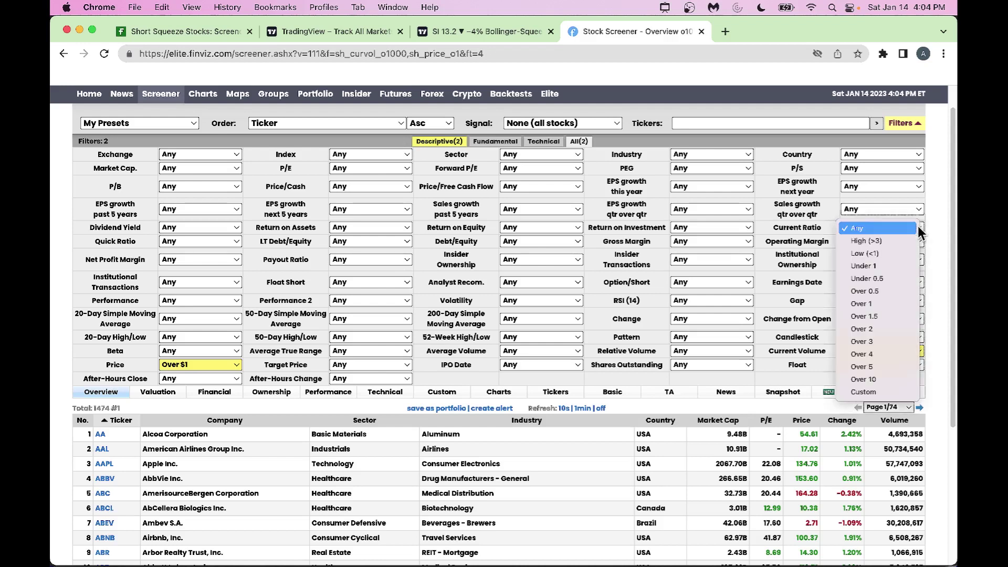
{"action": "left_click", "coordinate": [875, 304]}
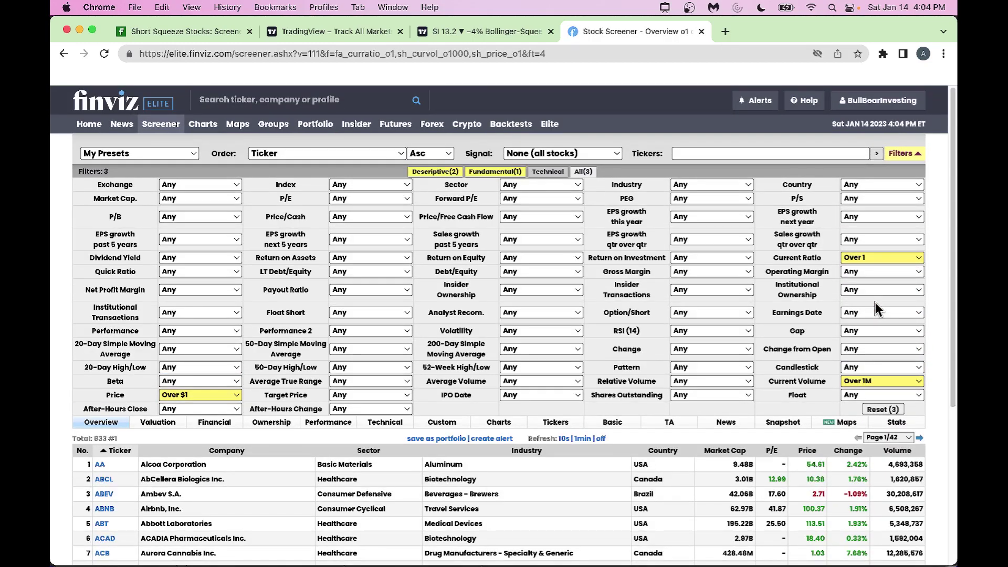
Step: Show the ownership data for the filtered stocks
{"action": "scroll", "coordinate": [876, 309], "scroll_direction": "down", "scroll_amount": 2}
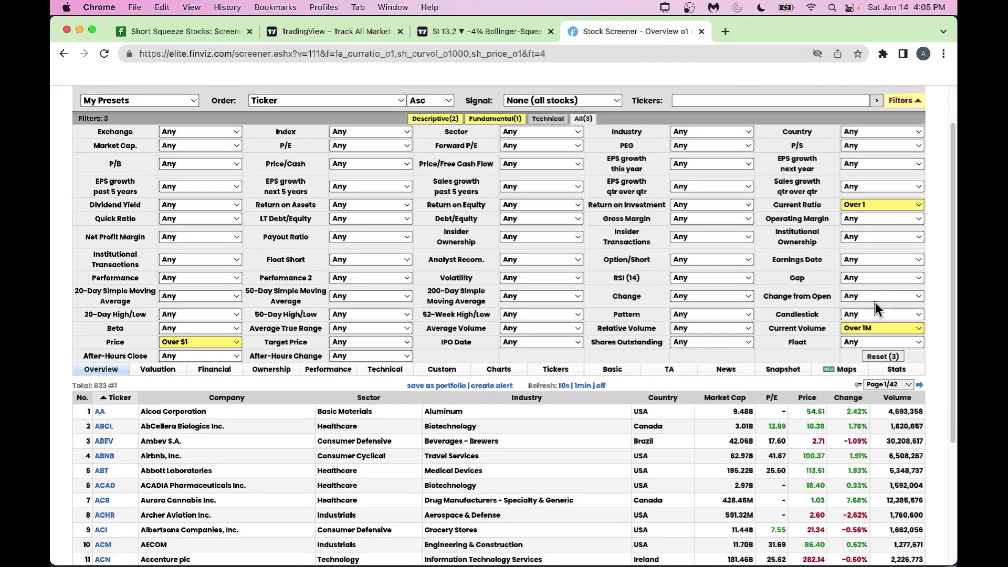
{"action": "scroll", "coordinate": [874, 303], "scroll_direction": "down", "scroll_amount": 3}
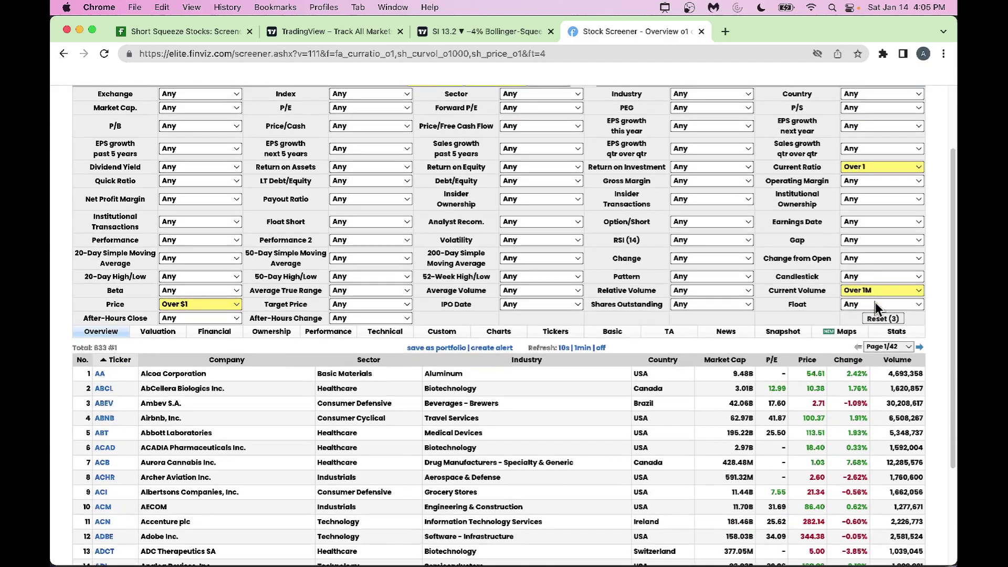
{"action": "scroll", "coordinate": [875, 302], "scroll_direction": "up", "scroll_amount": 1}
{"action": "left_click", "coordinate": [275, 332]}
Step: Sort the stocks by Short Ratio in descending order and review the top of the list
{"action": "scroll", "coordinate": [278, 340], "scroll_direction": "down", "scroll_amount": 3}
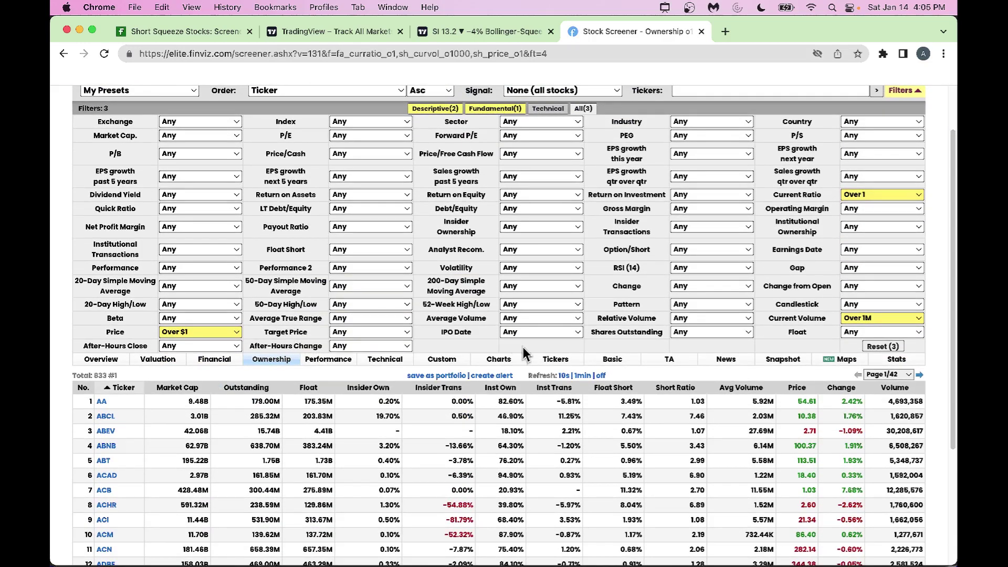
{"action": "left_click", "coordinate": [673, 388]}
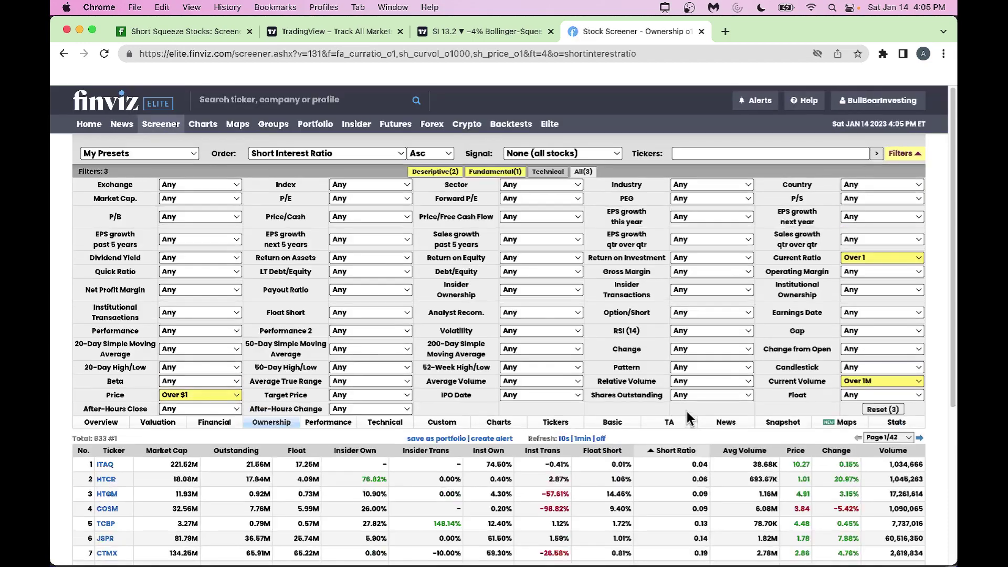
{"action": "left_click", "coordinate": [690, 452]}
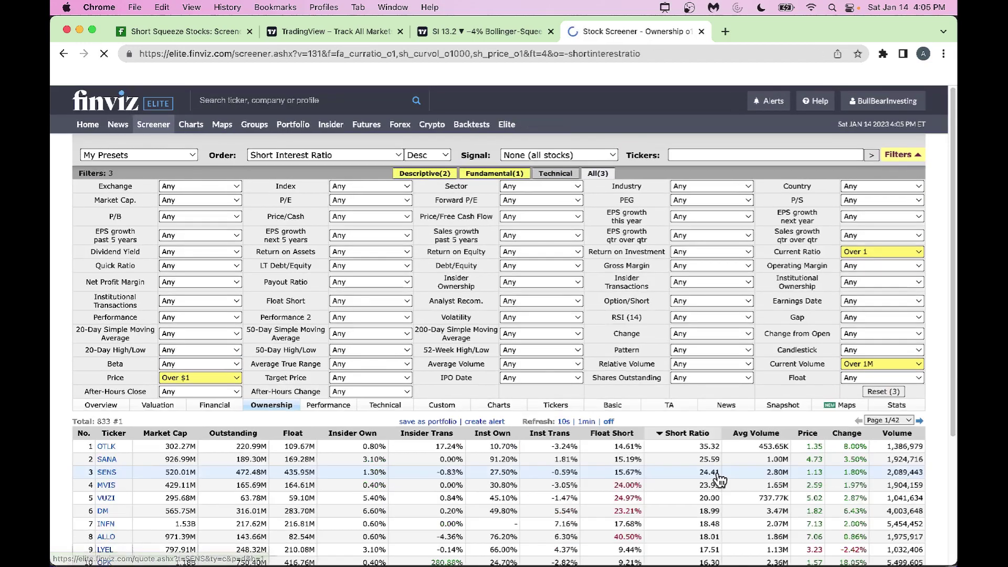
{"action": "scroll", "coordinate": [719, 479], "scroll_direction": "down", "scroll_amount": 2}
{"action": "scroll", "coordinate": [719, 479], "scroll_direction": "down", "scroll_amount": 3}
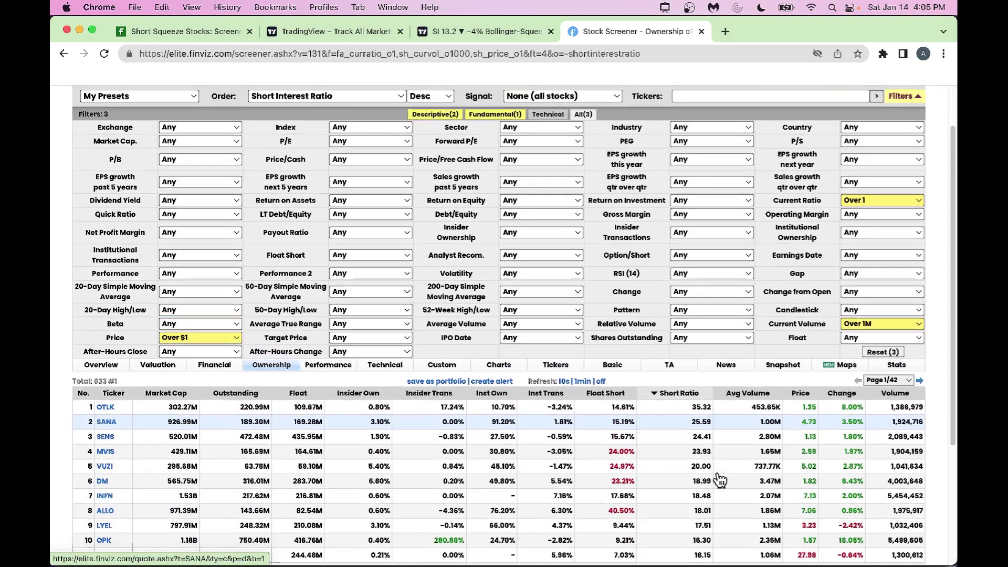
{"action": "scroll", "coordinate": [719, 479], "scroll_direction": "down", "scroll_amount": 1}
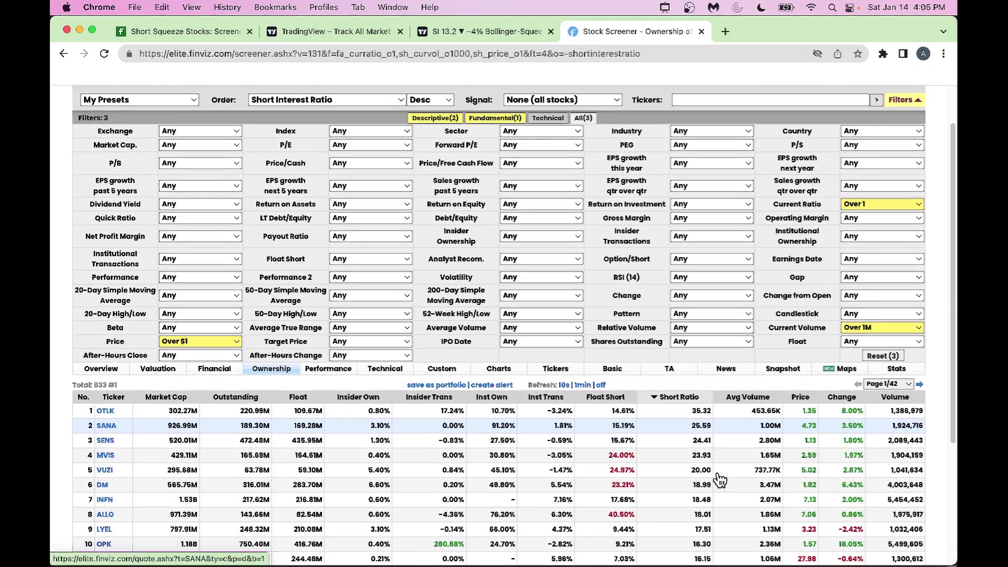
{"action": "scroll", "coordinate": [719, 479], "scroll_direction": "down", "scroll_amount": 1}
{"action": "scroll", "coordinate": [719, 479], "scroll_direction": "up", "scroll_amount": 2}
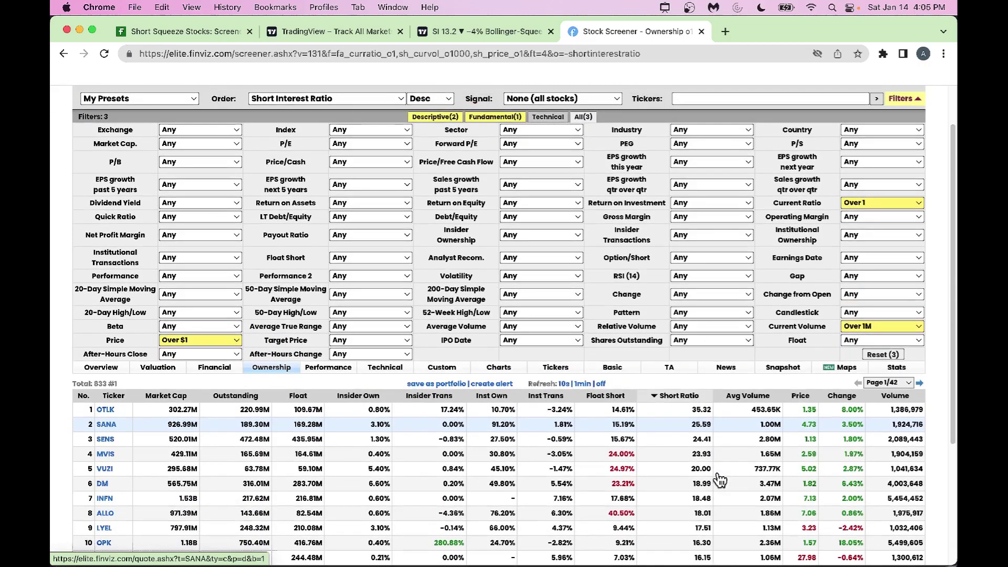
Step: Reset the Current Ratio filter to Any
{"action": "left_click", "coordinate": [919, 205]}
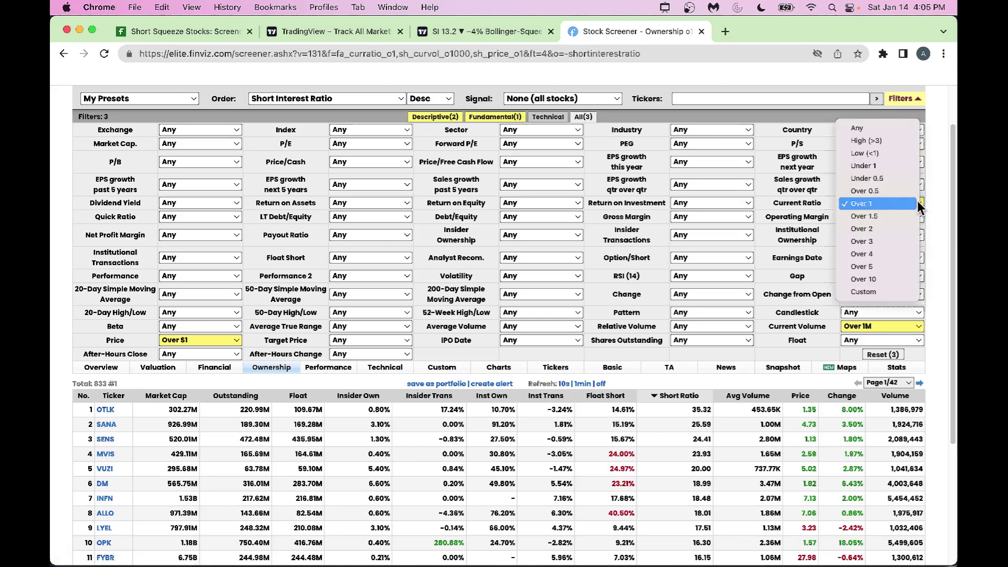
{"action": "left_click", "coordinate": [876, 127]}
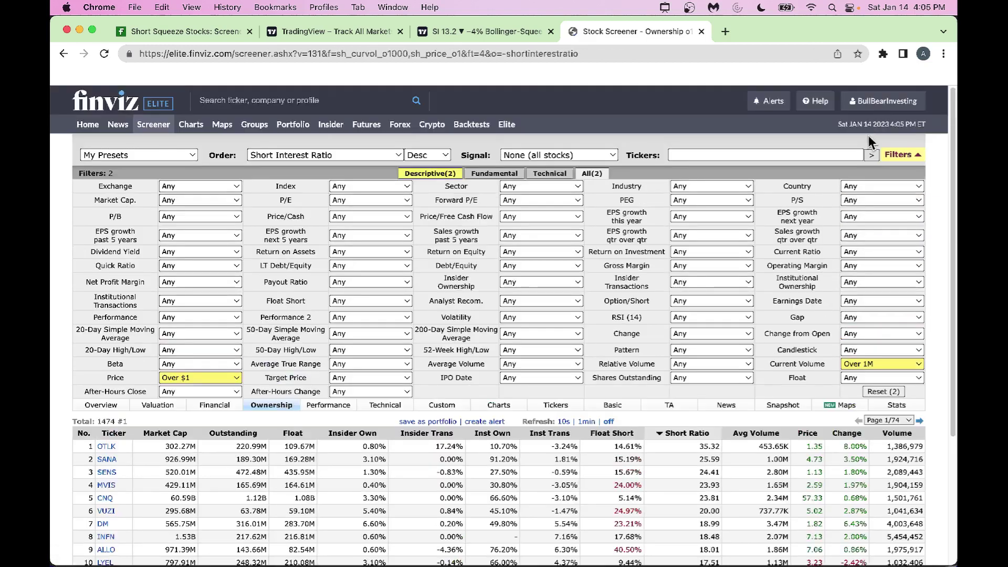
Step: Sort the stocks by Float Short in descending order and review the top of the list
{"action": "scroll", "coordinate": [816, 400], "scroll_direction": "down", "scroll_amount": 2}
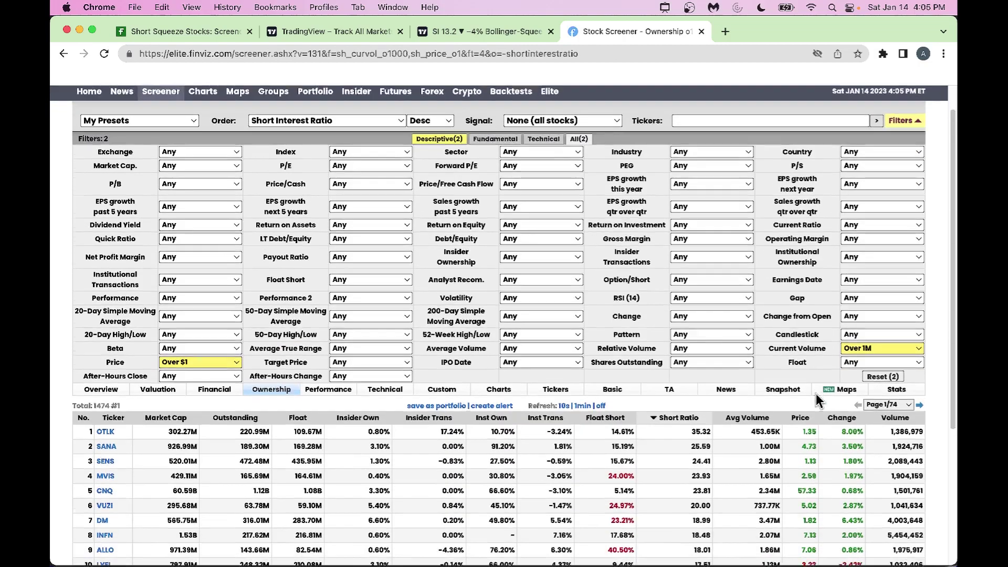
{"action": "scroll", "coordinate": [816, 401], "scroll_direction": "down", "scroll_amount": 2}
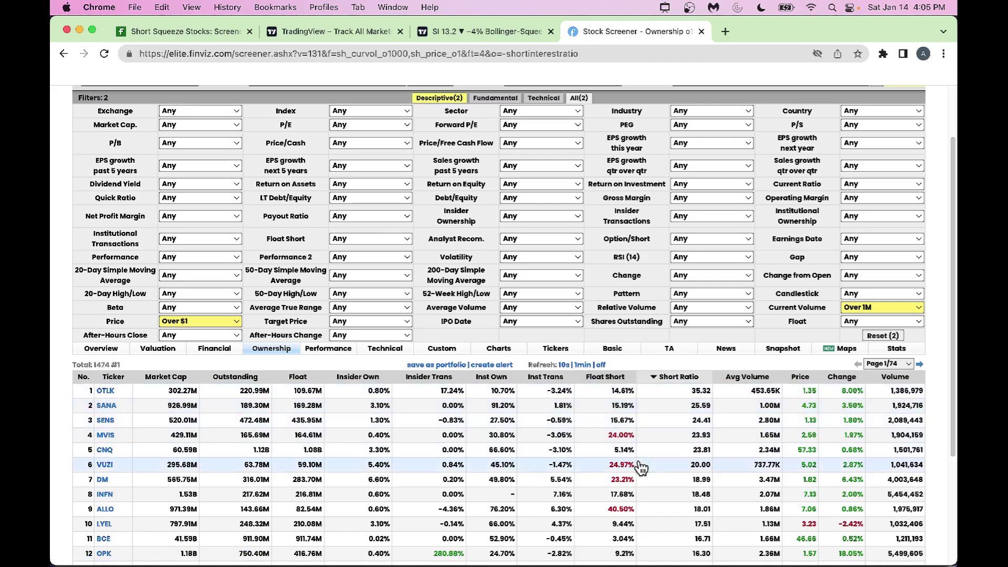
{"action": "left_click", "coordinate": [609, 378]}
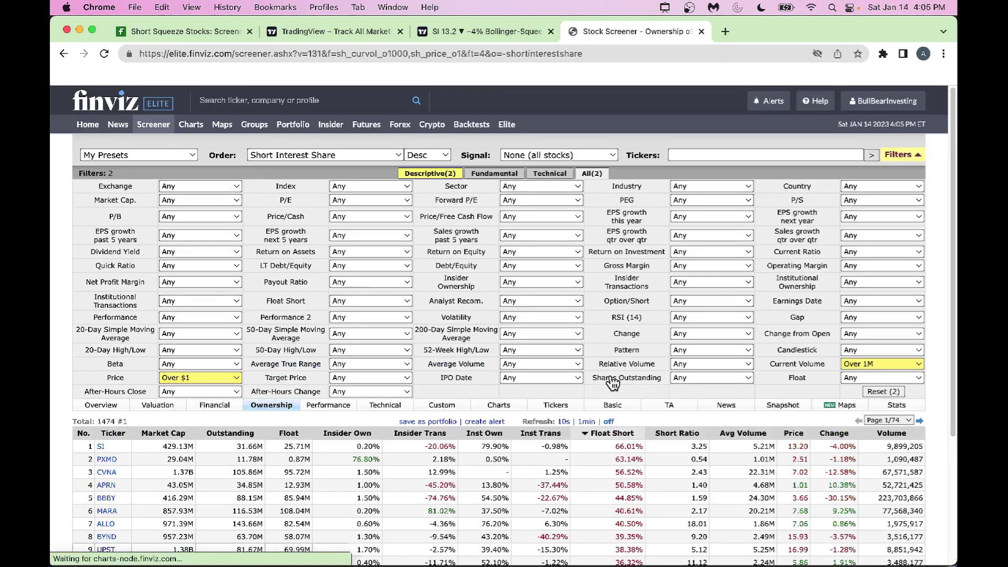
{"action": "scroll", "coordinate": [647, 467], "scroll_direction": "down", "scroll_amount": 3}
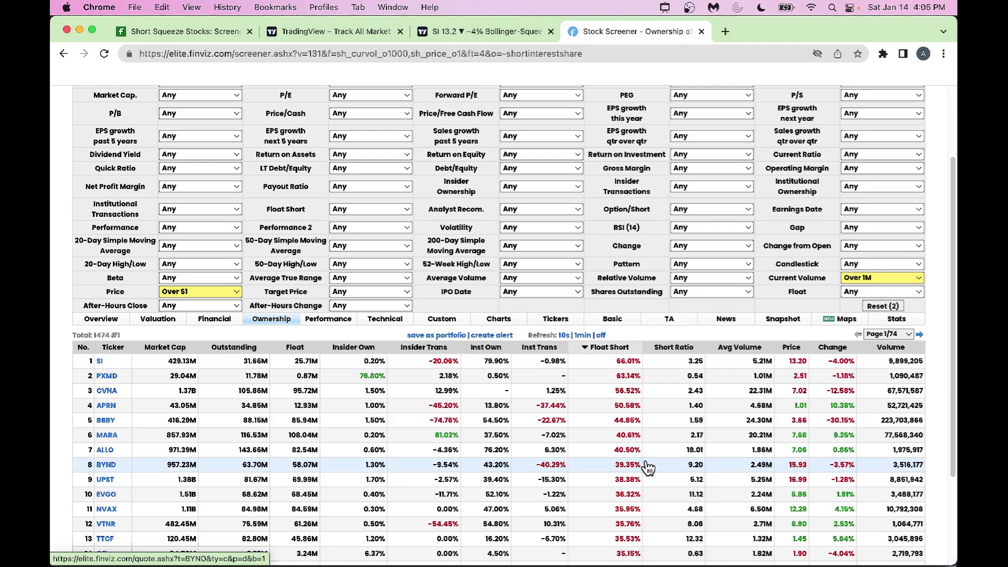
Step: Show the custom data view for the filtered stocks, keeping the Float Short sort order
{"action": "left_click_drag", "start_coordinate": [648, 467], "coordinate": [647, 465]}
{"action": "mouse_move", "coordinate": [391, 389]}
{"action": "left_mouse_down"}
{"action": "mouse_move", "coordinate": [72, 357]}
{"action": "mouse_move", "coordinate": [90, 367]}
{"action": "mouse_move", "coordinate": [194, 369]}
{"action": "mouse_move", "coordinate": [905, 376]}
{"action": "mouse_move", "coordinate": [937, 367]}
{"action": "mouse_move", "coordinate": [927, 369]}
{"action": "left_mouse_up"}
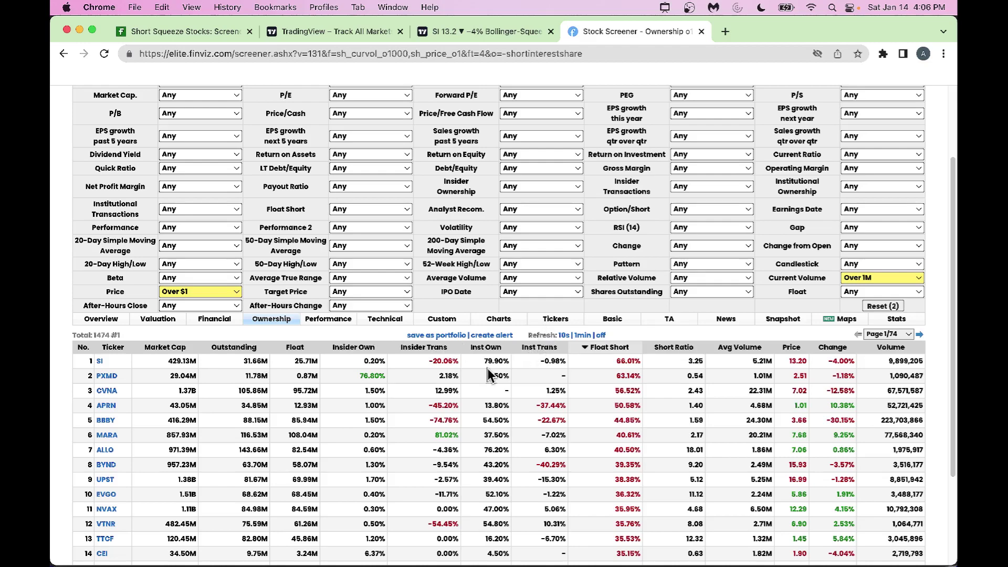
{"action": "scroll", "coordinate": [487, 367], "scroll_direction": "up", "scroll_amount": 1}
{"action": "scroll", "coordinate": [487, 367], "scroll_direction": "down", "scroll_amount": 2}
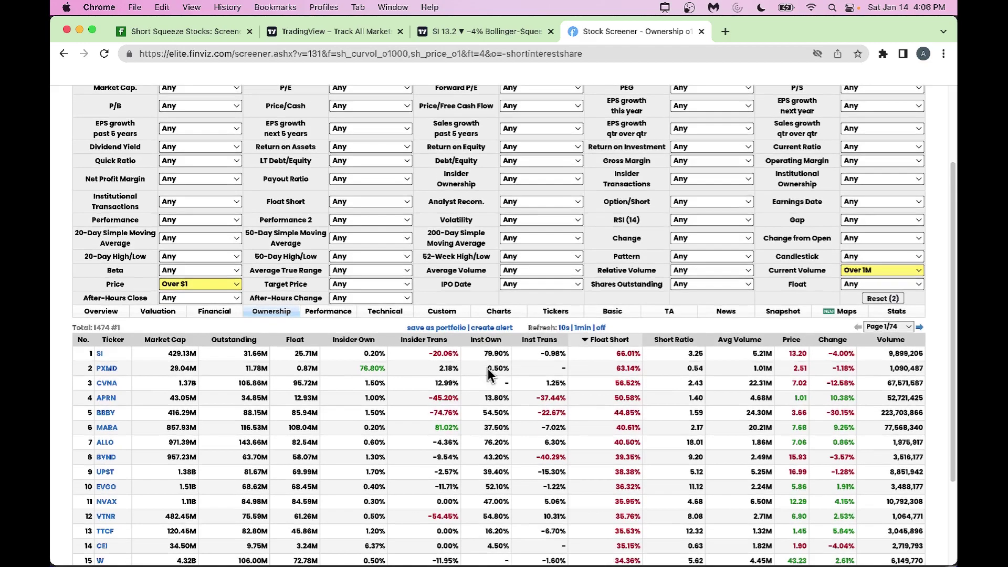
{"action": "left_click", "coordinate": [442, 310]}
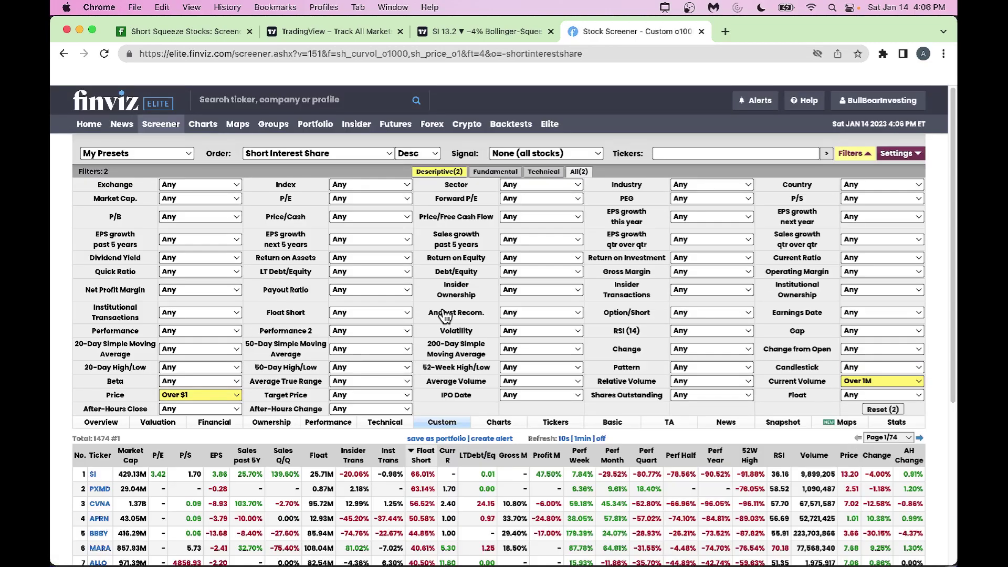
{"action": "scroll", "coordinate": [445, 315], "scroll_direction": "down", "scroll_amount": 5}
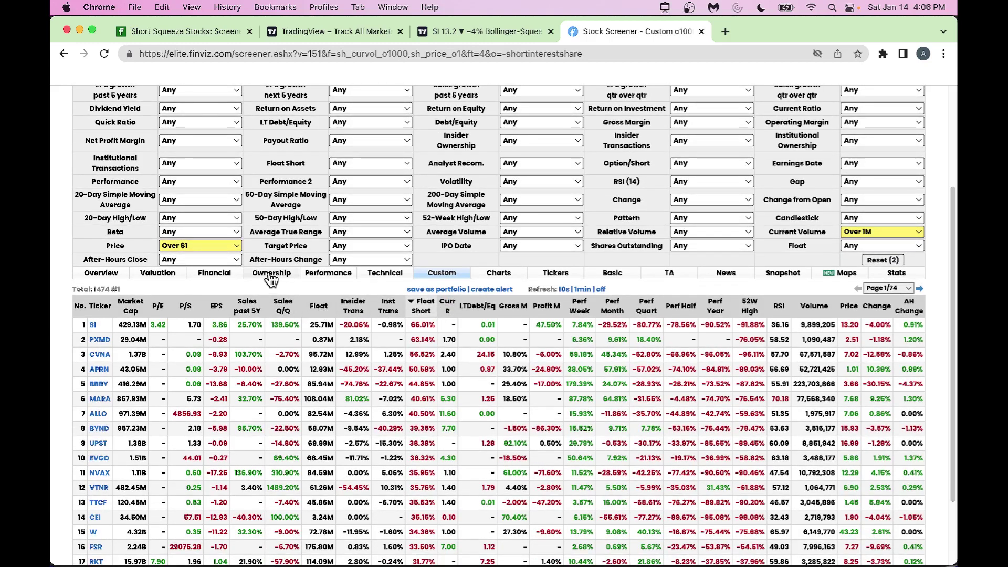
{"action": "scroll", "coordinate": [366, 399], "scroll_direction": "down", "scroll_amount": 1}
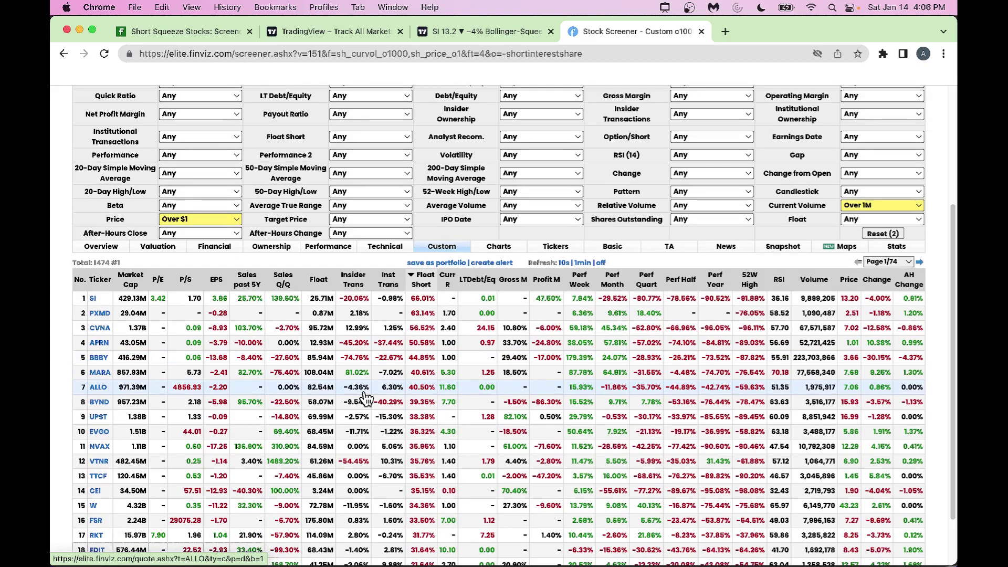
Step: Examine SI's float short, weekly to yearly performance, 52-week high distance and RSI, and compare the Float Short column across the listed stocks
{"action": "left_click", "coordinate": [90, 297]}
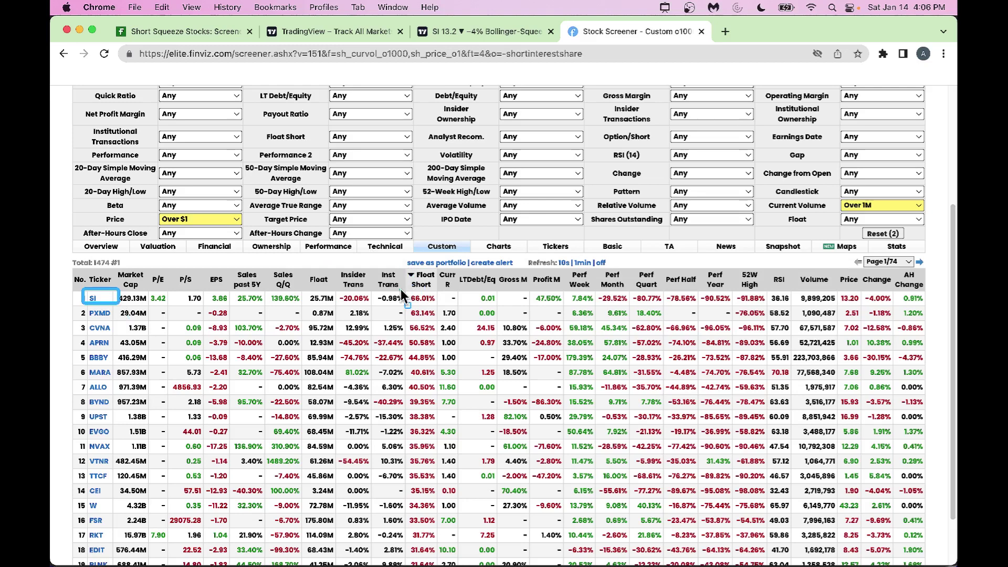
{"action": "left_click_drag", "start_coordinate": [400, 290], "coordinate": [440, 306]}
{"action": "left_click_drag", "start_coordinate": [562, 290], "coordinate": [590, 307]}
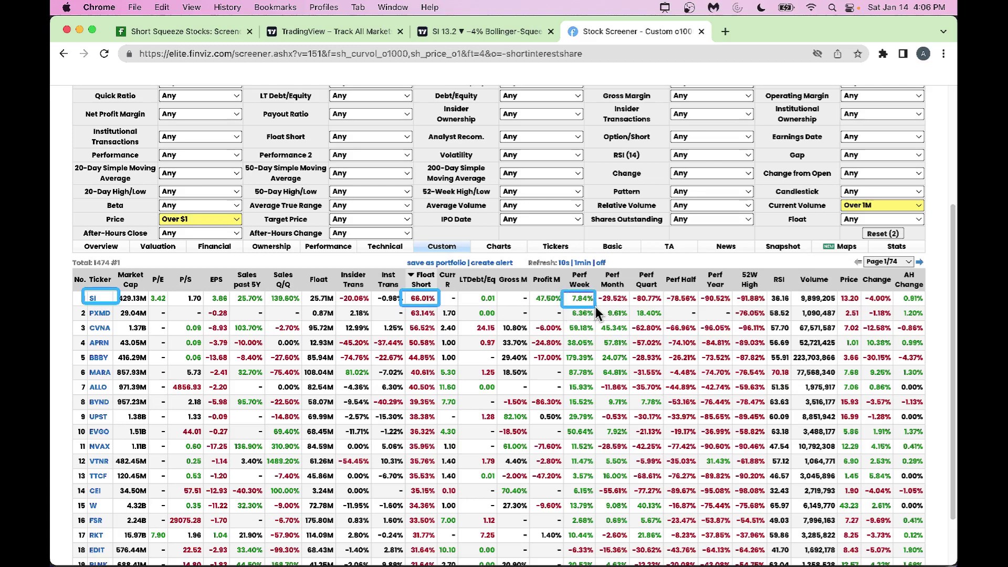
{"action": "mouse_move", "coordinate": [594, 289]}
{"action": "left_mouse_down"}
{"action": "mouse_move", "coordinate": [599, 306]}
{"action": "mouse_move", "coordinate": [766, 304]}
{"action": "left_mouse_up"}
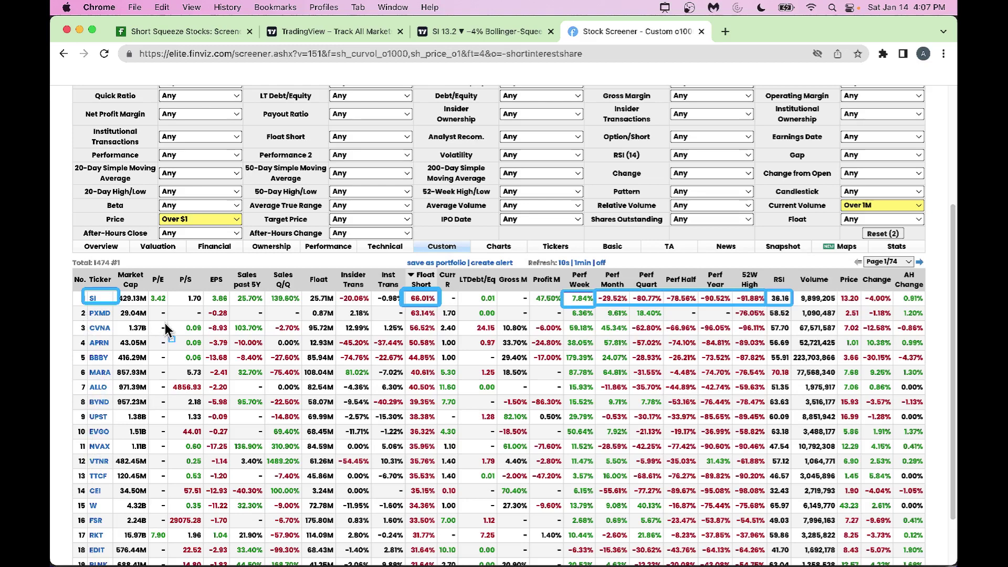
{"action": "mouse_move", "coordinate": [403, 296]}
{"action": "left_mouse_down"}
{"action": "mouse_move", "coordinate": [428, 413]}
{"action": "mouse_move", "coordinate": [435, 561]}
{"action": "left_mouse_up"}
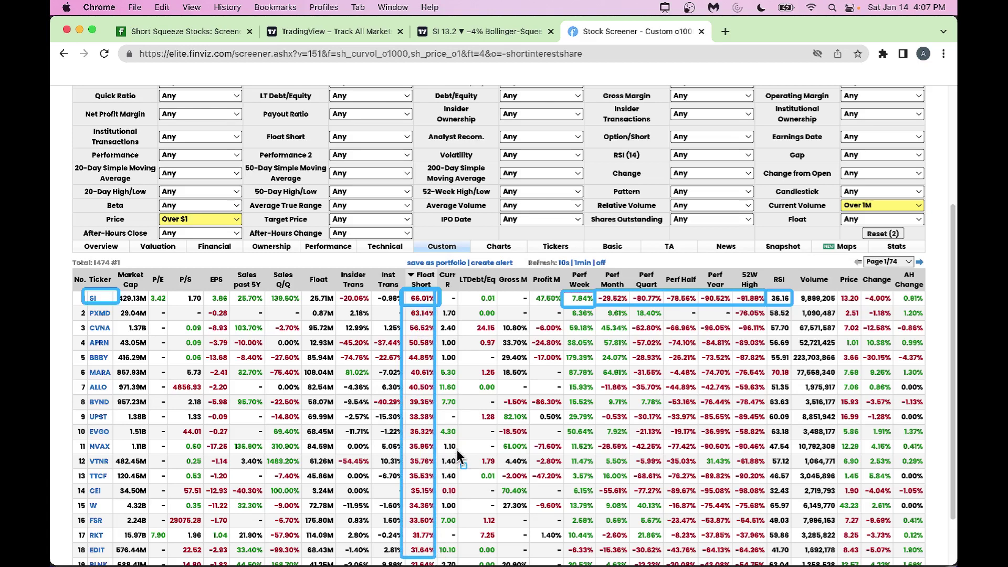
Step: Review the remaining stocks on the first results page and check the total number of matches
{"action": "scroll", "coordinate": [593, 338], "scroll_direction": "down", "scroll_amount": 3}
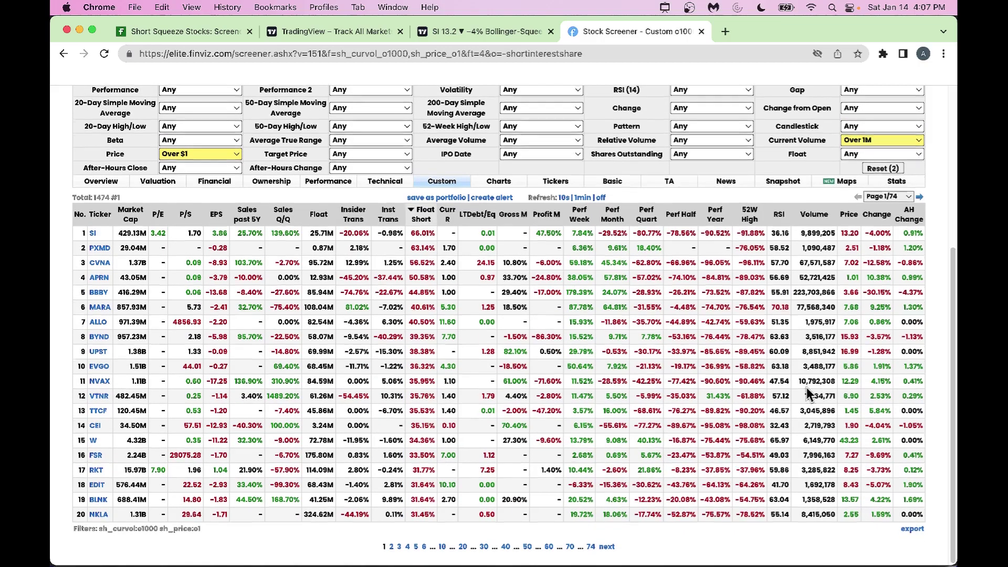
{"action": "scroll", "coordinate": [806, 386], "scroll_direction": "up", "scroll_amount": 3}
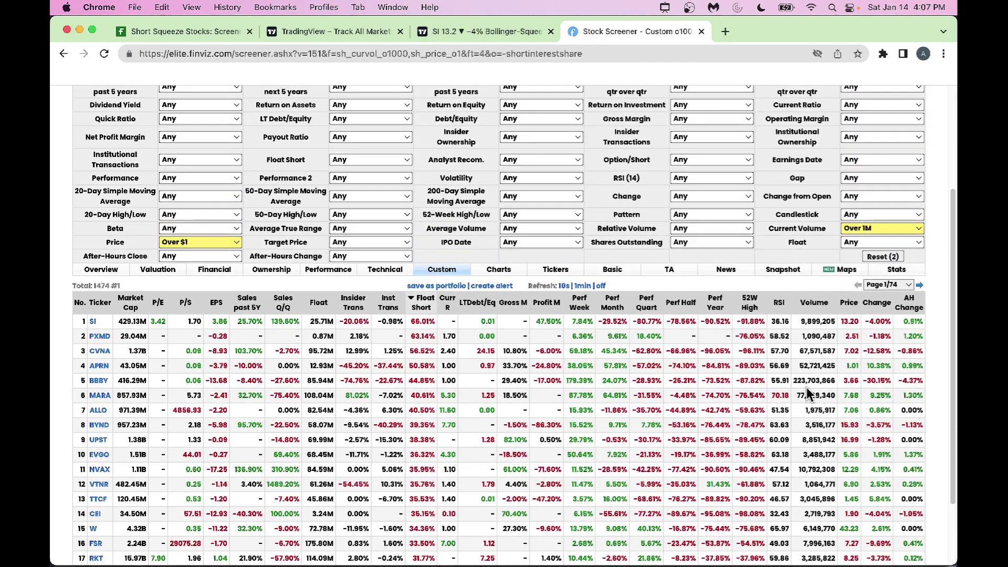
{"action": "scroll", "coordinate": [806, 386], "scroll_direction": "down", "scroll_amount": 2}
{"action": "scroll", "coordinate": [806, 390], "scroll_direction": "down", "scroll_amount": 2}
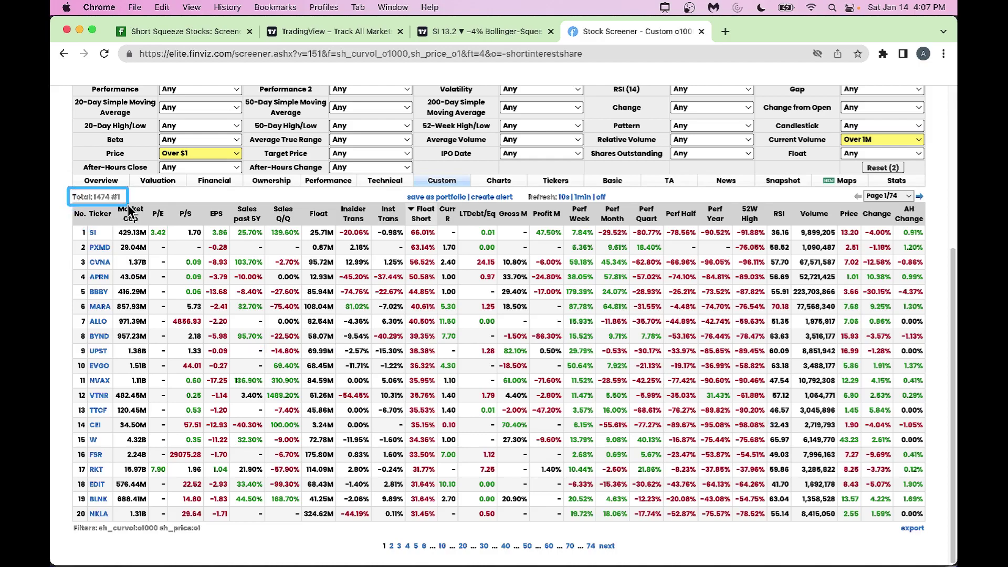
{"action": "scroll", "coordinate": [321, 207], "scroll_direction": "up", "scroll_amount": 5}
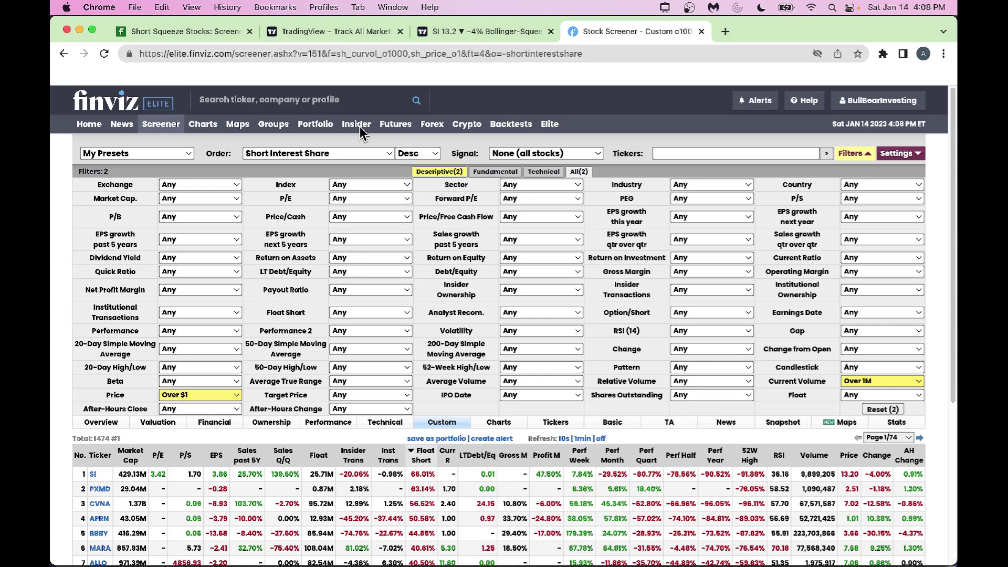
Step: Switch to the Most Active Stocks - Jan-23-2023 workbook in Microsoft Excel, showing the RUN1 sheet
{"action": "mouse_move", "coordinate": [629, 563]}
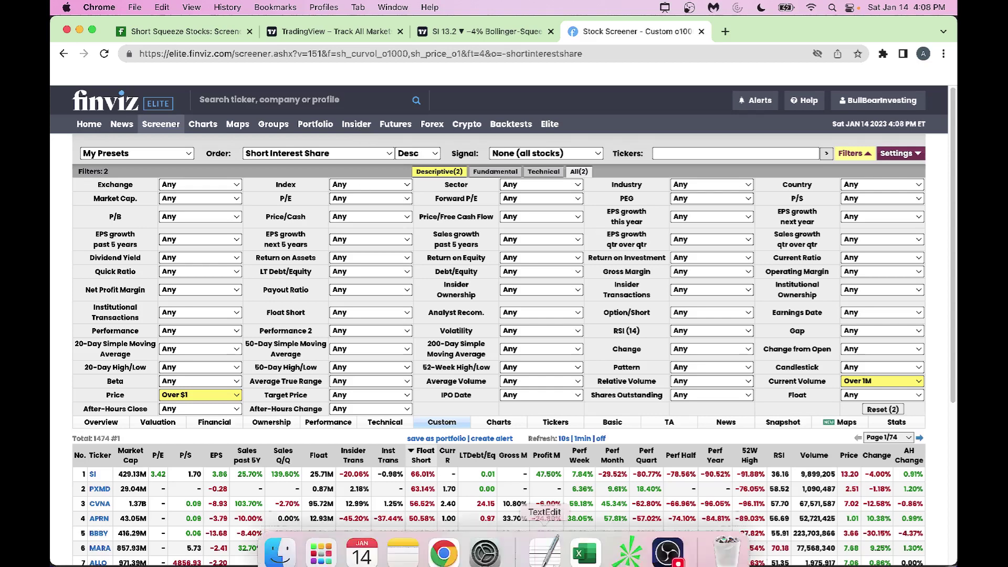
{"action": "left_click", "coordinate": [593, 542]}
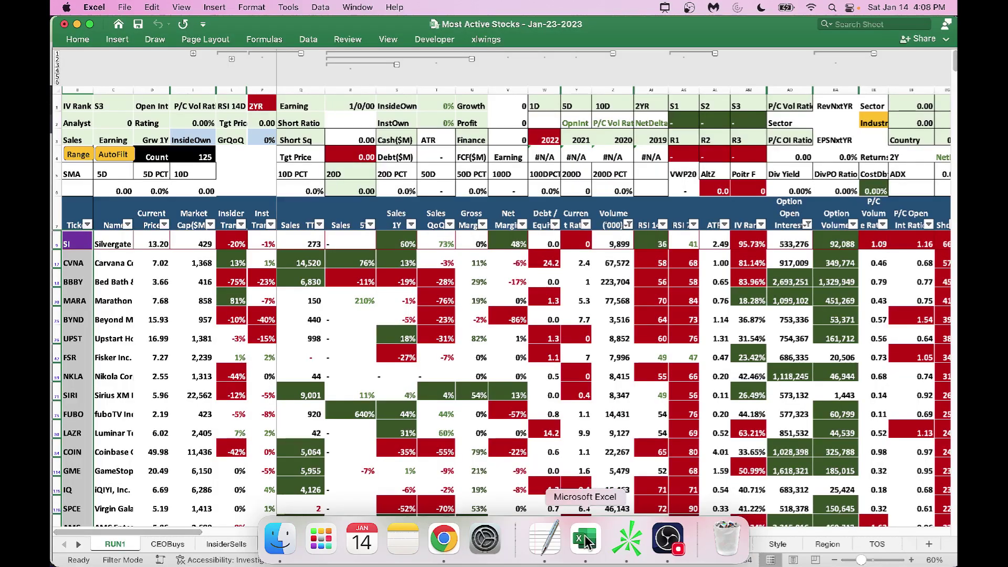
{"action": "left_click", "coordinate": [456, 324]}
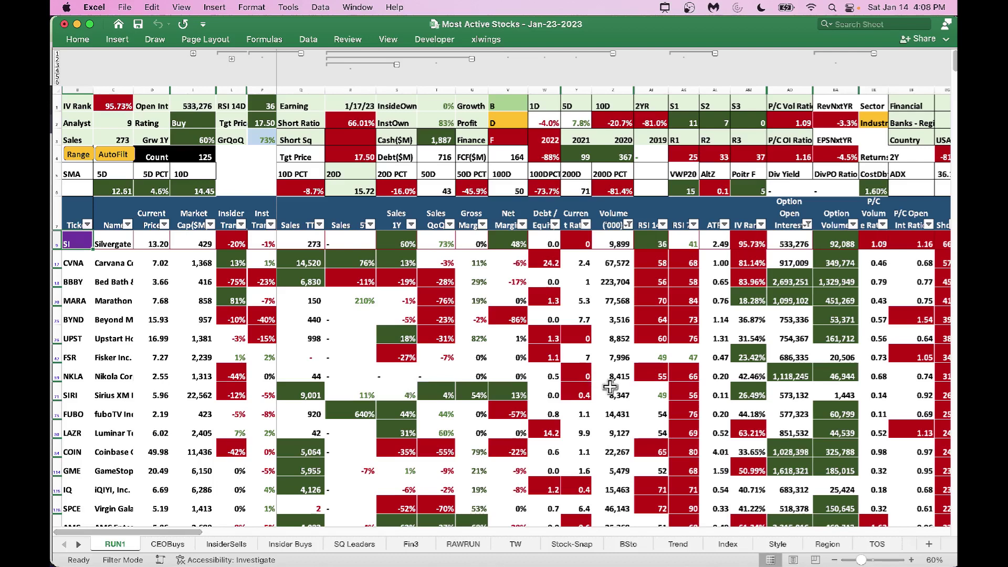
Step: Examine the option volume, put/call ratio, short float, days to cover, squeeze score and performance columns of the RUN1 sheet
{"action": "left_click", "coordinate": [670, 338]}
{"action": "scroll", "coordinate": [669, 338], "scroll_direction": "right", "scroll_amount": 3}
{"action": "scroll", "coordinate": [669, 338], "scroll_direction": "right", "scroll_amount": 3}
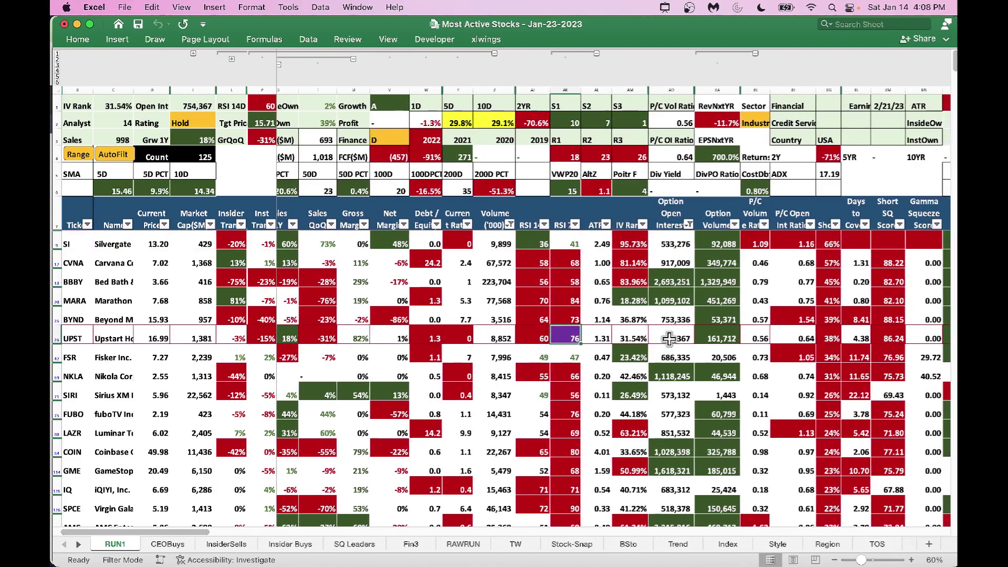
{"action": "scroll", "coordinate": [669, 338], "scroll_direction": "right", "scroll_amount": 3}
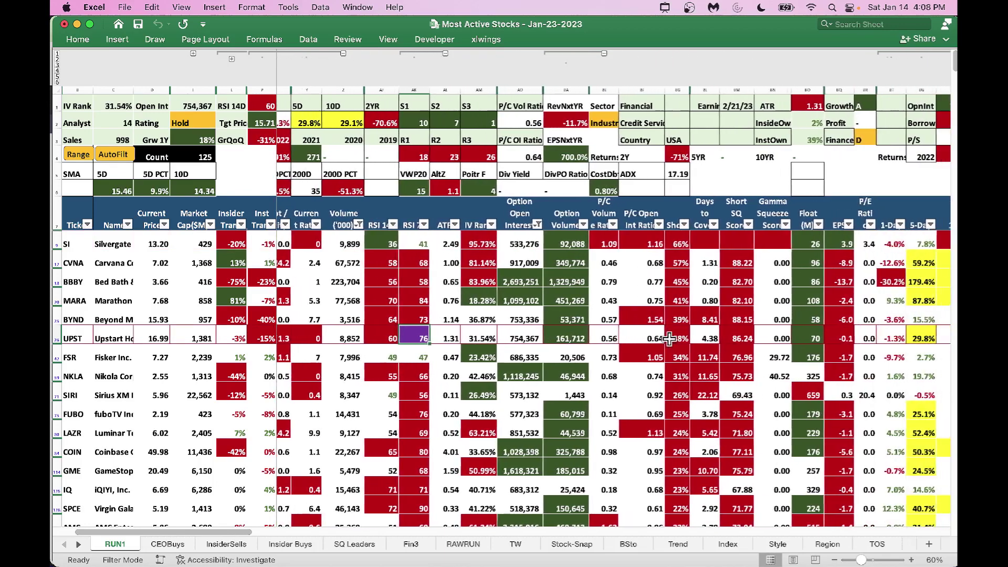
{"action": "scroll", "coordinate": [669, 339], "scroll_direction": "right", "scroll_amount": 2}
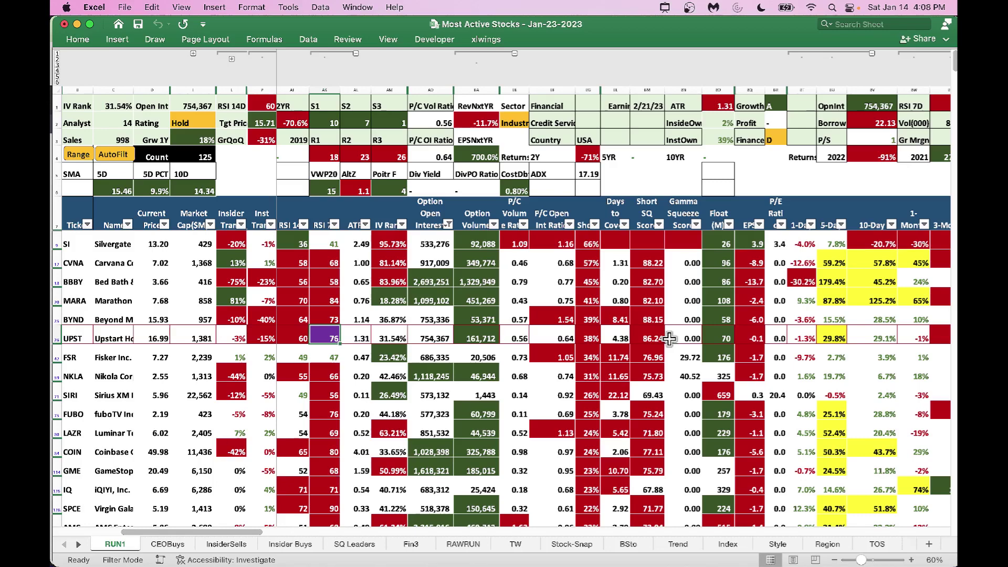
{"action": "scroll", "coordinate": [669, 339], "scroll_direction": "right", "scroll_amount": 3}
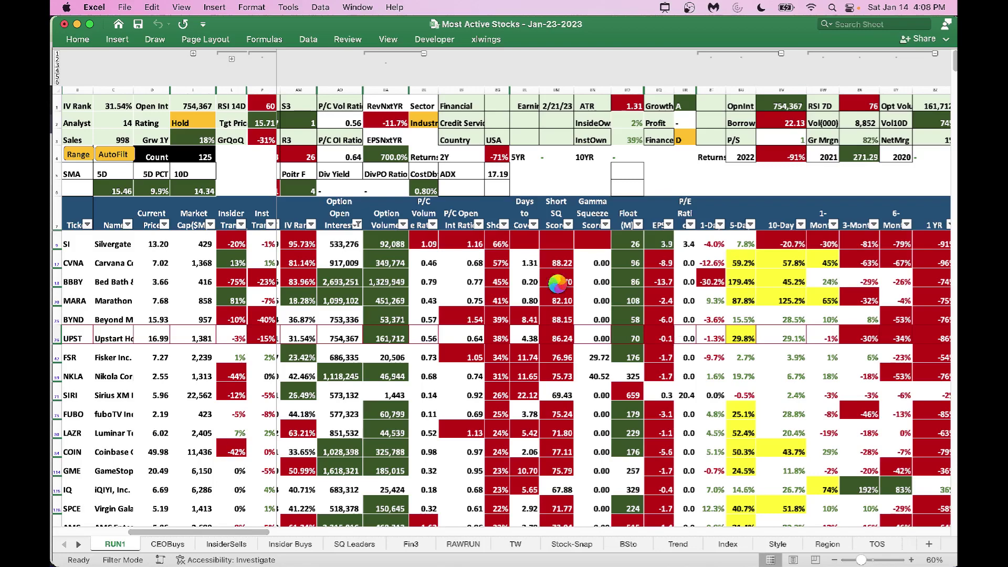
{"action": "scroll", "coordinate": [421, 328], "scroll_direction": "right", "scroll_amount": 3}
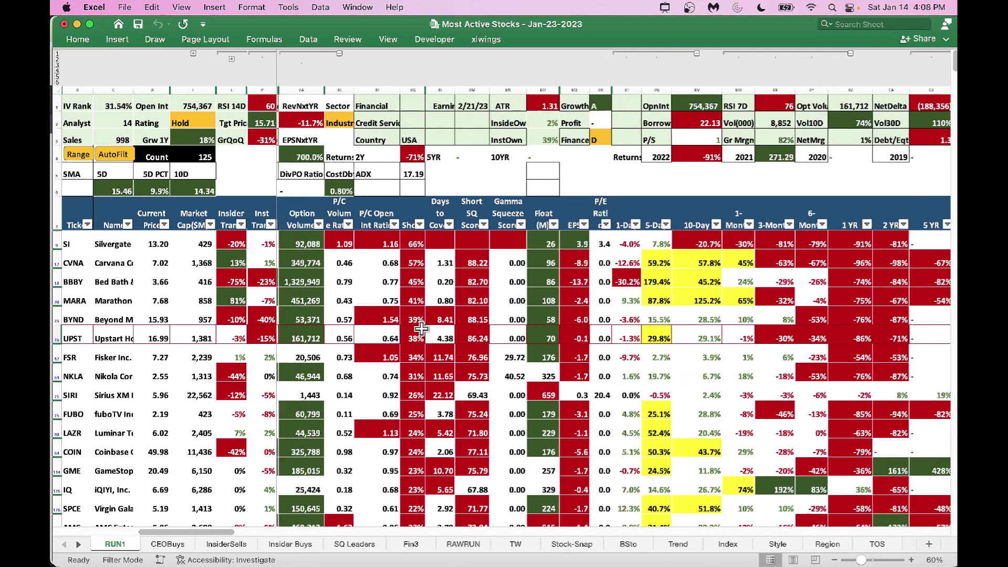
{"action": "scroll", "coordinate": [420, 328], "scroll_direction": "left", "scroll_amount": 2}
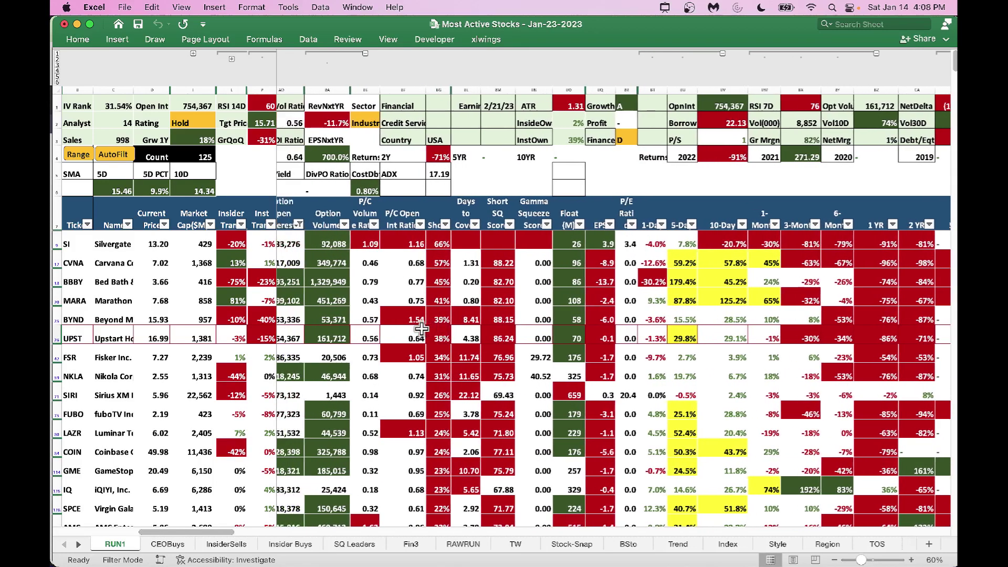
{"action": "scroll", "coordinate": [421, 328], "scroll_direction": "left", "scroll_amount": 1}
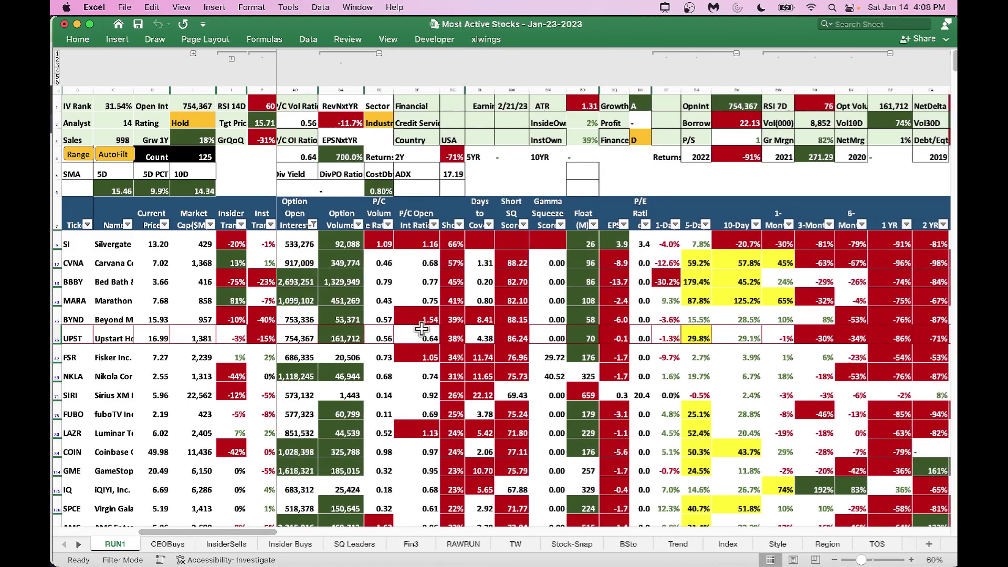
{"action": "scroll", "coordinate": [421, 329], "scroll_direction": "right", "scroll_amount": 1}
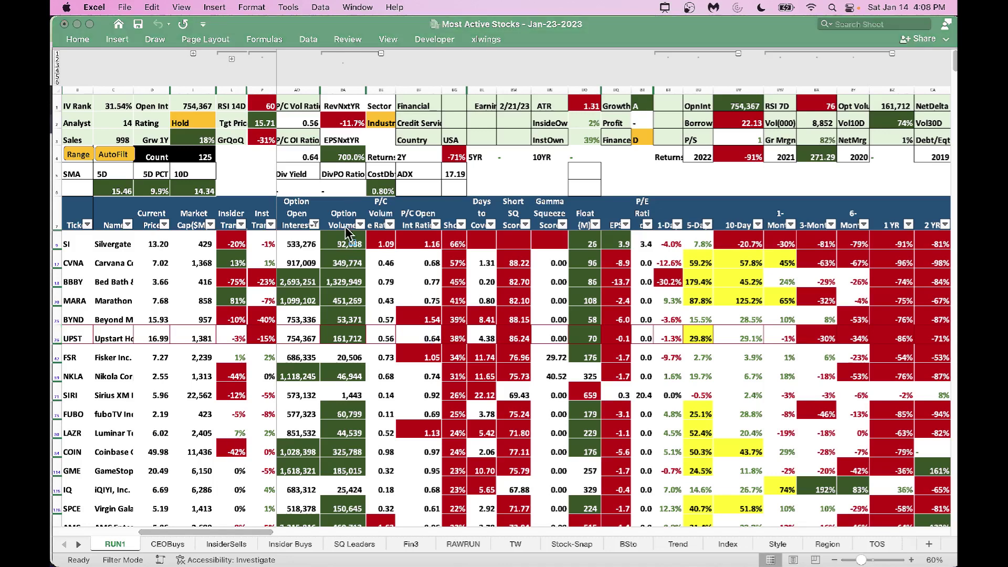
Step: Review the short float column and SI's price, market cap, insider and institutional transactions, option open interest and option volume
{"action": "mouse_move", "coordinate": [441, 200]}
{"action": "left_mouse_down"}
{"action": "mouse_move", "coordinate": [467, 297]}
{"action": "mouse_move", "coordinate": [469, 534]}
{"action": "left_mouse_up"}
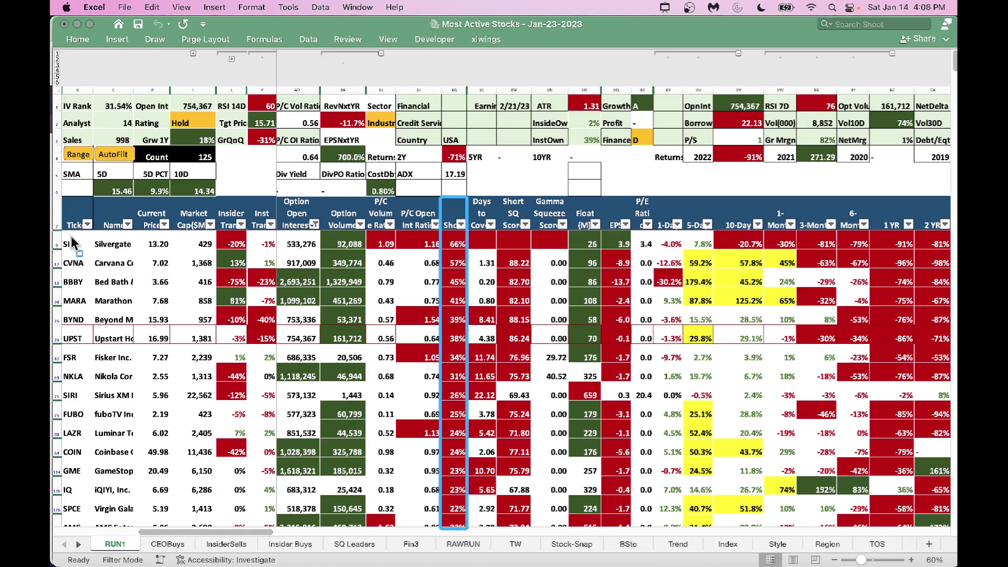
{"action": "mouse_move", "coordinate": [59, 227]}
{"action": "left_mouse_down"}
{"action": "mouse_move", "coordinate": [74, 262]}
{"action": "mouse_move", "coordinate": [173, 252]}
{"action": "left_mouse_up"}
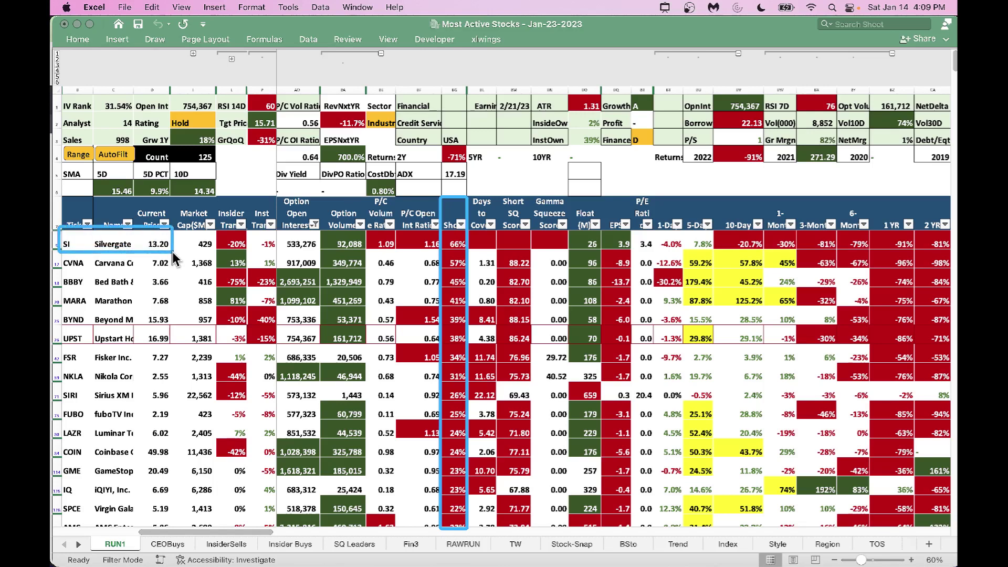
{"action": "mouse_move", "coordinate": [187, 231]}
{"action": "left_mouse_down"}
{"action": "mouse_move", "coordinate": [197, 257]}
{"action": "mouse_move", "coordinate": [216, 258]}
{"action": "left_mouse_up"}
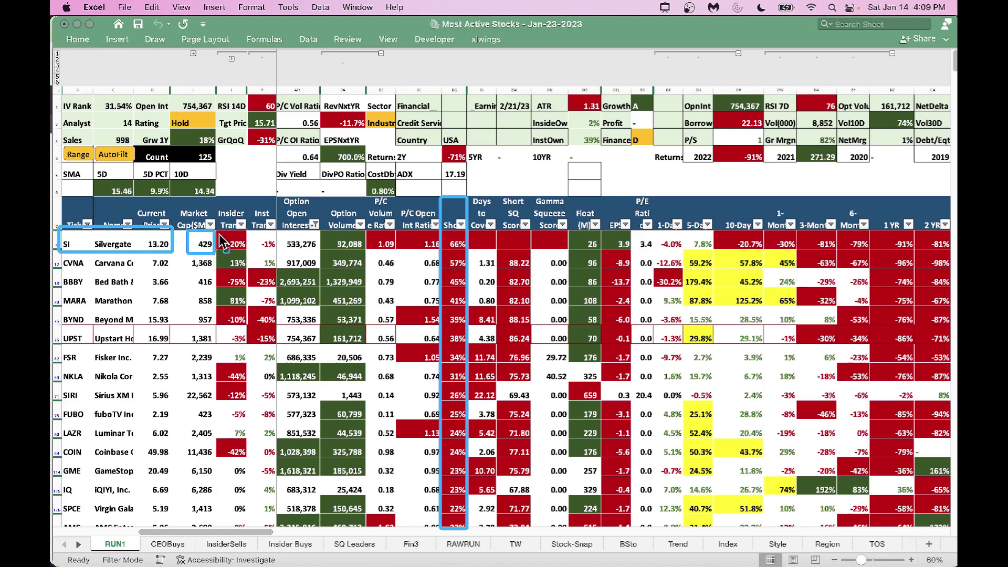
{"action": "mouse_move", "coordinate": [216, 233]}
{"action": "left_mouse_down"}
{"action": "mouse_move", "coordinate": [245, 252]}
{"action": "mouse_move", "coordinate": [275, 252]}
{"action": "left_mouse_up"}
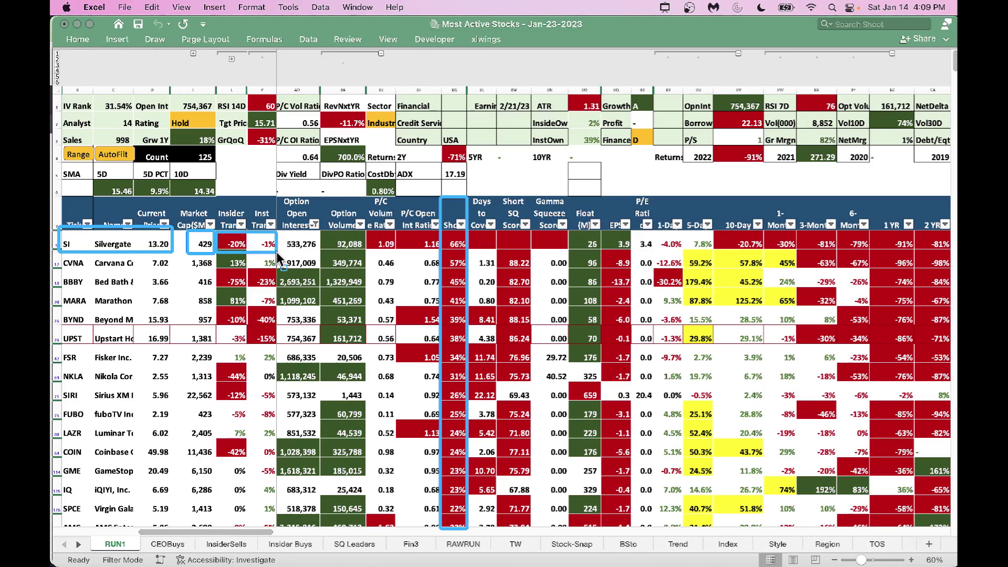
{"action": "mouse_move", "coordinate": [276, 231]}
{"action": "left_mouse_down"}
{"action": "mouse_move", "coordinate": [286, 258]}
{"action": "mouse_move", "coordinate": [366, 252]}
{"action": "left_mouse_up"}
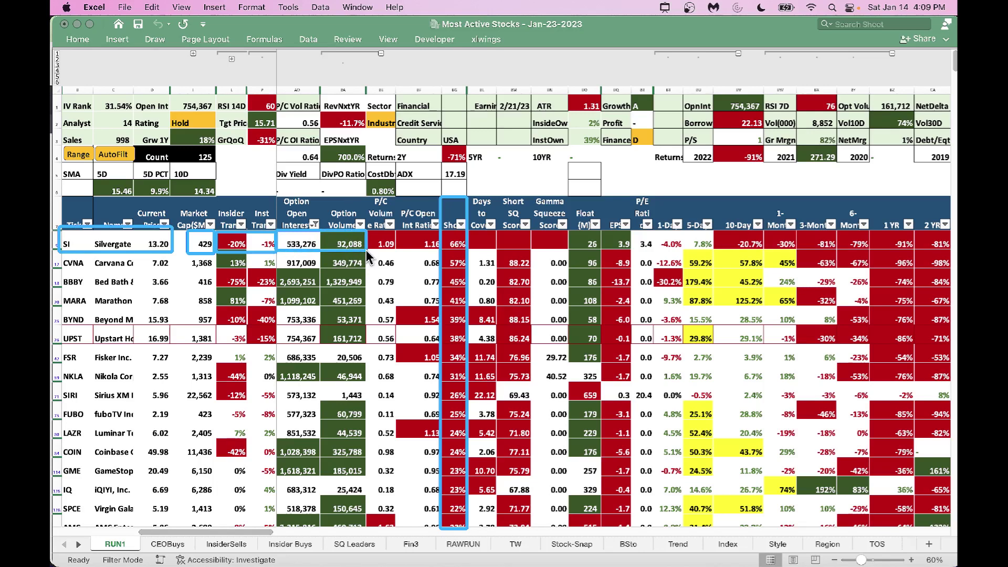
Step: Check SI's put/call volume and open interest ratios, float and EPS
{"action": "left_click_drag", "start_coordinate": [366, 250], "coordinate": [369, 251]}
{"action": "left_click_drag", "start_coordinate": [397, 238], "coordinate": [421, 254]}
{"action": "left_click_drag", "start_coordinate": [441, 256], "coordinate": [443, 256]}
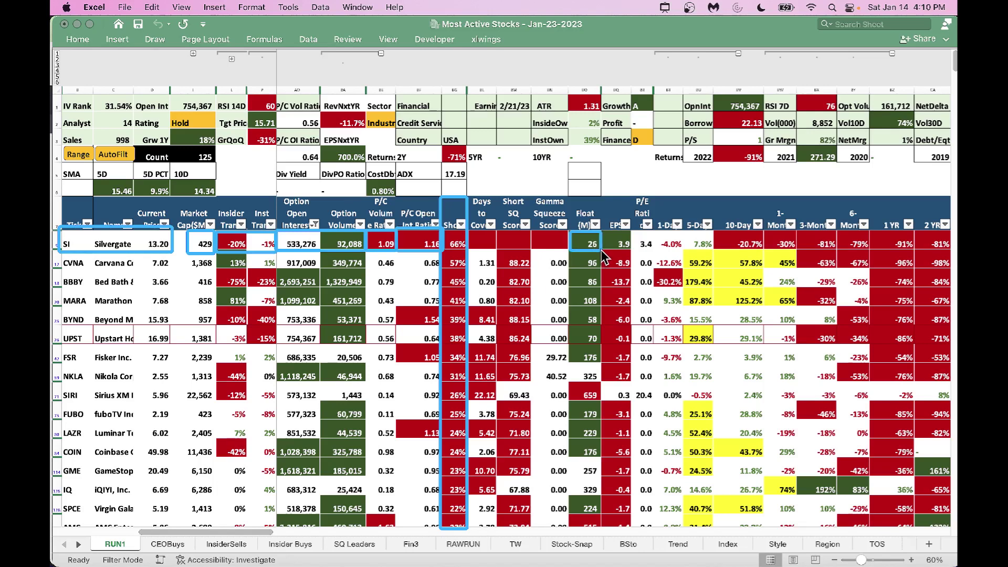
{"action": "left_click_drag", "start_coordinate": [604, 256], "coordinate": [632, 251]}
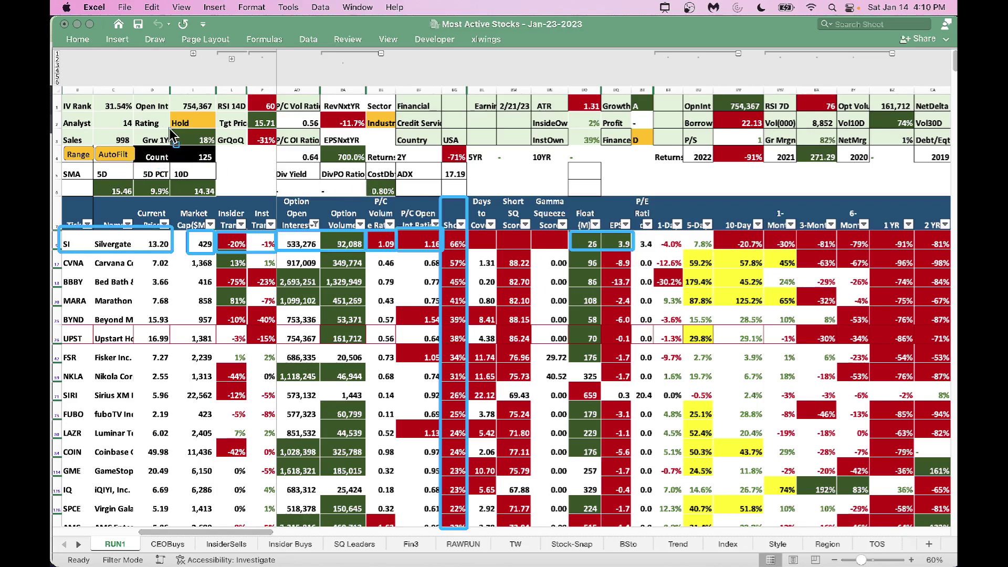
Step: Check the yearly and quarterly growth and margin figures in the summary area and SI's 5-day to 2-year performance
{"action": "mouse_move", "coordinate": [169, 128]}
{"action": "left_mouse_down"}
{"action": "mouse_move", "coordinate": [178, 157]}
{"action": "mouse_move", "coordinate": [213, 152]}
{"action": "left_mouse_up"}
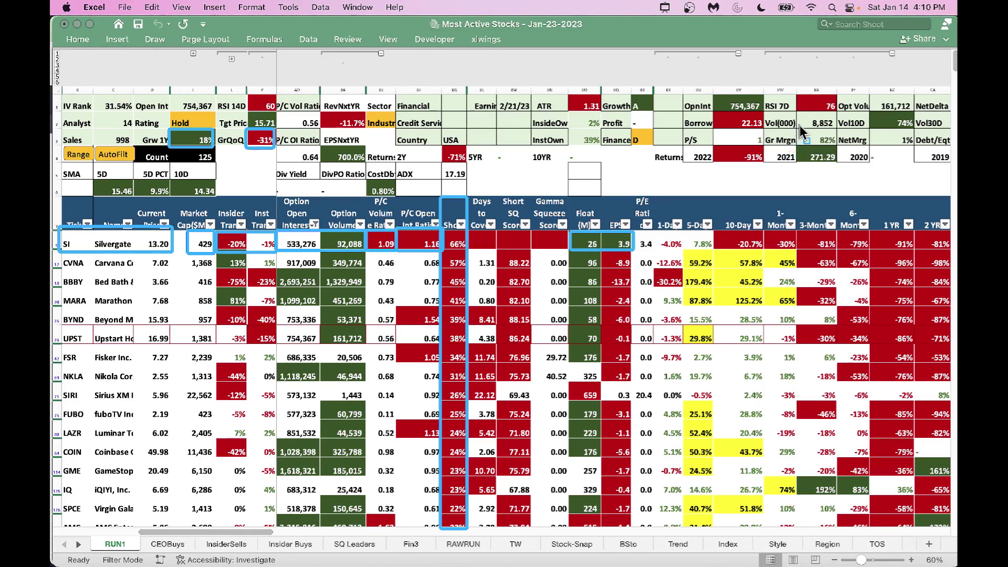
{"action": "left_click_drag", "start_coordinate": [798, 129], "coordinate": [836, 150]}
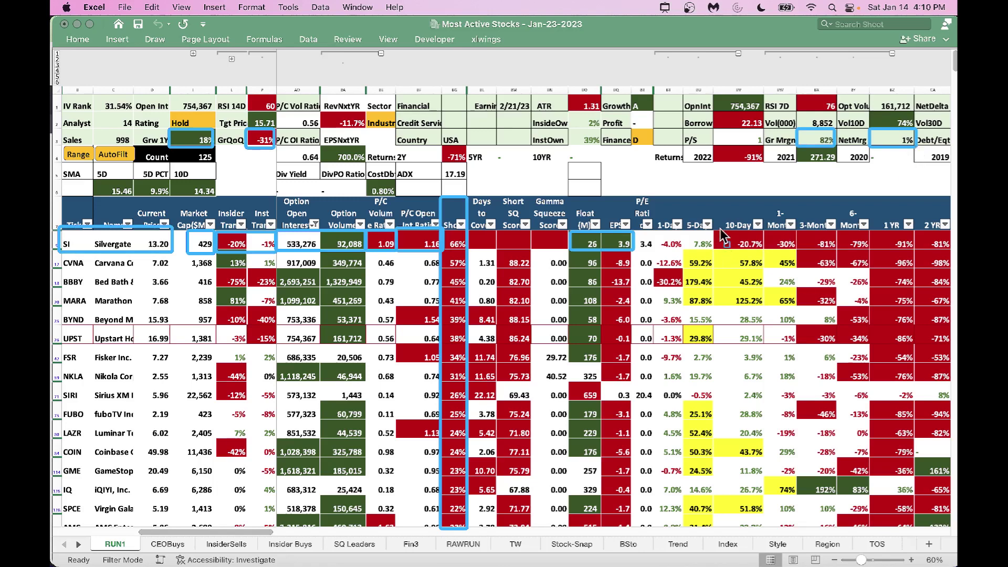
{"action": "left_click_drag", "start_coordinate": [734, 248], "coordinate": [951, 258]}
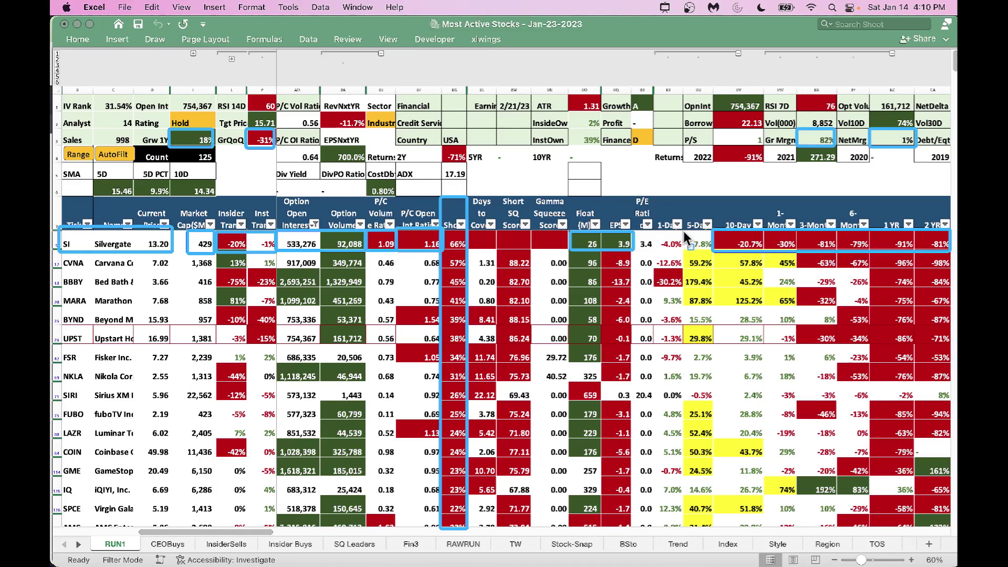
{"action": "left_click_drag", "start_coordinate": [681, 229], "coordinate": [697, 248]}
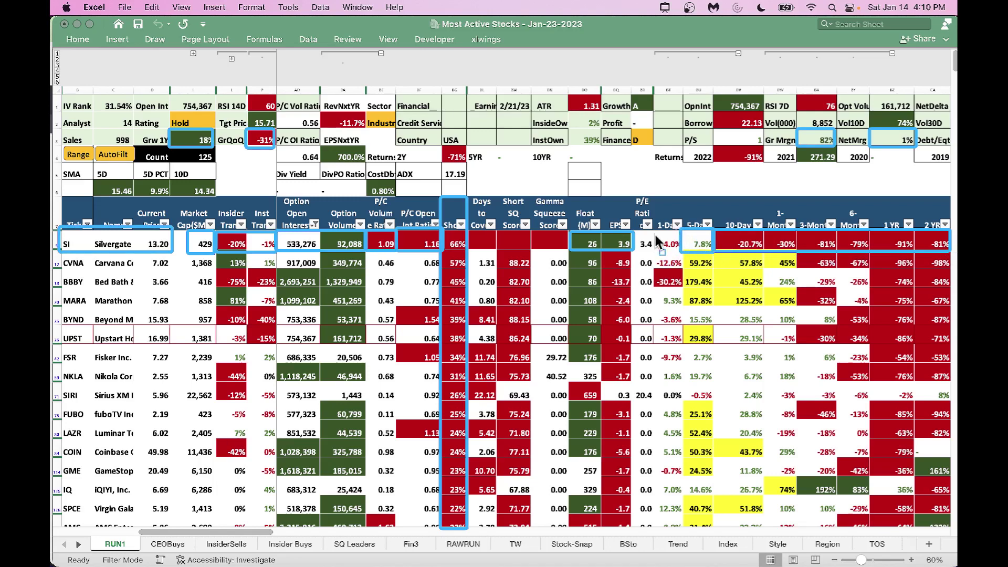
Step: Load SI's details into the summary area and check its earnings date, net margin, RSI 14D and RSI 7D
{"action": "left_click_drag", "start_coordinate": [654, 228], "coordinate": [672, 250]}
{"action": "left_click", "coordinate": [71, 250]}
{"action": "double_click", "coordinate": [71, 248]}
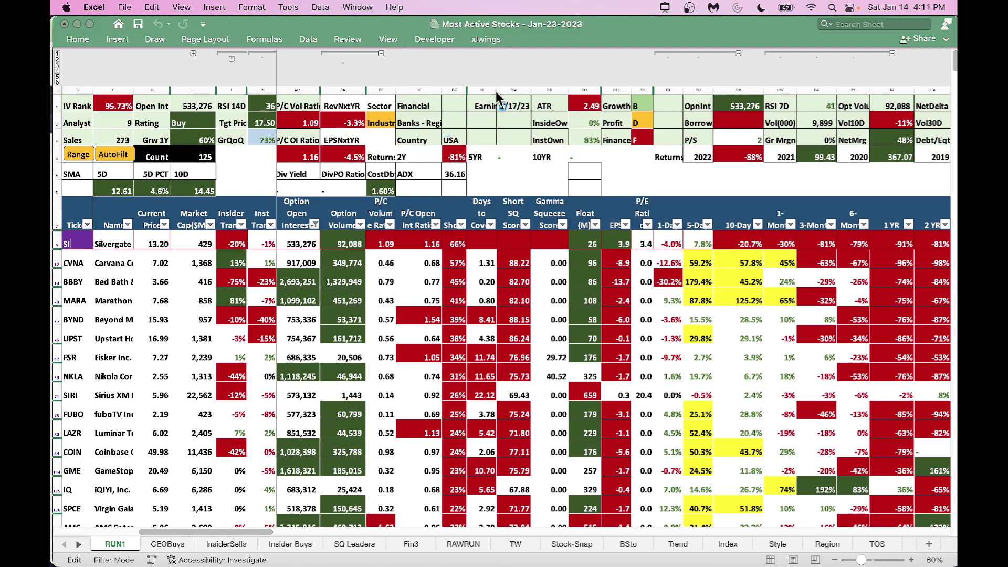
{"action": "left_click", "coordinate": [505, 103]}
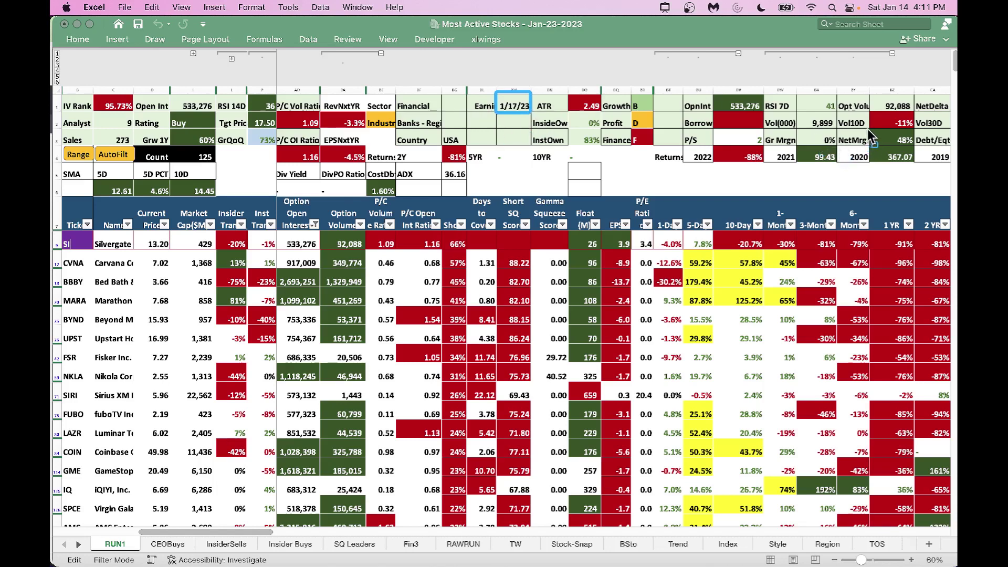
{"action": "left_click", "coordinate": [901, 145]}
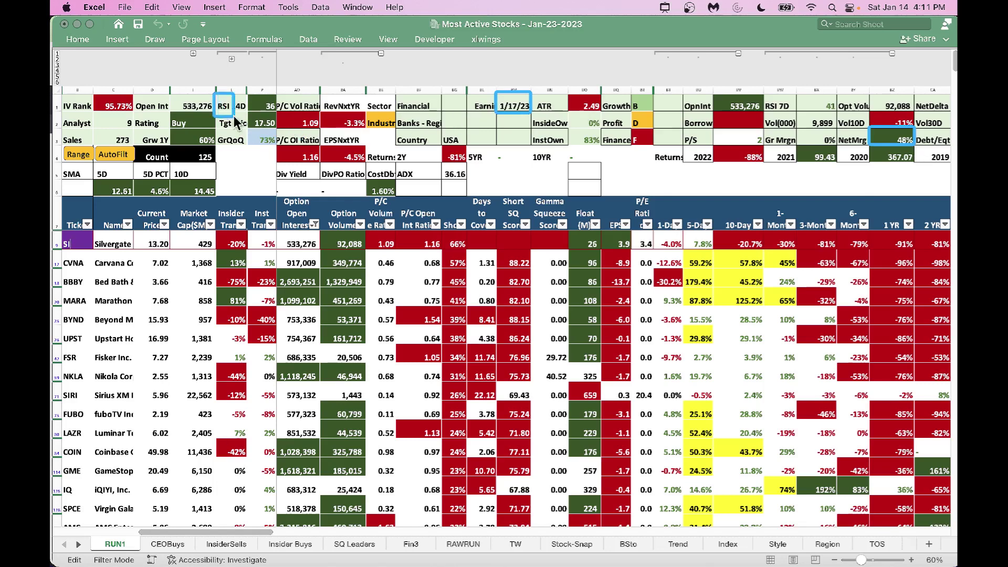
{"action": "left_click_drag", "start_coordinate": [235, 122], "coordinate": [279, 120]}
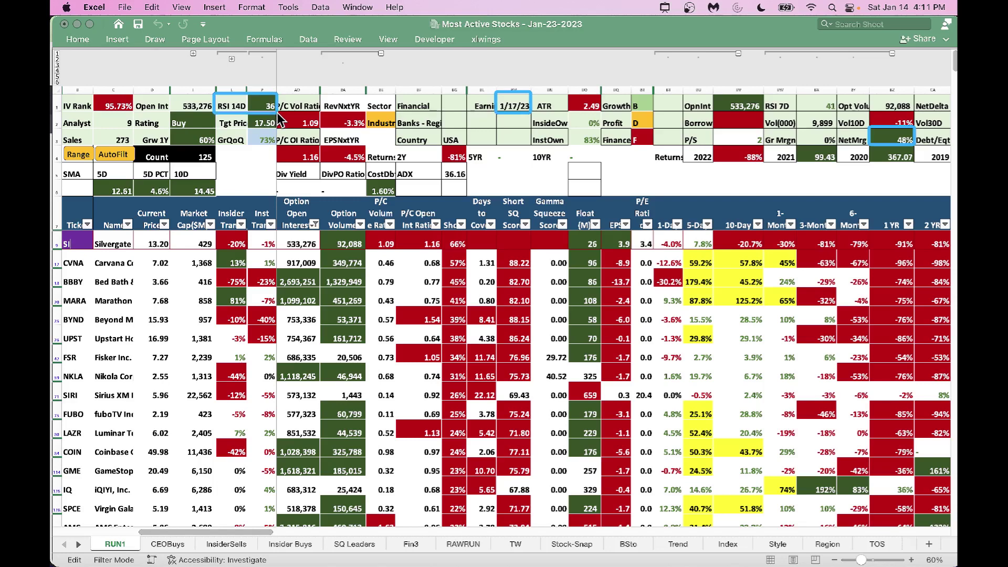
{"action": "left_click_drag", "start_coordinate": [709, 91], "coordinate": [838, 112]}
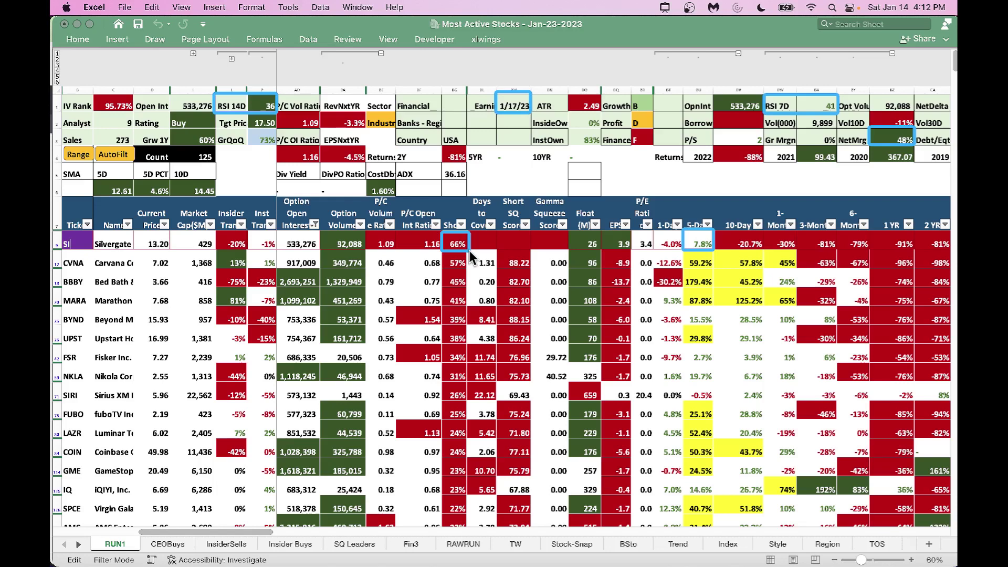
{"action": "double_click", "coordinate": [65, 241]}
{"action": "key", "text": "Escape"}
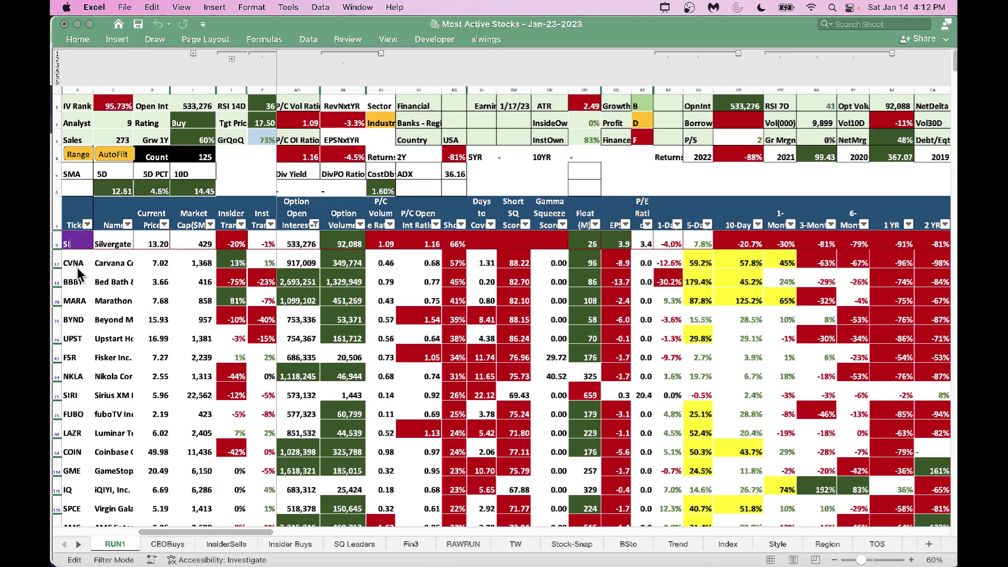
Step: Load CVNA's details into the summary area and review its 1-day to 1-month performance, RSI 14D, RSI 7D and analyst rating
{"action": "left_click", "coordinate": [78, 264]}
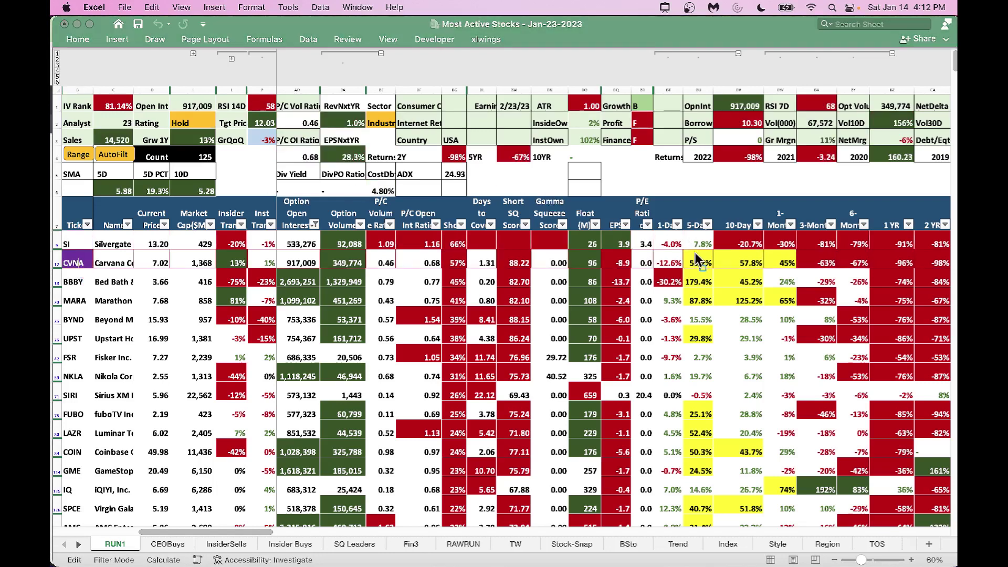
{"action": "left_click_drag", "start_coordinate": [689, 270], "coordinate": [799, 272]}
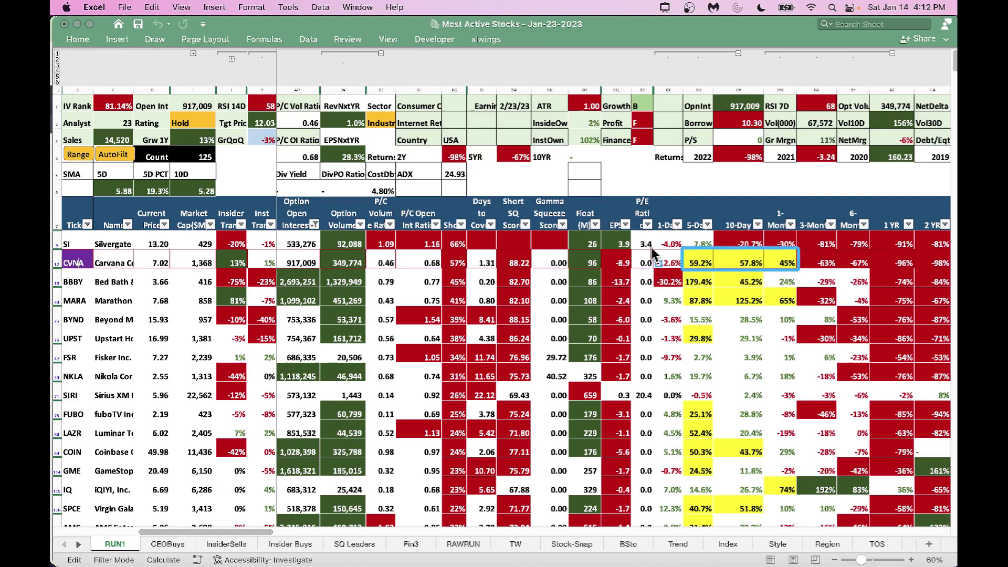
{"action": "left_click_drag", "start_coordinate": [654, 265], "coordinate": [675, 266]}
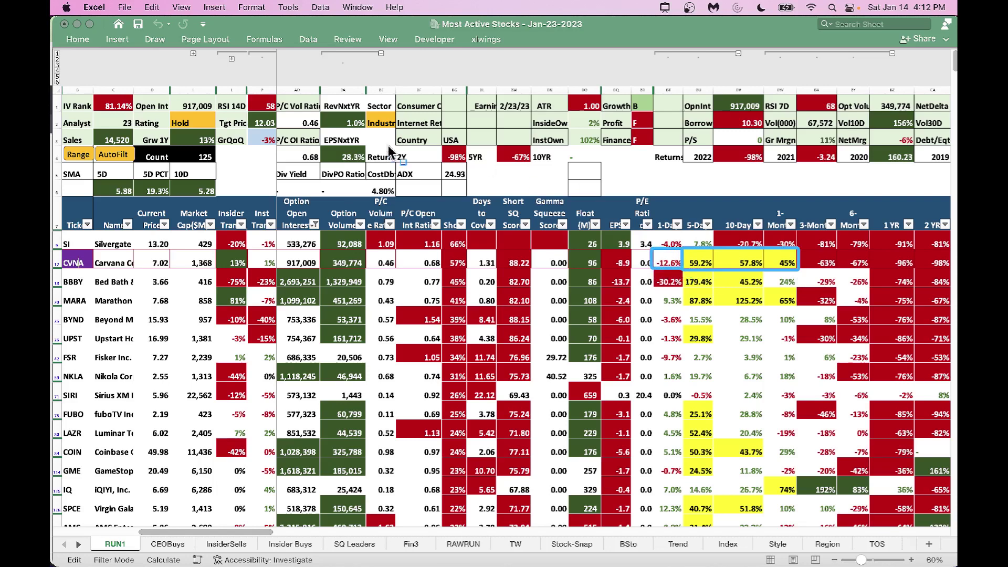
{"action": "left_click_drag", "start_coordinate": [247, 95], "coordinate": [279, 114]}
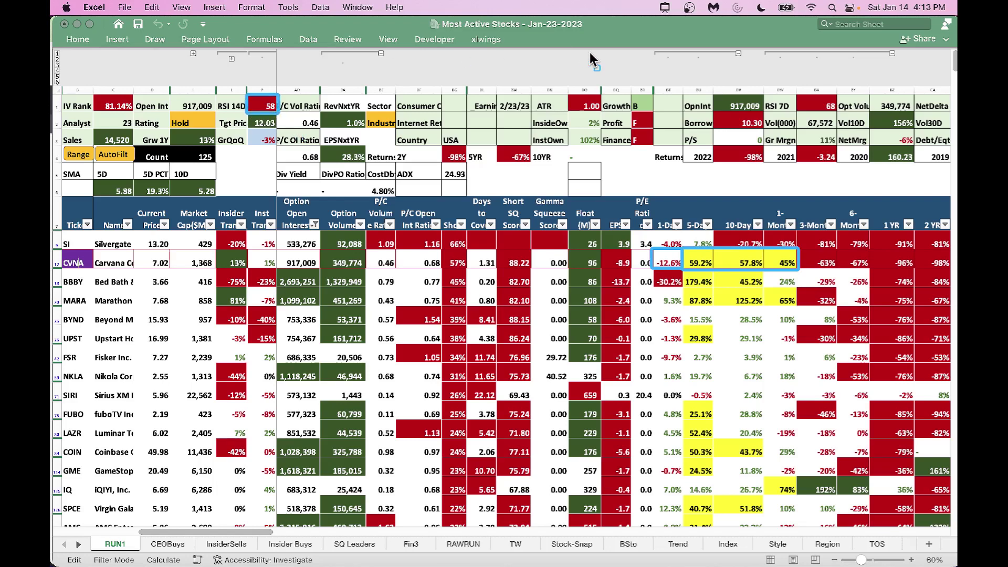
{"action": "left_click_drag", "start_coordinate": [796, 95], "coordinate": [840, 114]}
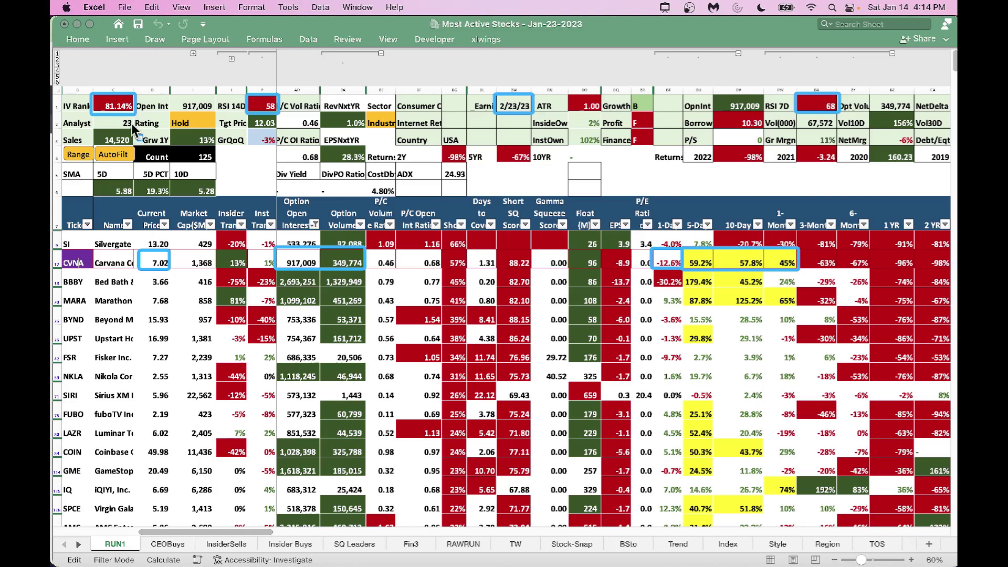
{"action": "mouse_move", "coordinate": [97, 116]}
{"action": "left_mouse_down"}
{"action": "mouse_move", "coordinate": [108, 142]}
{"action": "mouse_move", "coordinate": [149, 130]}
{"action": "mouse_move", "coordinate": [220, 136]}
{"action": "left_mouse_up"}
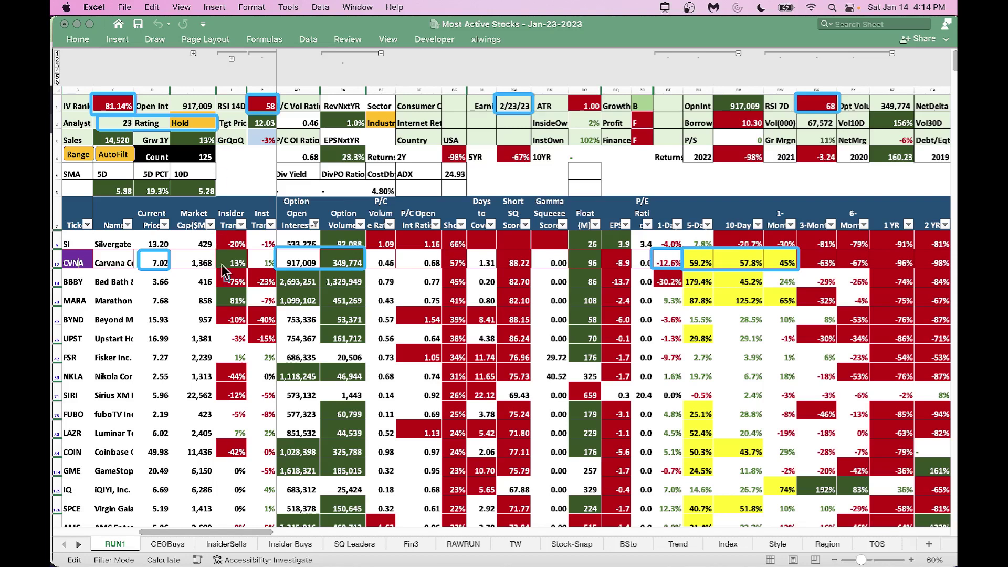
Step: Load BBBY's details into the summary area and check its 1-day and 5-day performance and earnings date
{"action": "left_click", "coordinate": [80, 286]}
{"action": "left_click", "coordinate": [77, 282]}
{"action": "double_click", "coordinate": [77, 282]}
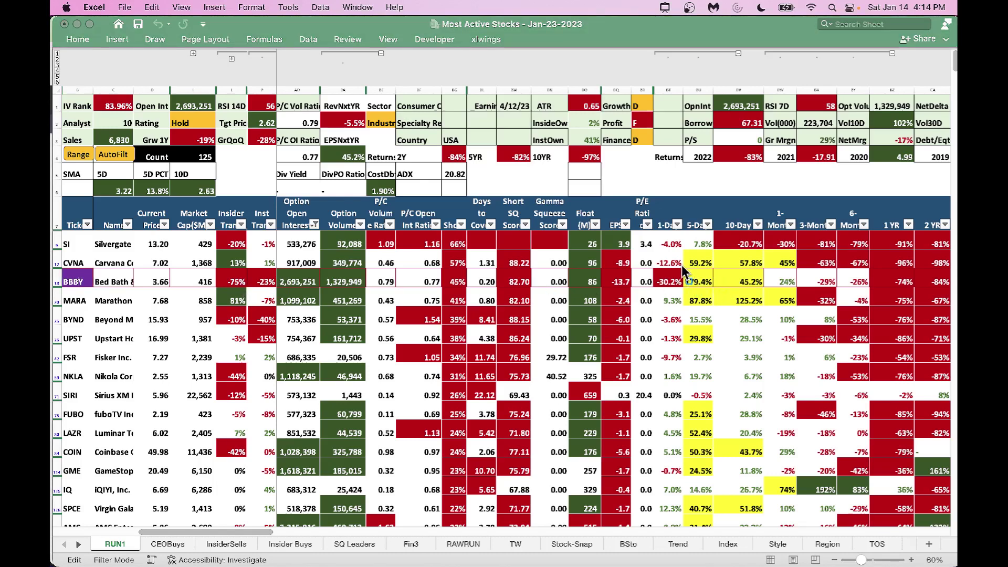
{"action": "left_click", "coordinate": [694, 282]}
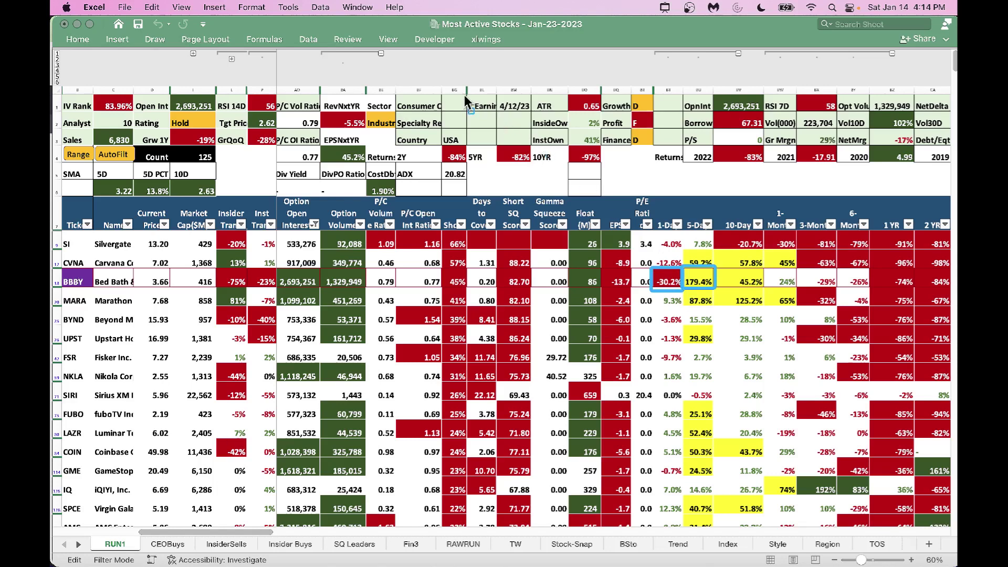
{"action": "left_click_drag", "start_coordinate": [468, 111], "coordinate": [533, 115]}
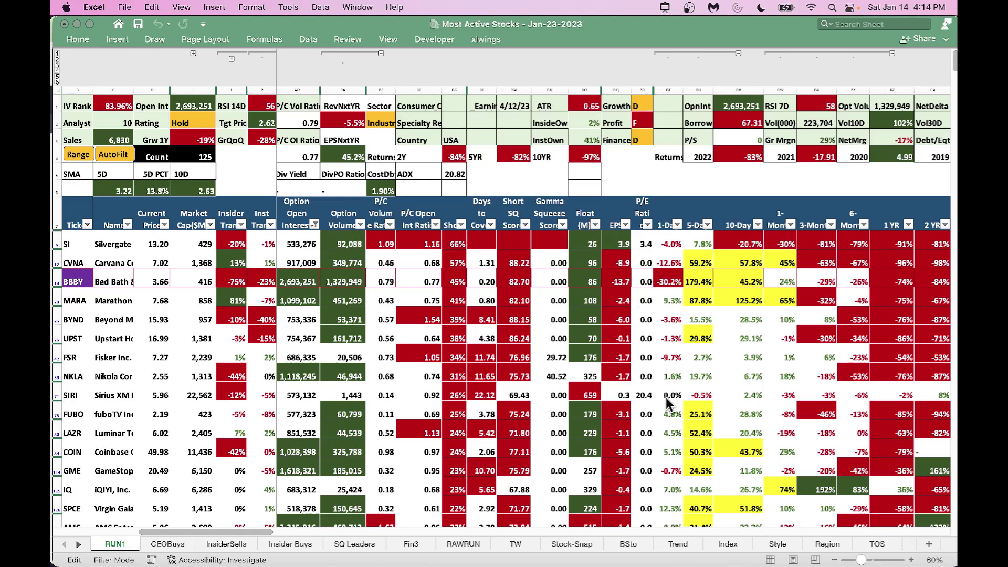
Step: Filter the Short SQ Score column to values greater than or equal to 60
{"action": "left_click", "coordinate": [527, 229]}
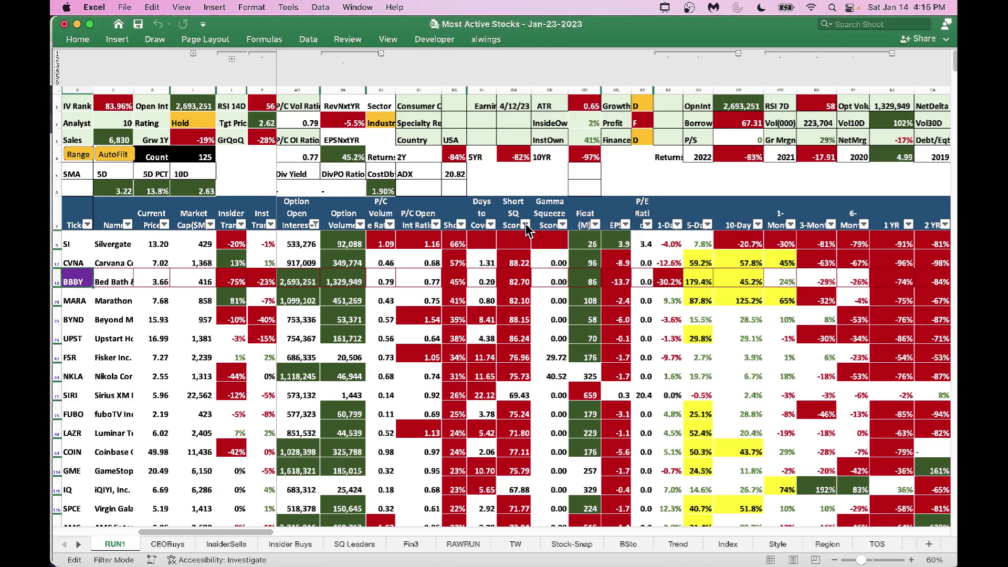
{"action": "left_click", "coordinate": [525, 225]}
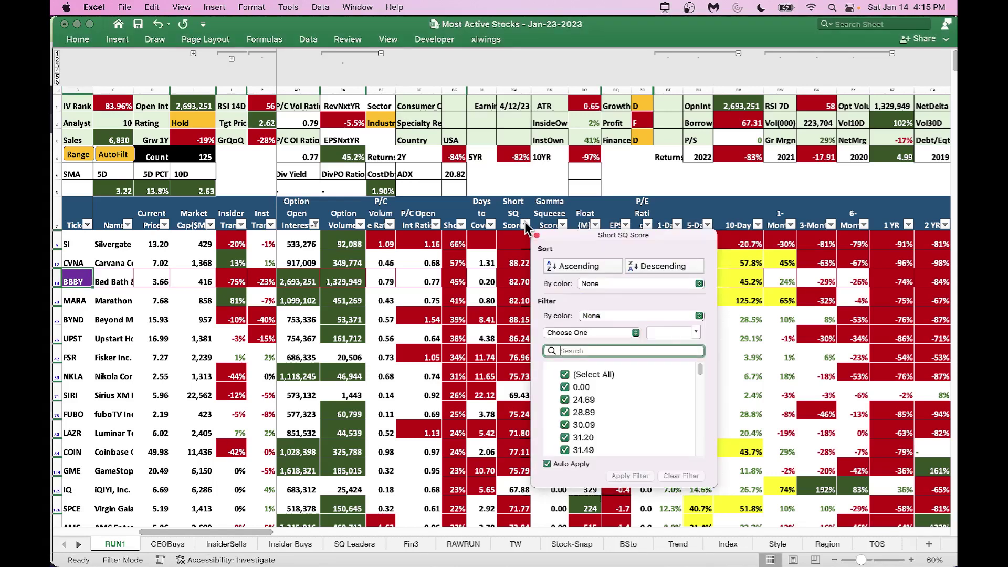
{"action": "left_click", "coordinate": [635, 333]}
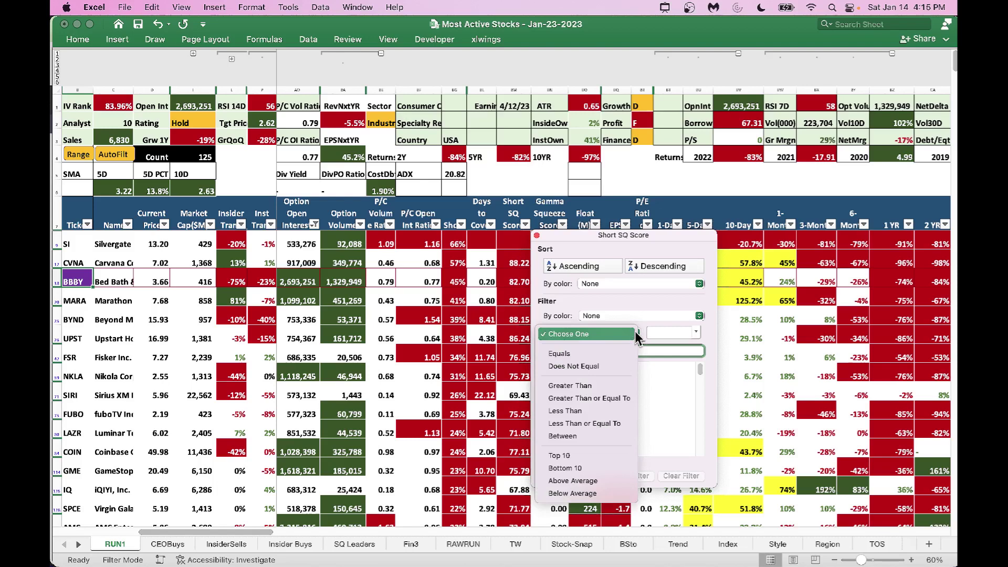
{"action": "left_click", "coordinate": [590, 398]}
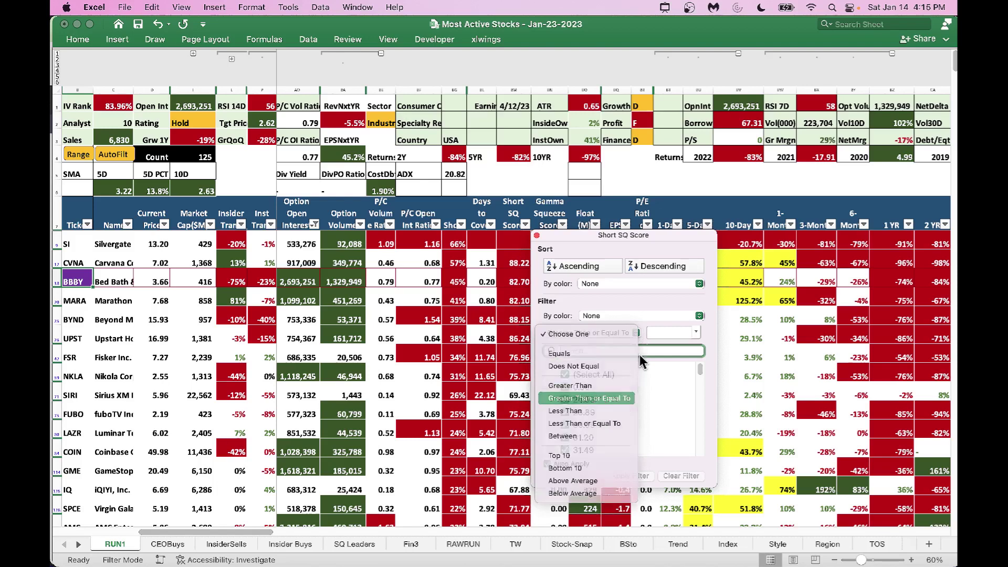
{"action": "left_click", "coordinate": [657, 333]}
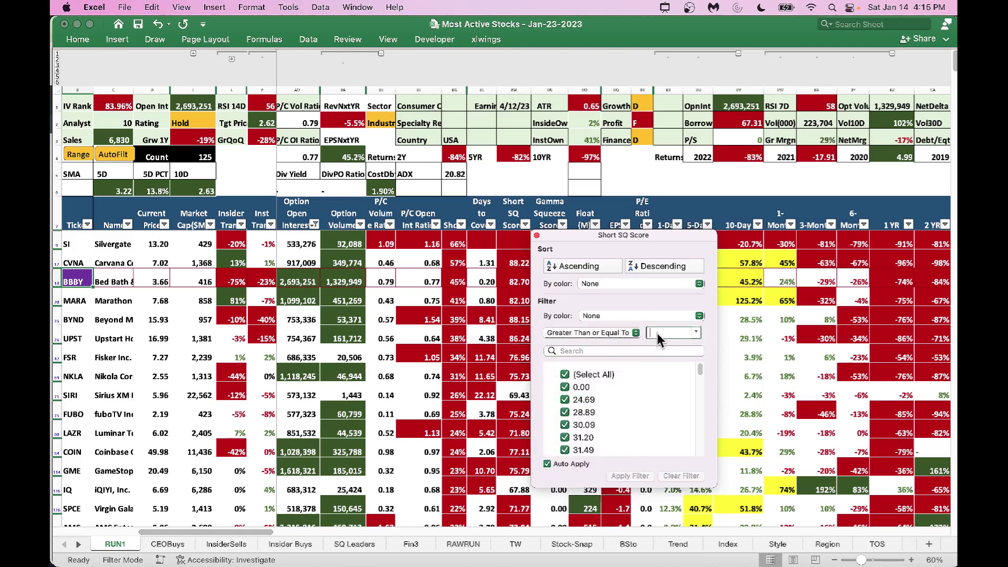
{"action": "type", "text": "60"}
{"action": "left_click", "coordinate": [756, 355]}
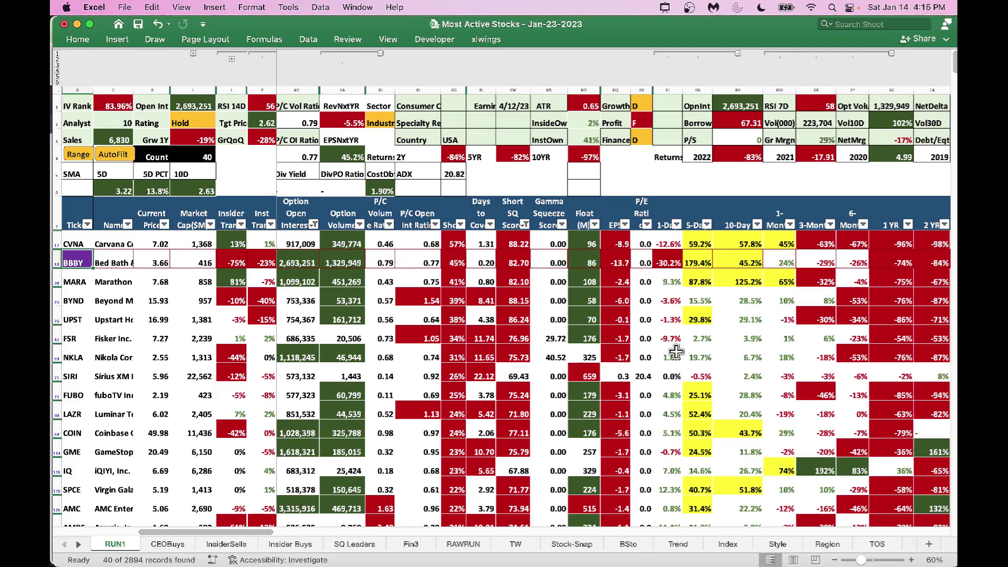
Step: Filter the RSI 14D column to values less than or equal to 55
{"action": "scroll", "coordinate": [676, 352], "scroll_direction": "left", "scroll_amount": 5}
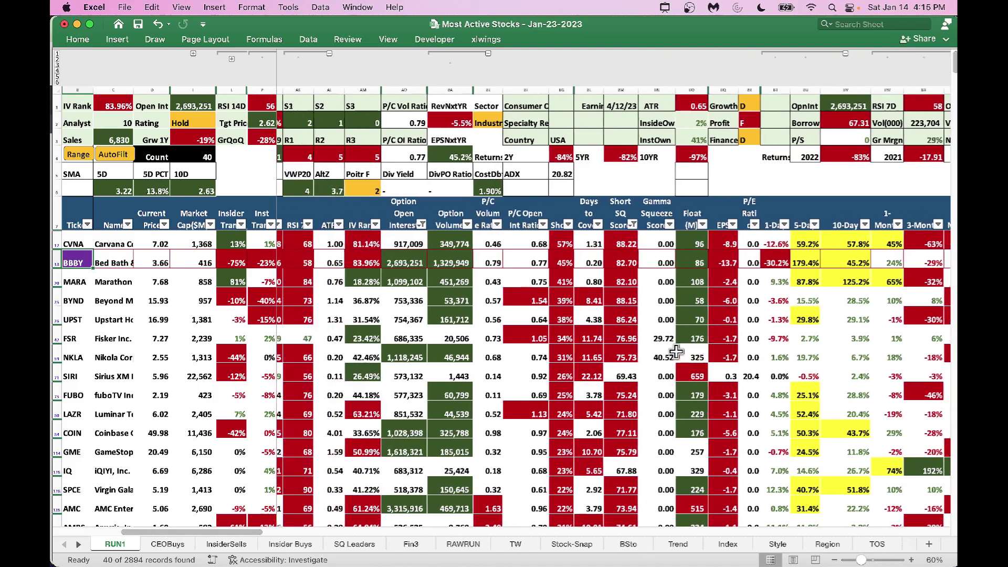
{"action": "scroll", "coordinate": [676, 352], "scroll_direction": "left", "scroll_amount": 5}
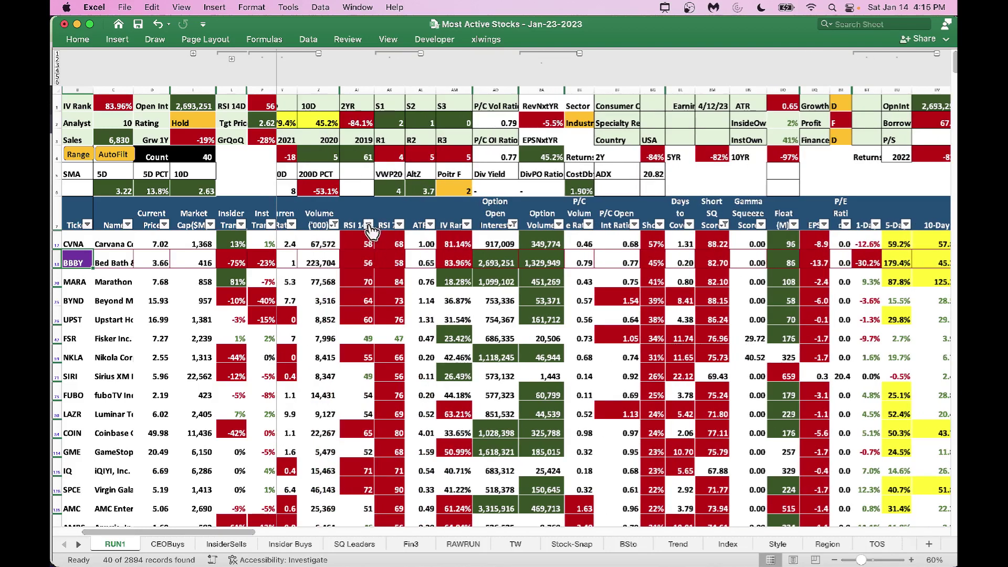
{"action": "left_click", "coordinate": [369, 225]}
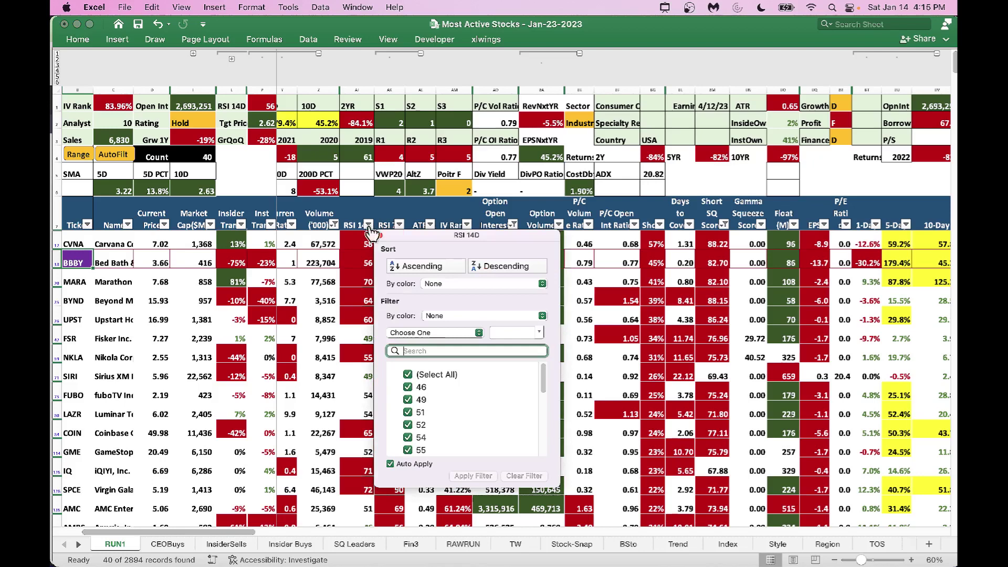
{"action": "left_click", "coordinate": [479, 334]}
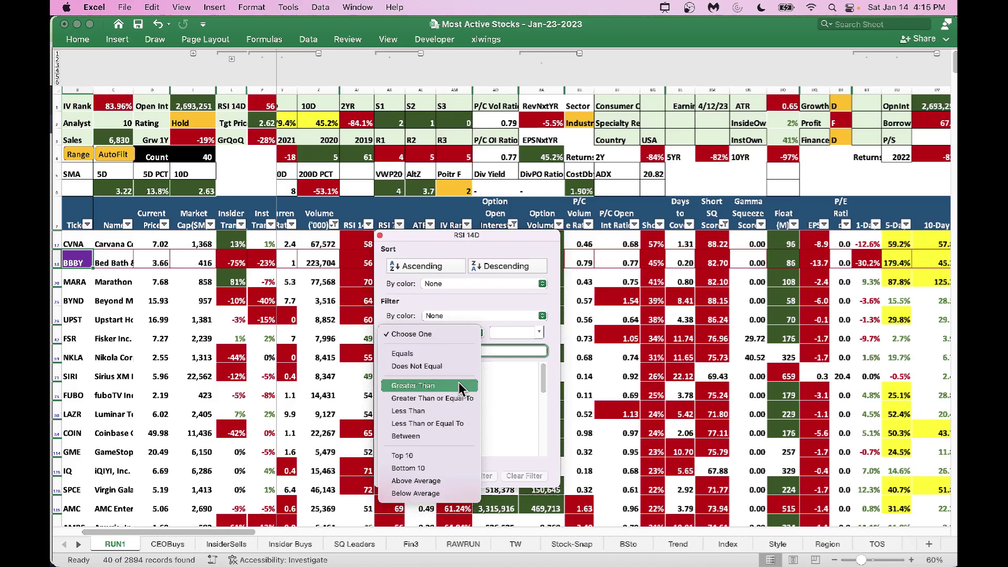
{"action": "left_click", "coordinate": [443, 423]}
{"action": "type", "text": "55"}
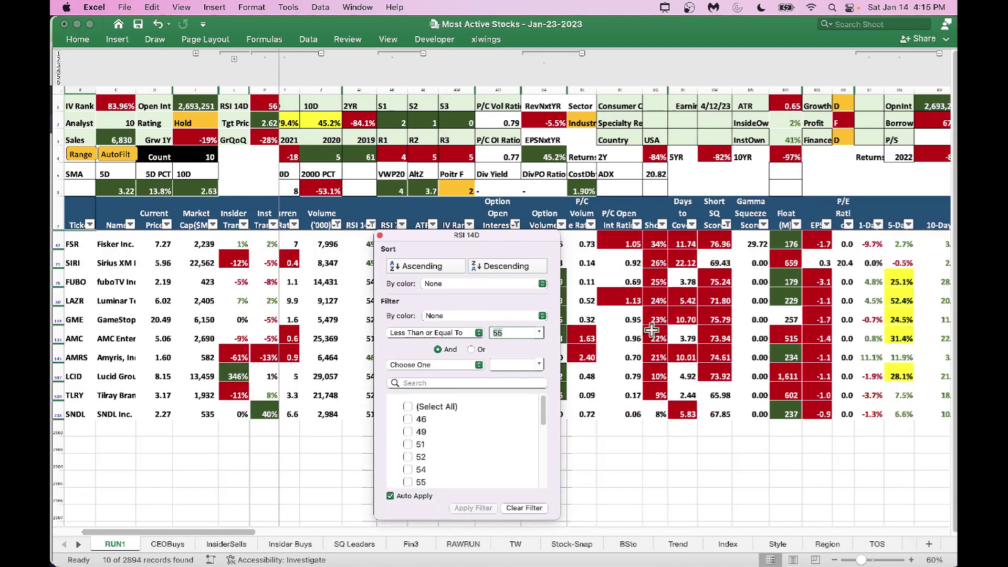
{"action": "left_click", "coordinate": [657, 326]}
Step: Review the RSI 14D and RSI 7D columns for the filtered stocks
{"action": "scroll", "coordinate": [656, 324], "scroll_direction": "right", "scroll_amount": 1}
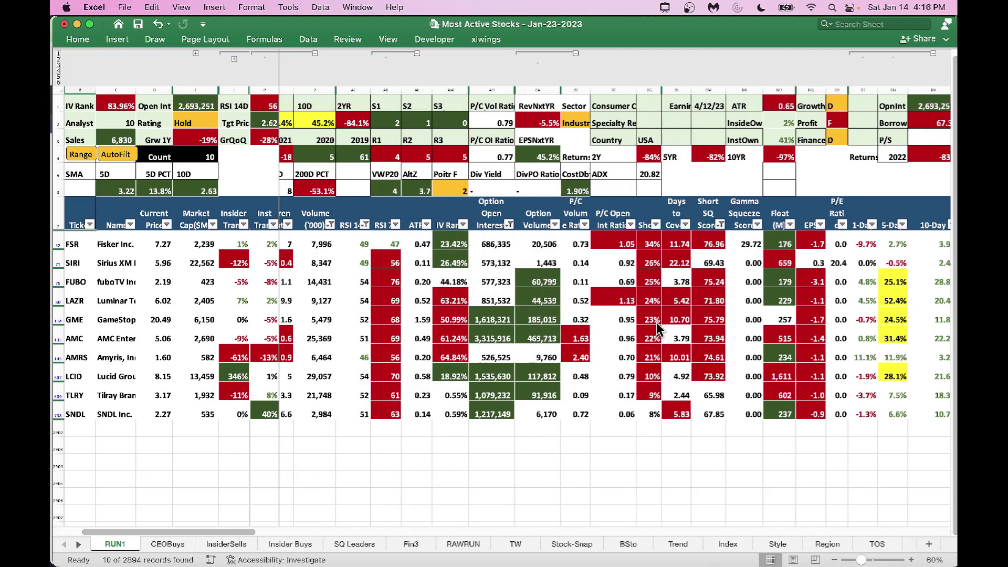
{"action": "scroll", "coordinate": [657, 327], "scroll_direction": "left", "scroll_amount": 3}
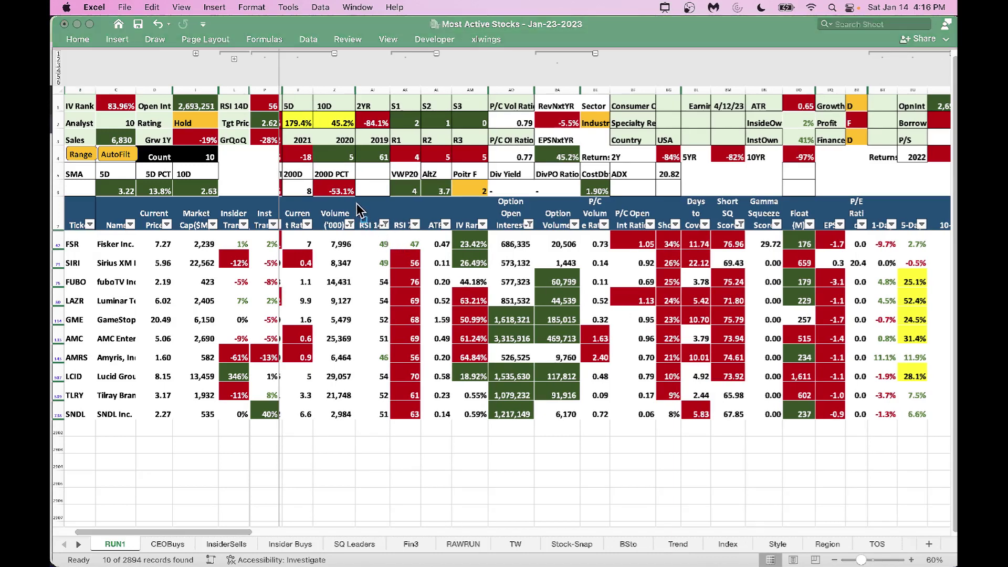
{"action": "mouse_move", "coordinate": [355, 202]}
{"action": "left_mouse_down"}
{"action": "mouse_move", "coordinate": [393, 341]}
{"action": "mouse_move", "coordinate": [390, 423]}
{"action": "left_mouse_up"}
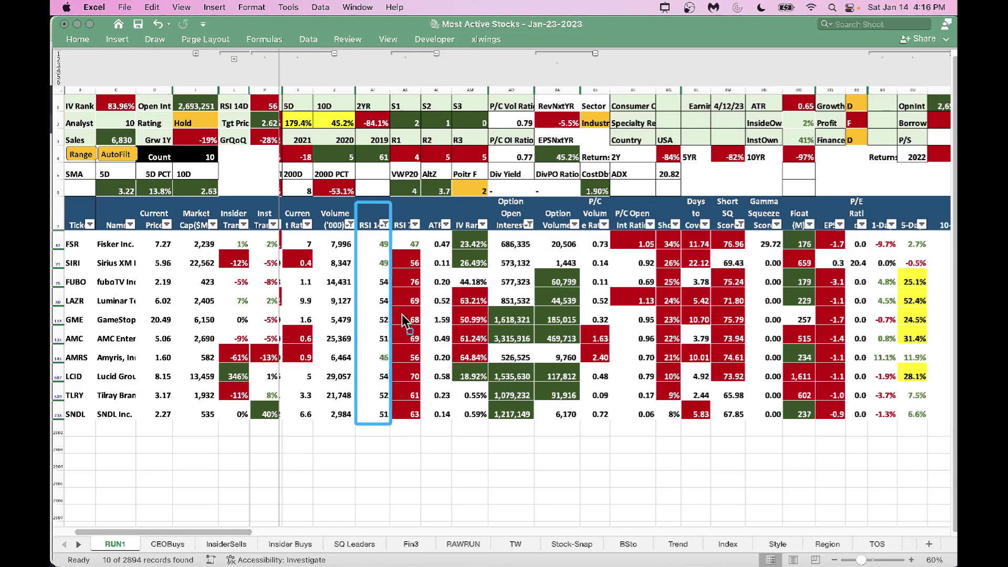
{"action": "left_click_drag", "start_coordinate": [393, 256], "coordinate": [424, 425]}
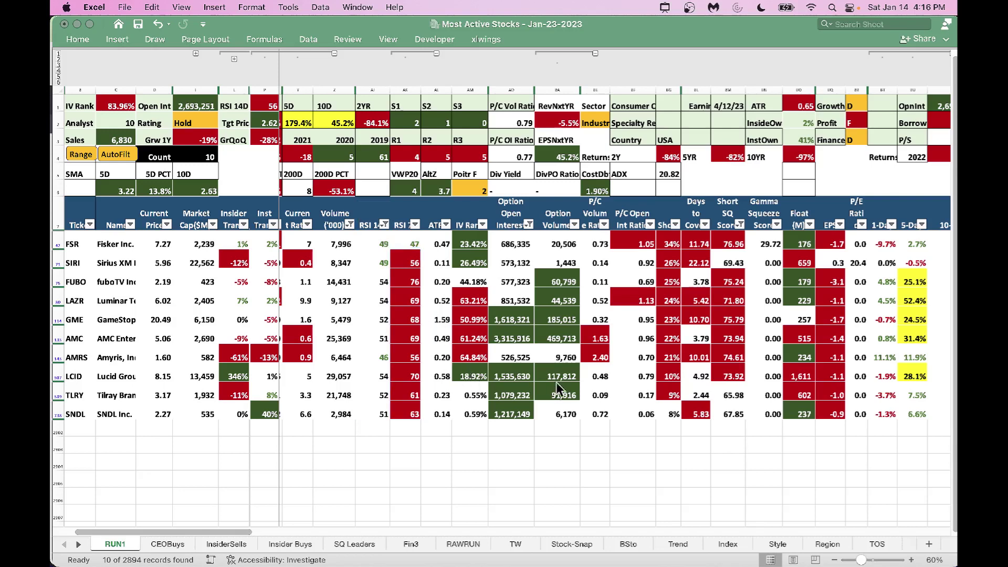
{"action": "scroll", "coordinate": [557, 388], "scroll_direction": "left", "scroll_amount": 1}
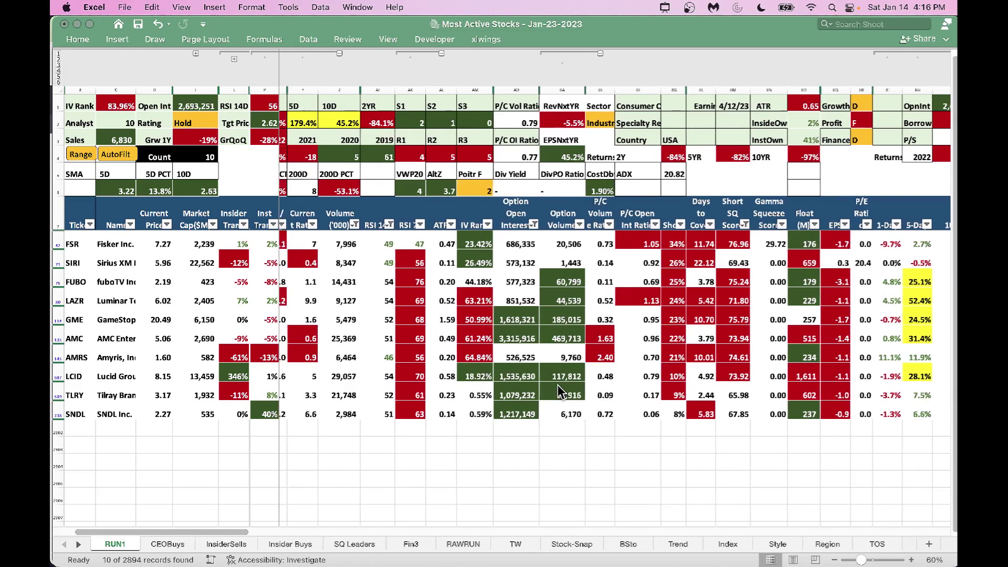
{"action": "scroll", "coordinate": [557, 390], "scroll_direction": "left", "scroll_amount": 1}
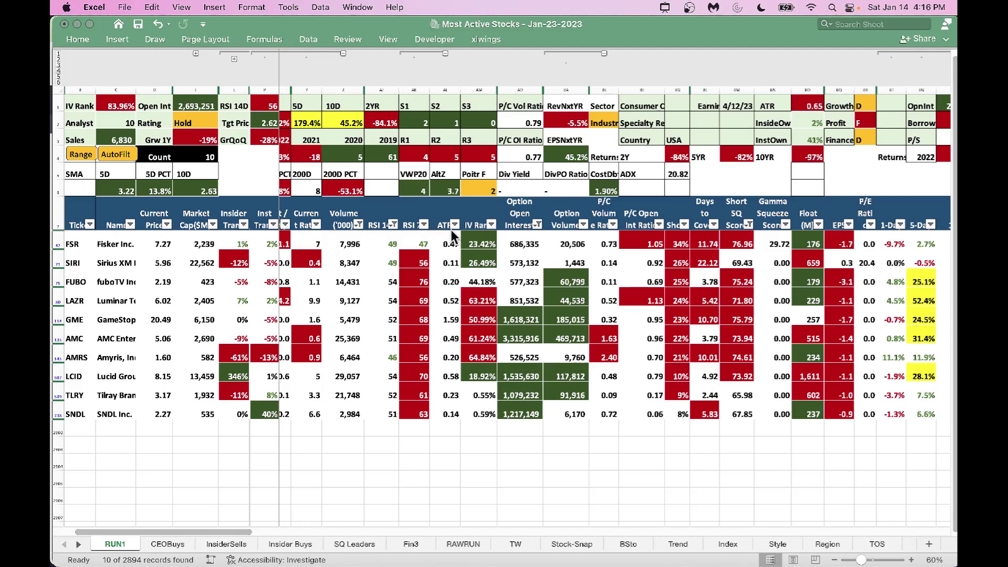
Step: Compare the FSR, SIRI and AMRS rows from ticker through RSI 7D as low-RSI candidates
{"action": "left_click", "coordinate": [69, 243]}
{"action": "left_click_drag", "start_coordinate": [73, 257], "coordinate": [435, 256]}
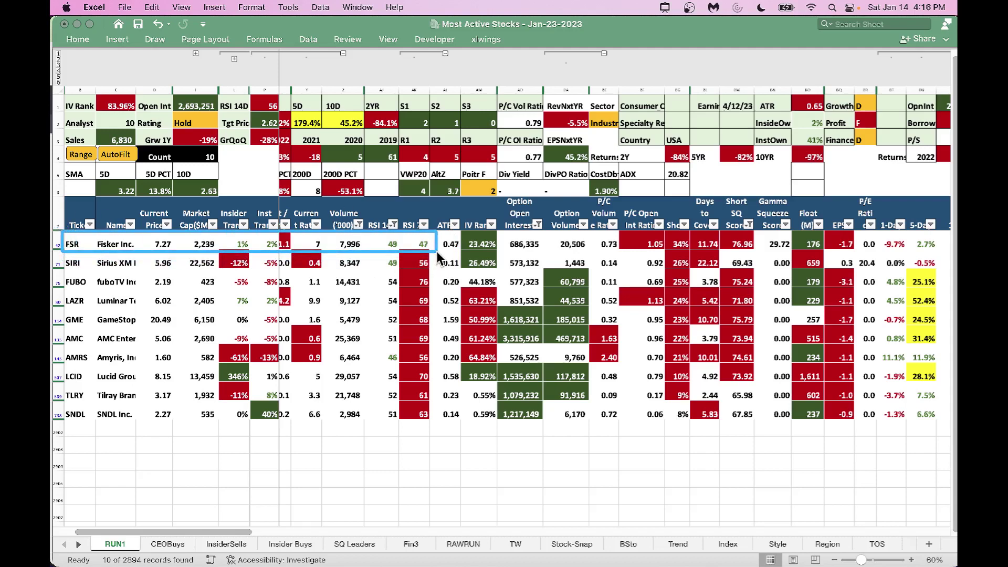
{"action": "left_click_drag", "start_coordinate": [436, 251], "coordinate": [440, 275]}
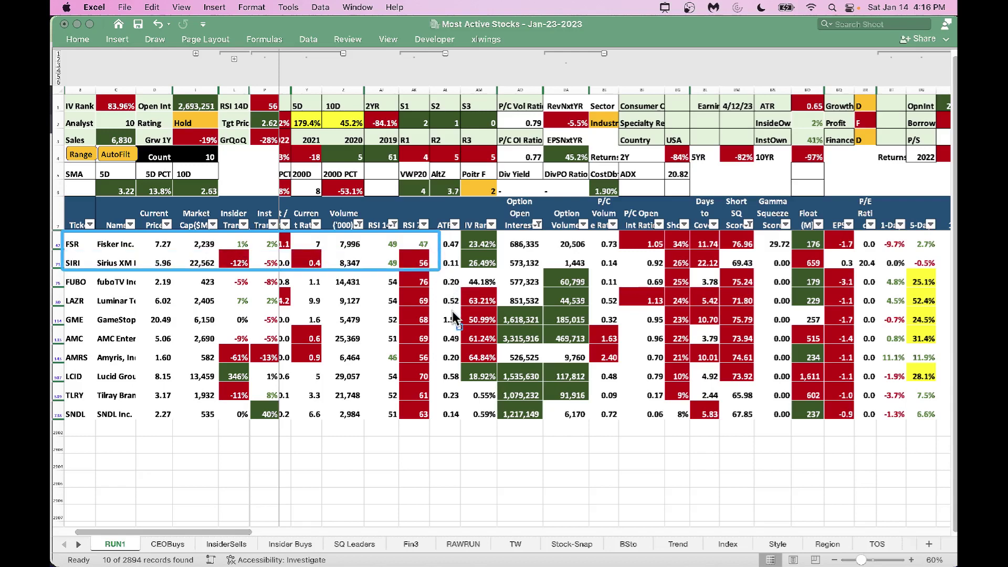
{"action": "left_click_drag", "start_coordinate": [64, 350], "coordinate": [441, 364]}
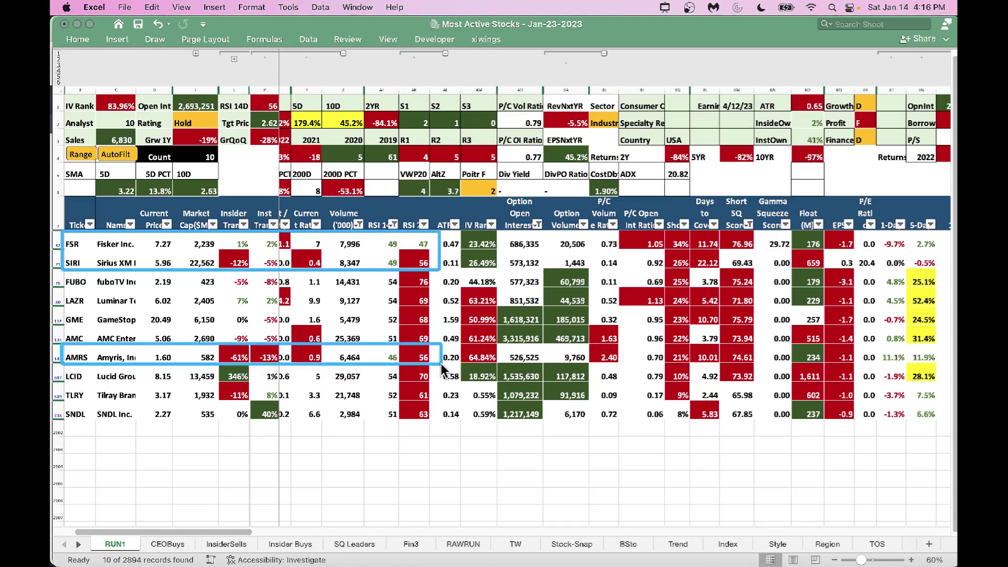
Step: Remove the Option Open Interest filter by selecting all of its values
{"action": "scroll", "coordinate": [521, 363], "scroll_direction": "left", "scroll_amount": 1}
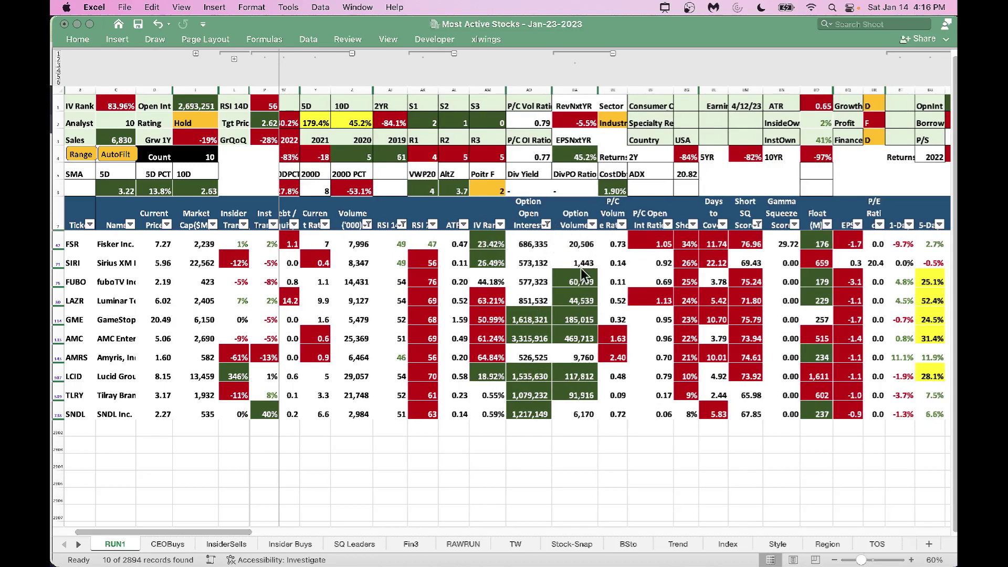
{"action": "scroll", "coordinate": [527, 255], "scroll_direction": "right", "scroll_amount": 2}
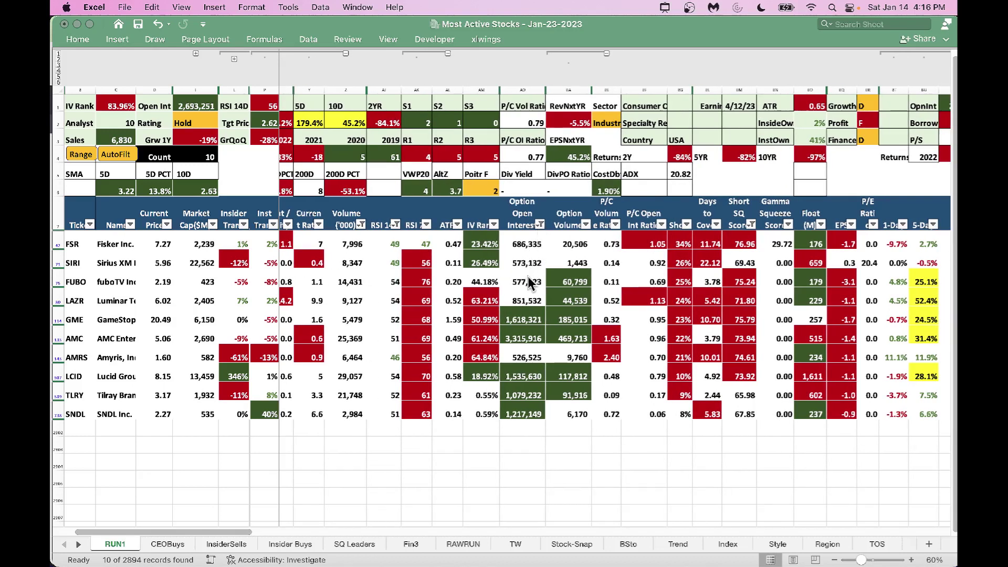
{"action": "scroll", "coordinate": [529, 282], "scroll_direction": "right", "scroll_amount": 1}
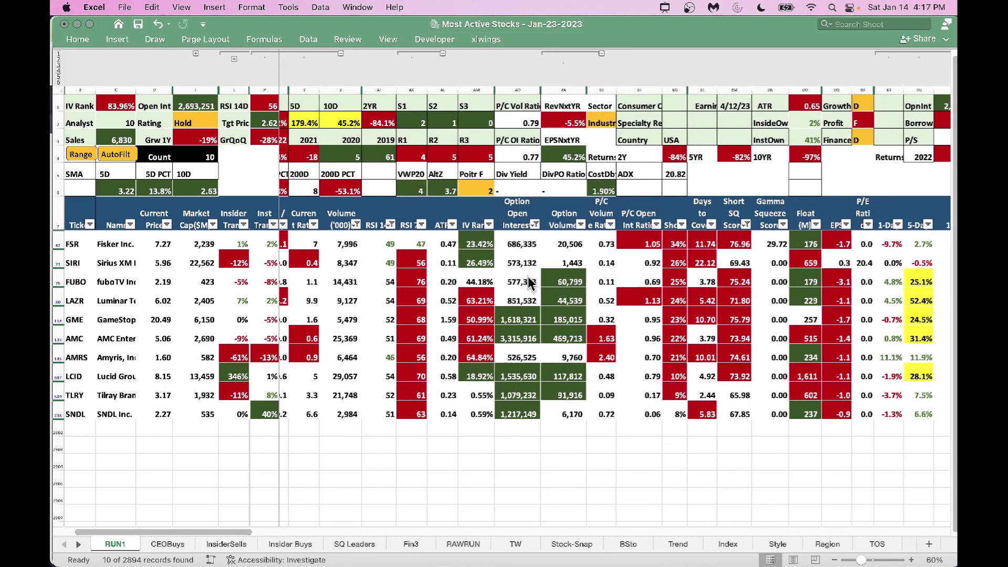
{"action": "left_click", "coordinate": [536, 223]}
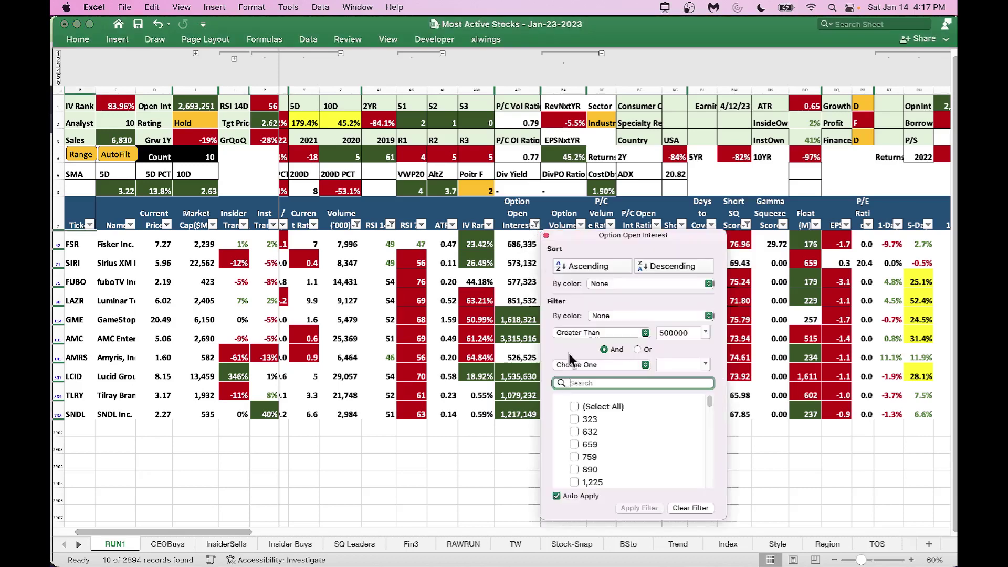
{"action": "left_click", "coordinate": [574, 407]}
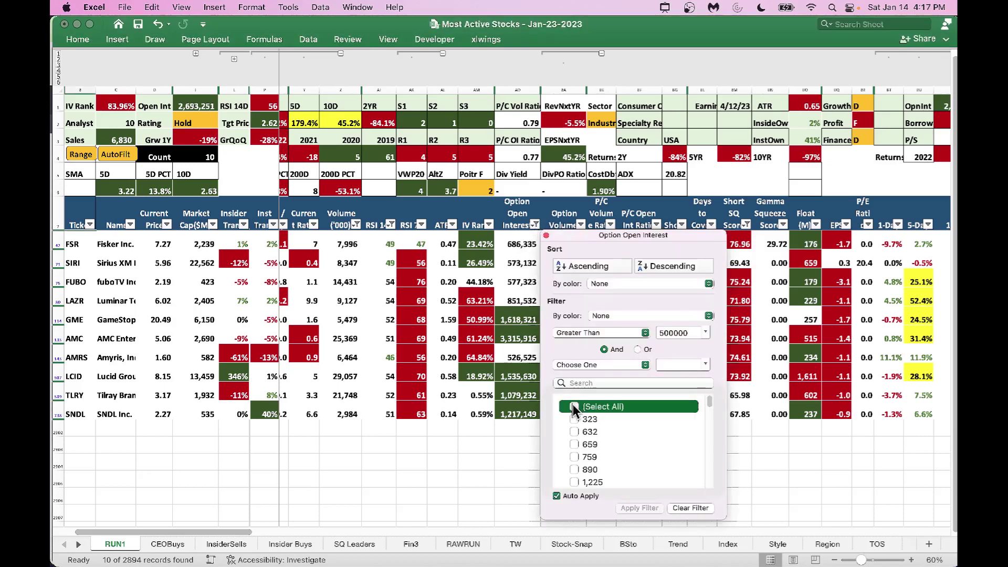
{"action": "left_click", "coordinate": [574, 408]}
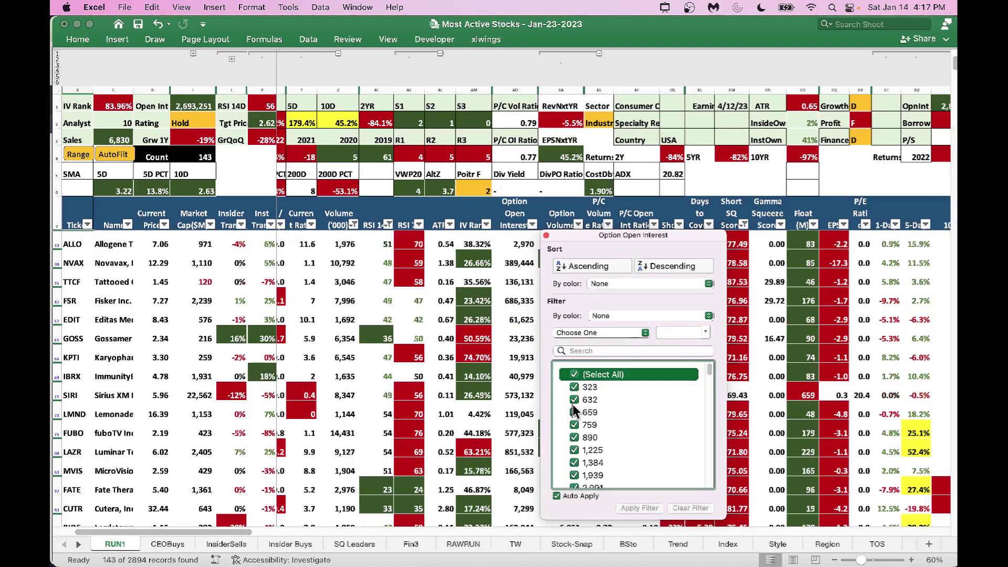
{"action": "left_click", "coordinate": [495, 407]}
Step: Filter the RSI 7D column to values less than or equal to 60
{"action": "scroll", "coordinate": [495, 407], "scroll_direction": "left", "scroll_amount": 3}
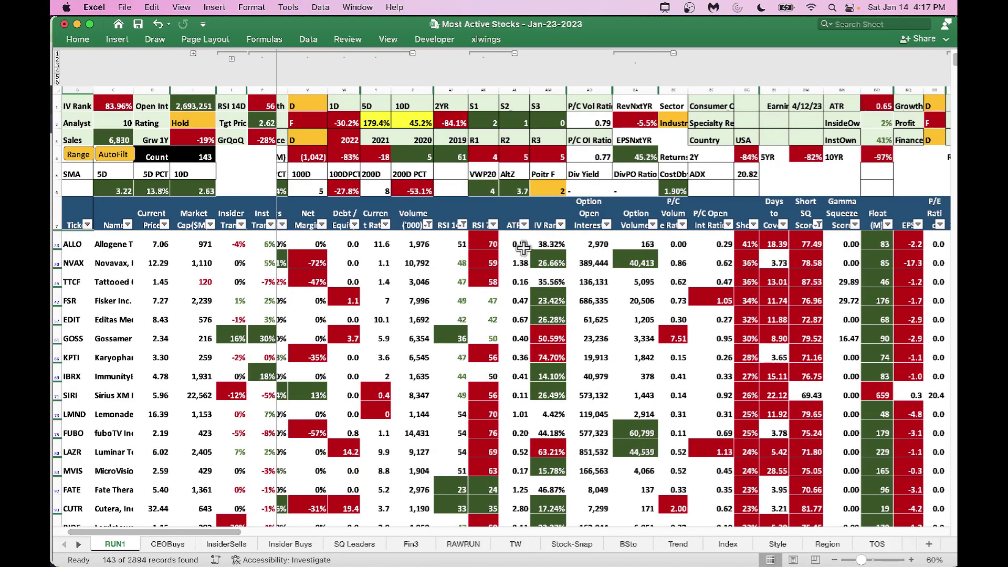
{"action": "scroll", "coordinate": [466, 275], "scroll_direction": "right", "scroll_amount": 1}
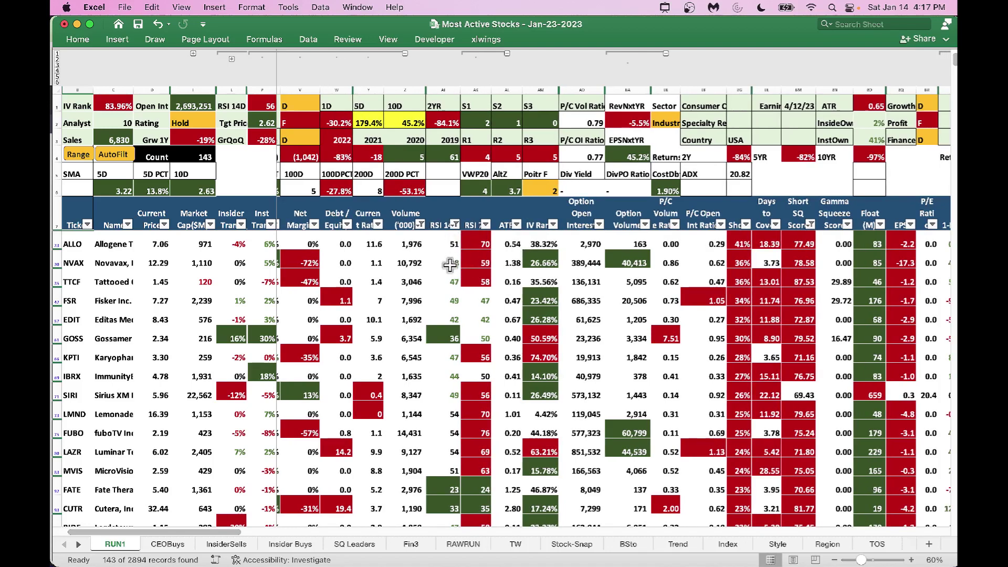
{"action": "scroll", "coordinate": [450, 262], "scroll_direction": "left", "scroll_amount": 1}
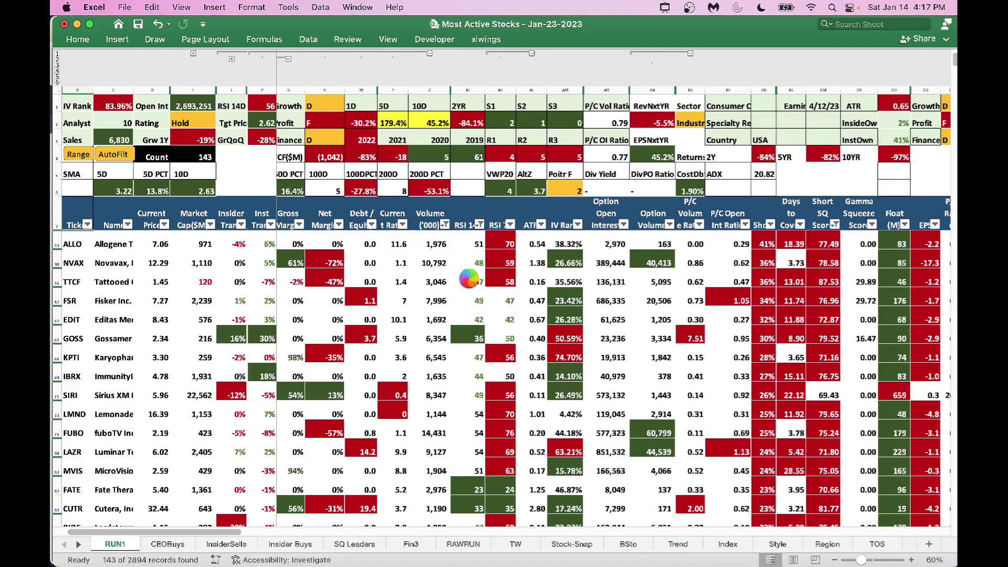
{"action": "scroll", "coordinate": [468, 278], "scroll_direction": "right", "scroll_amount": 1}
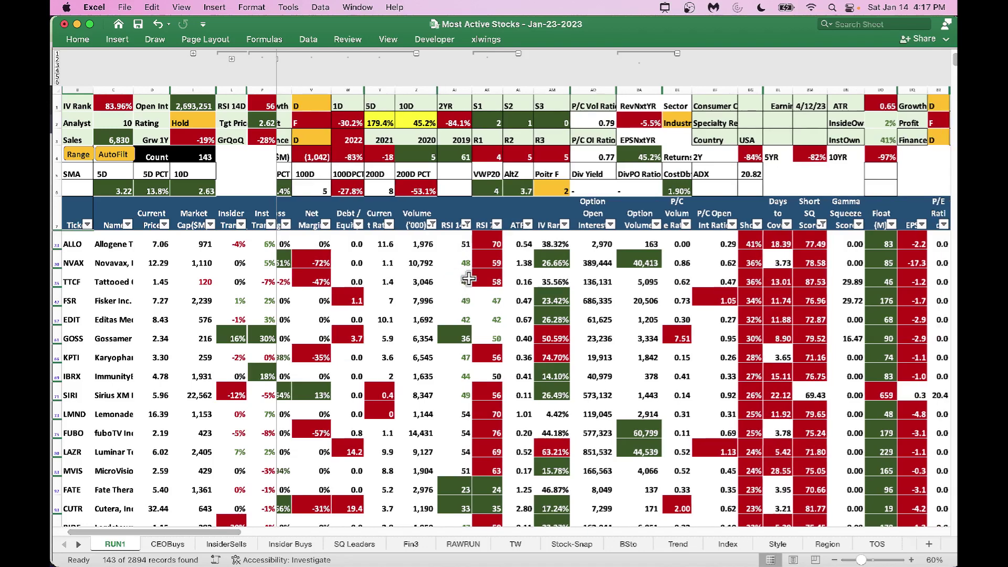
{"action": "left_click", "coordinate": [497, 225]}
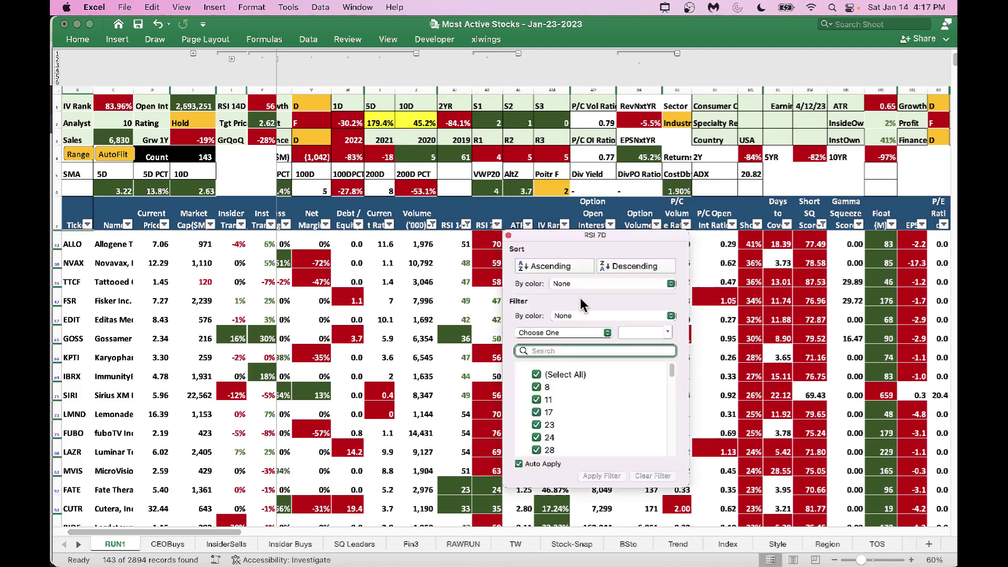
{"action": "left_click", "coordinate": [609, 333]}
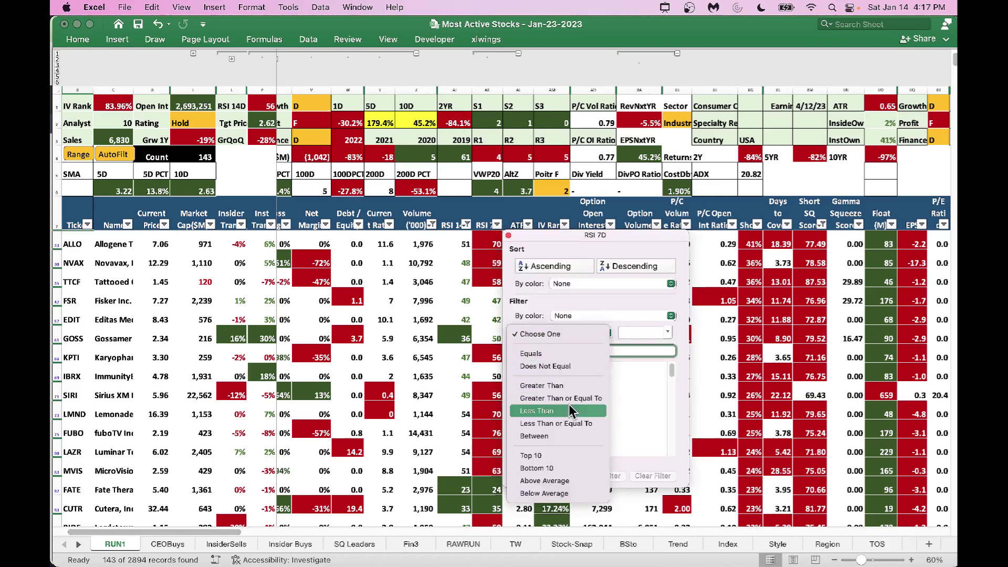
{"action": "left_click", "coordinate": [571, 423]}
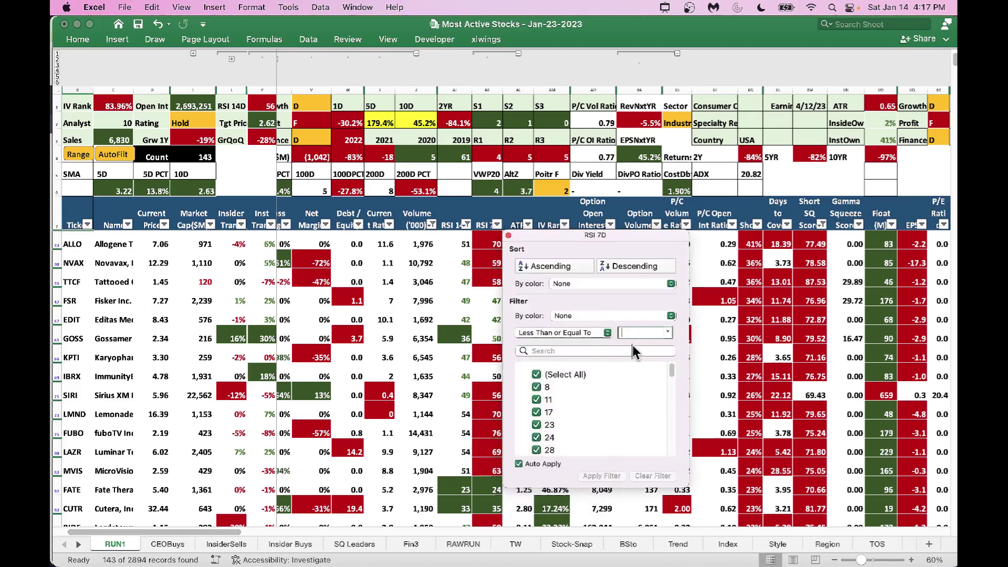
{"action": "type", "text": "60"}
{"action": "key", "text": "Return"}
{"action": "left_click", "coordinate": [718, 333]}
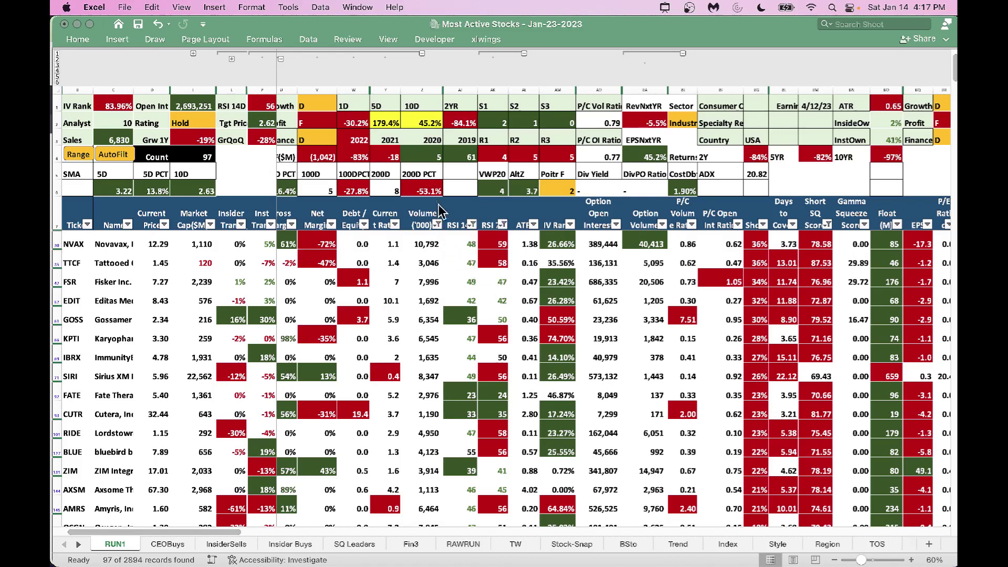
Step: Tighten the RSI 7D filter to values less than or equal to 55
{"action": "mouse_move", "coordinate": [439, 204]}
{"action": "left_mouse_down"}
{"action": "mouse_move", "coordinate": [478, 415]}
{"action": "mouse_move", "coordinate": [480, 541]}
{"action": "mouse_move", "coordinate": [479, 532]}
{"action": "left_mouse_up"}
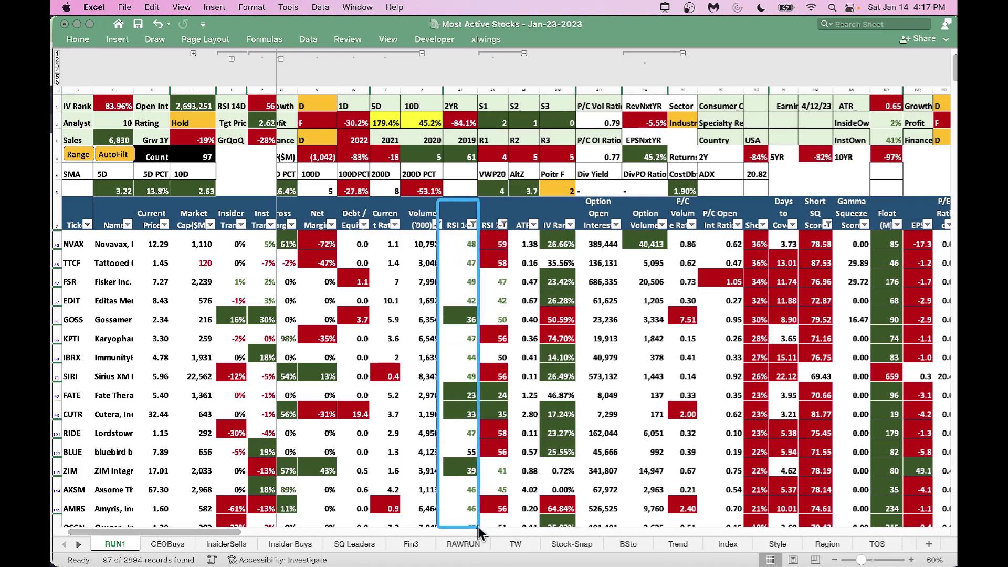
{"action": "mouse_move", "coordinate": [476, 197]}
{"action": "left_mouse_down"}
{"action": "mouse_move", "coordinate": [499, 316]}
{"action": "mouse_move", "coordinate": [513, 543]}
{"action": "mouse_move", "coordinate": [513, 535]}
{"action": "left_mouse_up"}
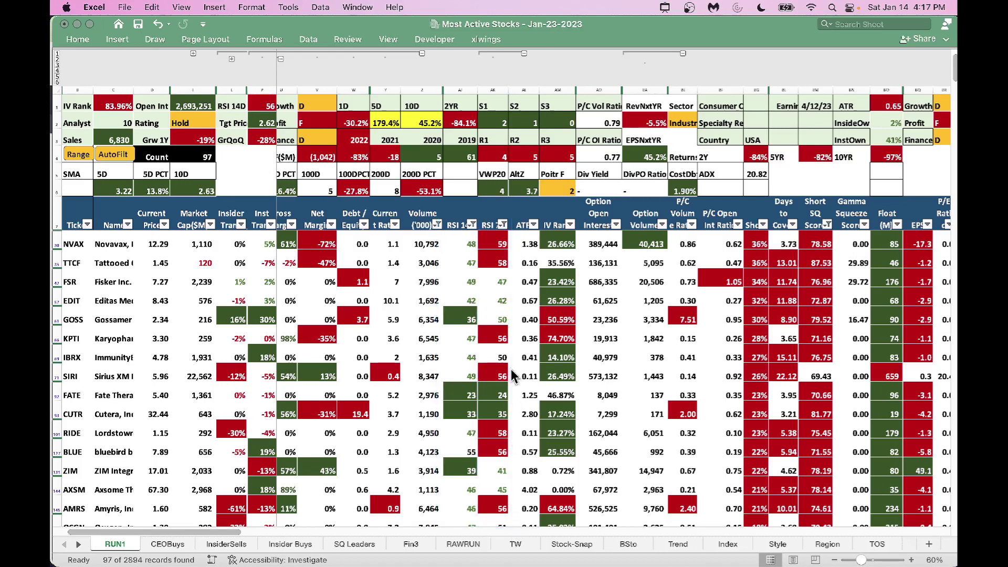
{"action": "left_click", "coordinate": [502, 225]}
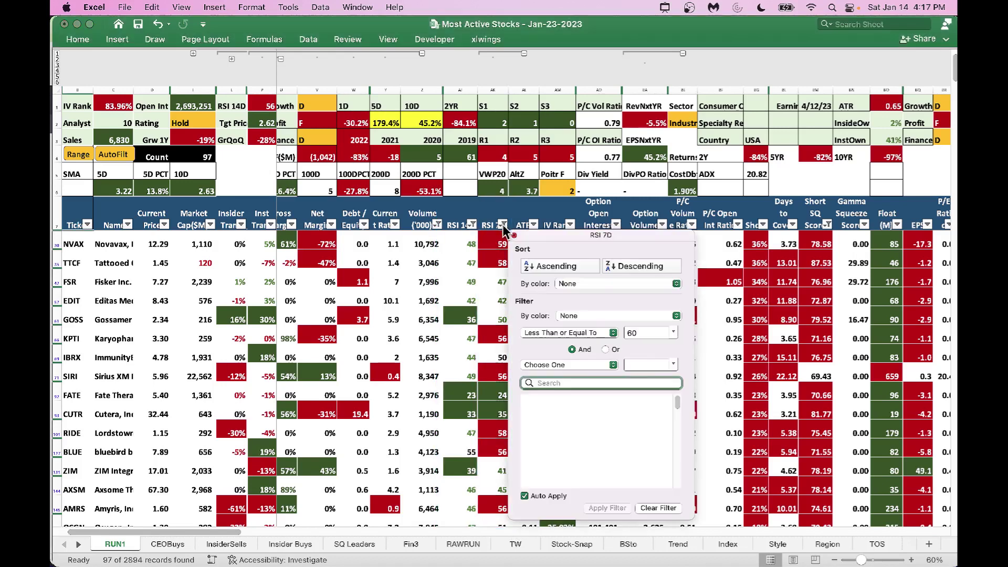
{"action": "left_click", "coordinate": [502, 225]}
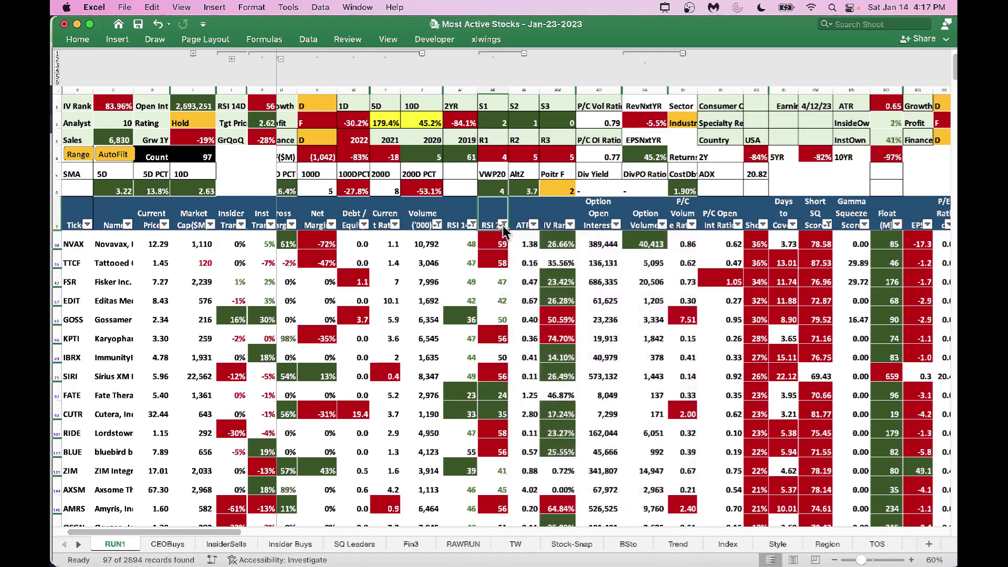
{"action": "left_click", "coordinate": [502, 225]}
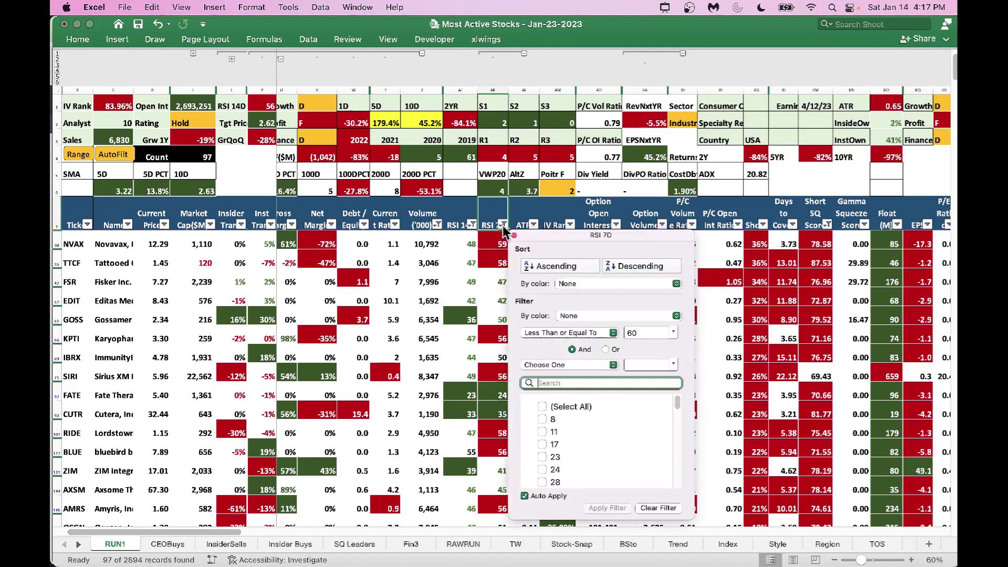
{"action": "left_click", "coordinate": [637, 334]}
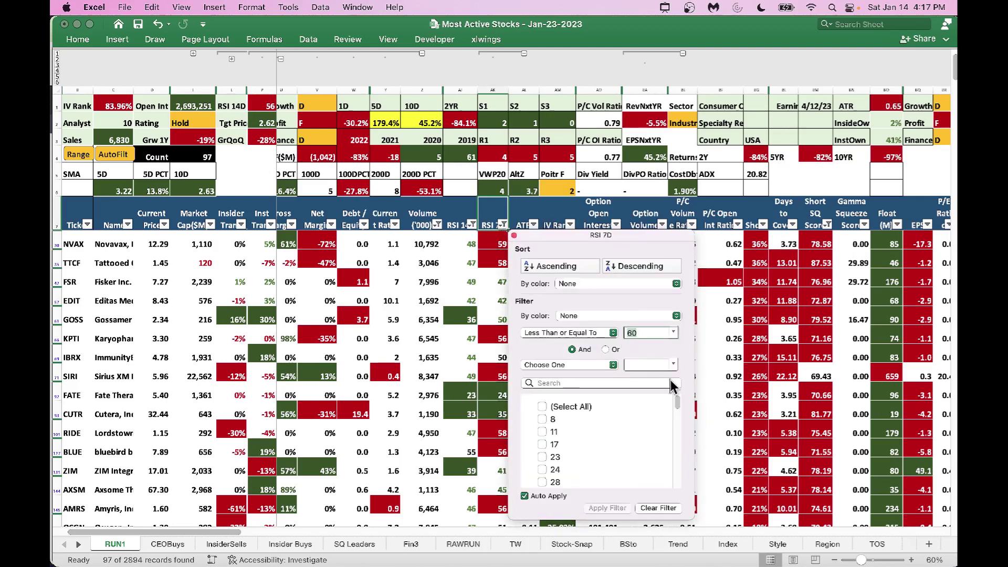
{"action": "type", "text": "55"}
{"action": "left_click", "coordinate": [732, 386]}
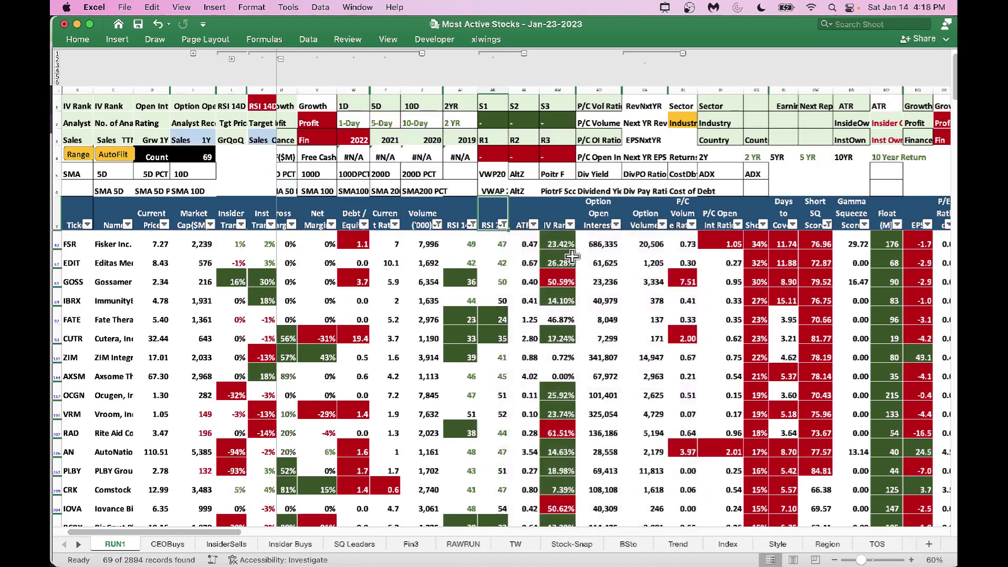
Step: Tighten the RSI 14D filter to values less than or equal to 50
{"action": "left_click", "coordinate": [502, 225]}
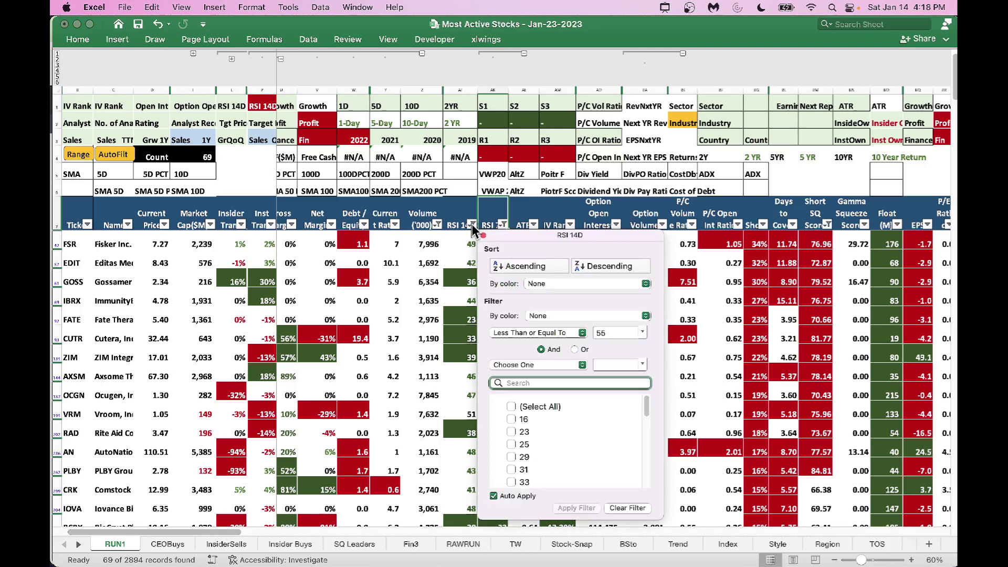
{"action": "double_click", "coordinate": [609, 333]}
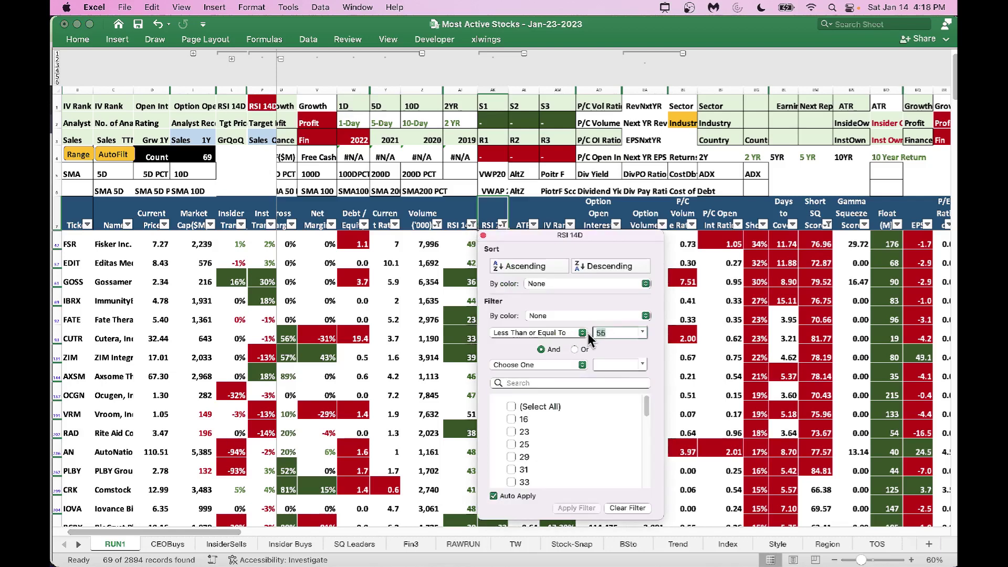
{"action": "type", "text": "50"}
{"action": "left_click", "coordinate": [715, 364]}
Step: Review the RSI 14D and RSI 7D columns and the GOSS row's insider and institutional transaction values
{"action": "scroll", "coordinate": [714, 366], "scroll_direction": "left", "scroll_amount": 1}
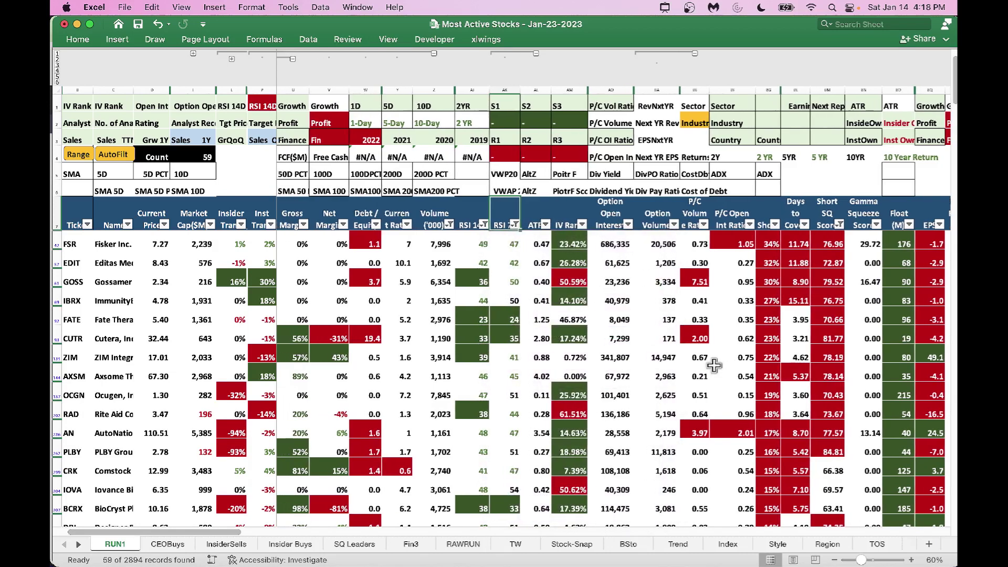
{"action": "scroll", "coordinate": [714, 366], "scroll_direction": "left", "scroll_amount": 1}
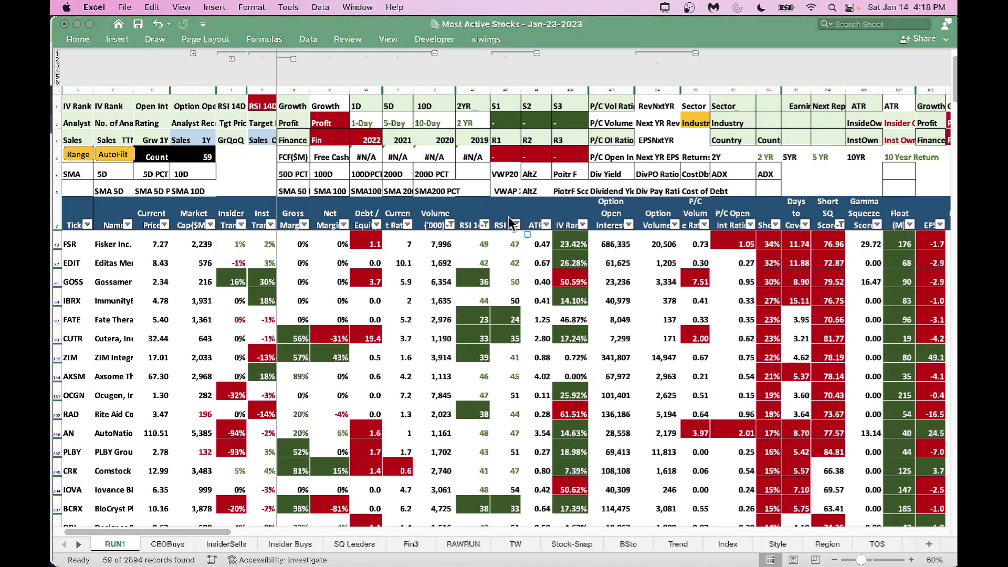
{"action": "mouse_move", "coordinate": [455, 200]}
{"action": "left_mouse_down"}
{"action": "mouse_move", "coordinate": [491, 379]}
{"action": "mouse_move", "coordinate": [491, 532]}
{"action": "left_mouse_up"}
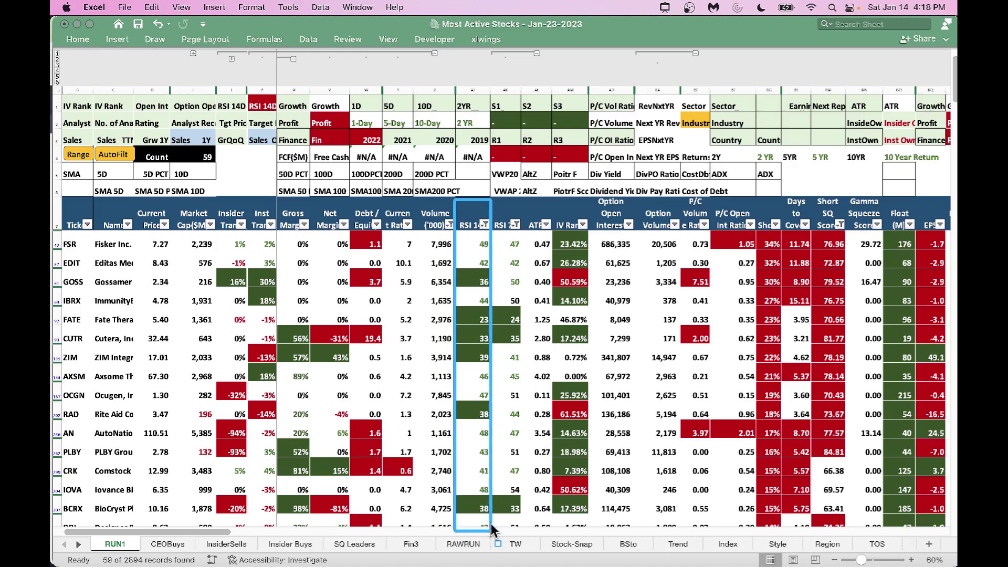
{"action": "mouse_move", "coordinate": [493, 198]}
{"action": "left_mouse_down"}
{"action": "mouse_move", "coordinate": [521, 303]}
{"action": "mouse_move", "coordinate": [537, 456]}
{"action": "mouse_move", "coordinate": [530, 527]}
{"action": "left_mouse_up"}
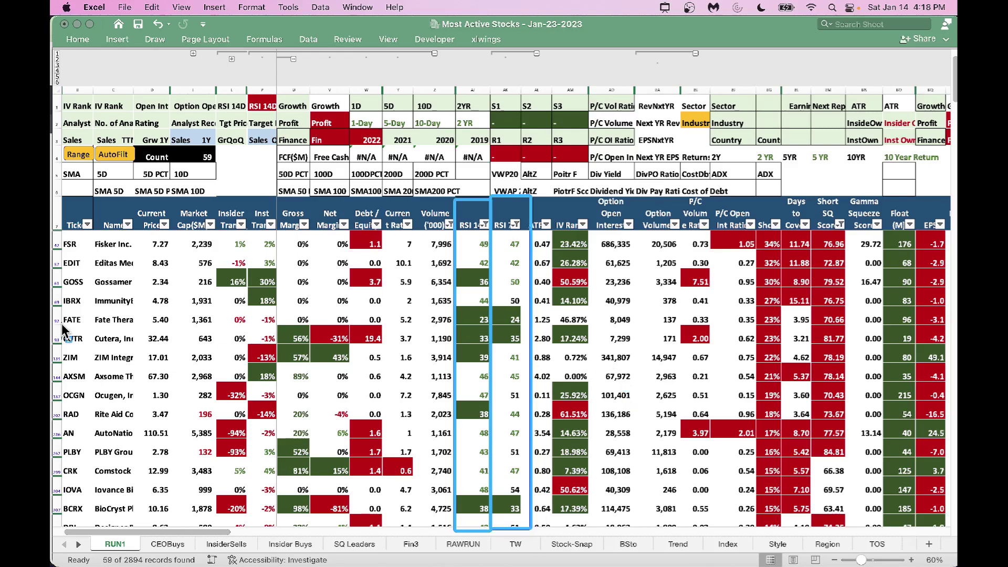
{"action": "mouse_move", "coordinate": [60, 264]}
{"action": "left_mouse_down"}
{"action": "mouse_move", "coordinate": [78, 304]}
{"action": "mouse_move", "coordinate": [552, 290]}
{"action": "mouse_move", "coordinate": [531, 296]}
{"action": "left_mouse_up"}
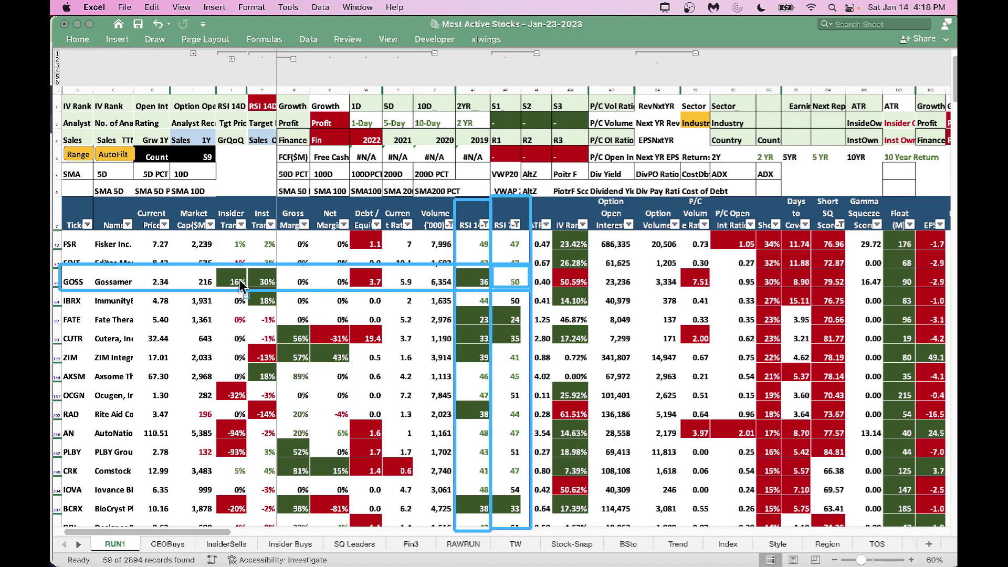
{"action": "mouse_move", "coordinate": [214, 263]}
{"action": "left_mouse_down"}
{"action": "mouse_move", "coordinate": [224, 297]}
{"action": "mouse_move", "coordinate": [280, 295]}
{"action": "left_mouse_up"}
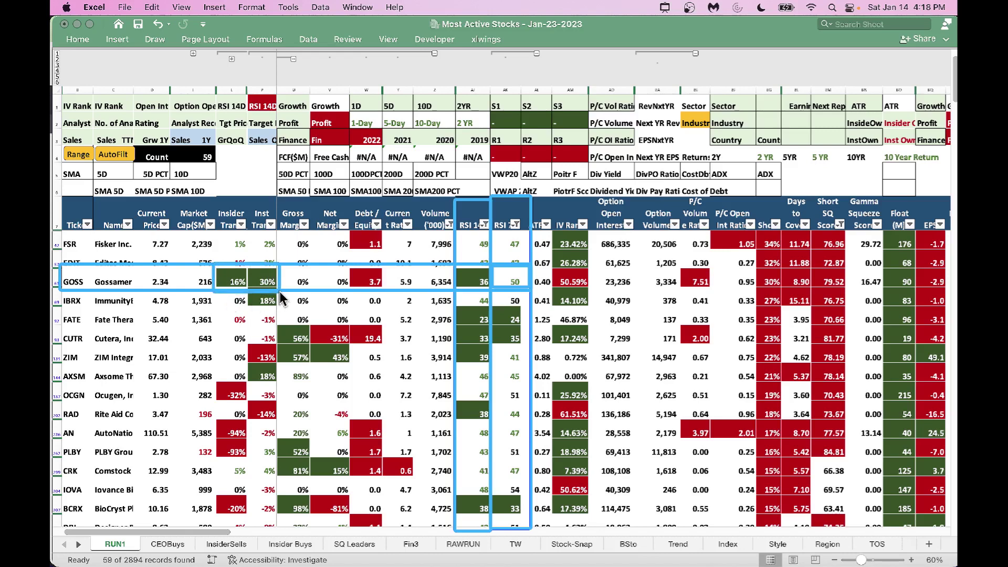
{"action": "key", "text": "Escape"}
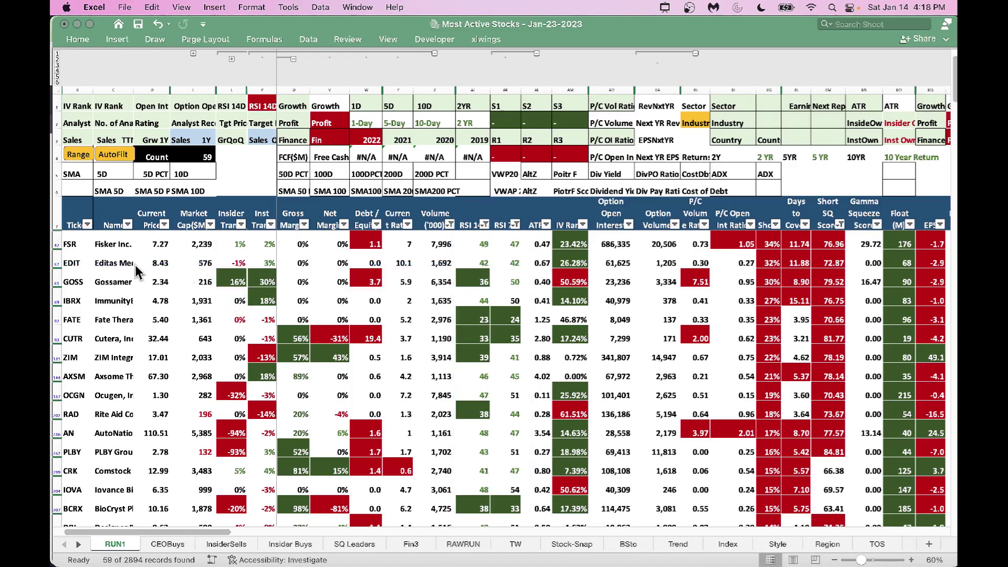
Step: Select the GOSS ticker and examine its number of analysts and analyst rating in the summary rows
{"action": "left_click", "coordinate": [75, 286]}
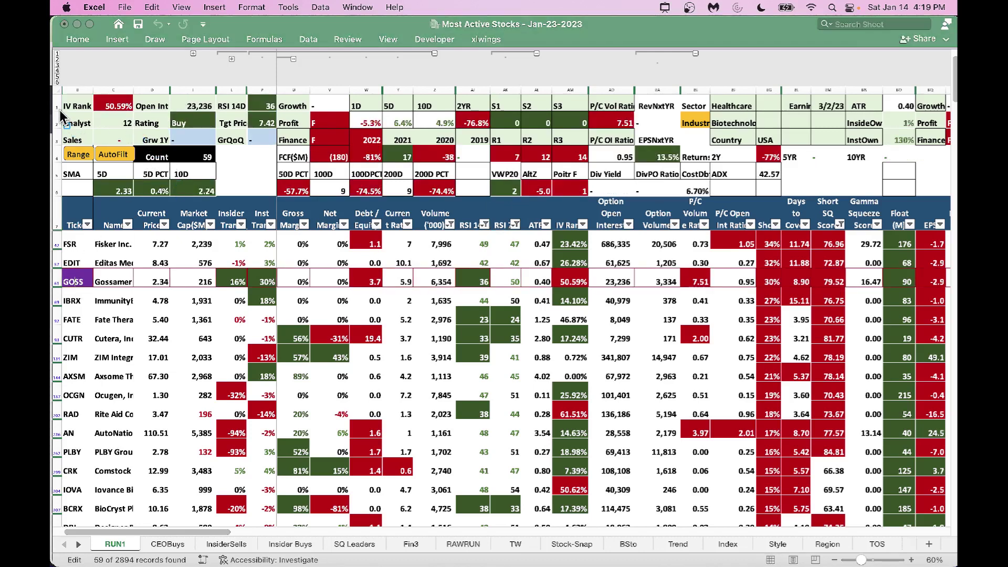
{"action": "left_click_drag", "start_coordinate": [60, 112], "coordinate": [211, 130]}
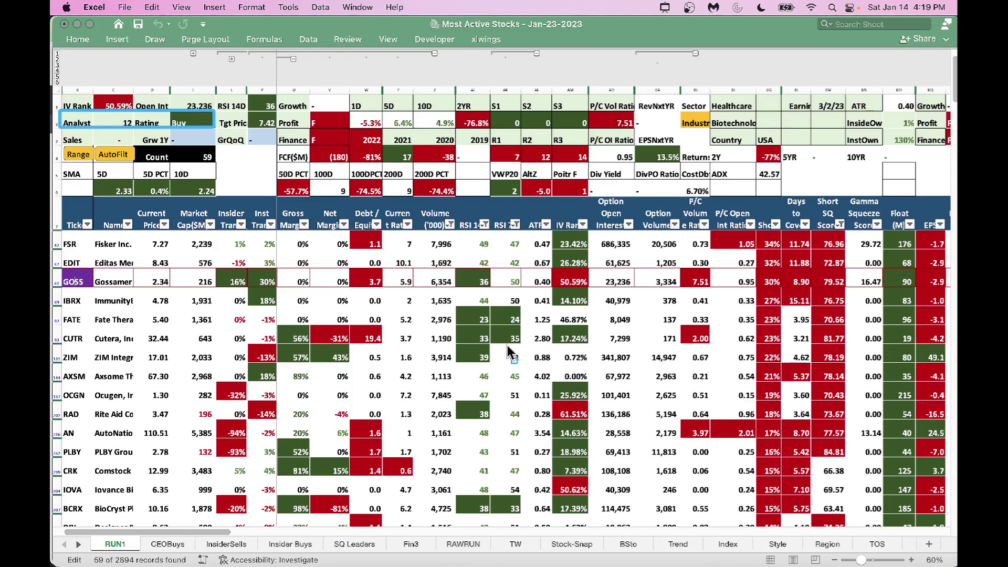
{"action": "key", "text": "Escape"}
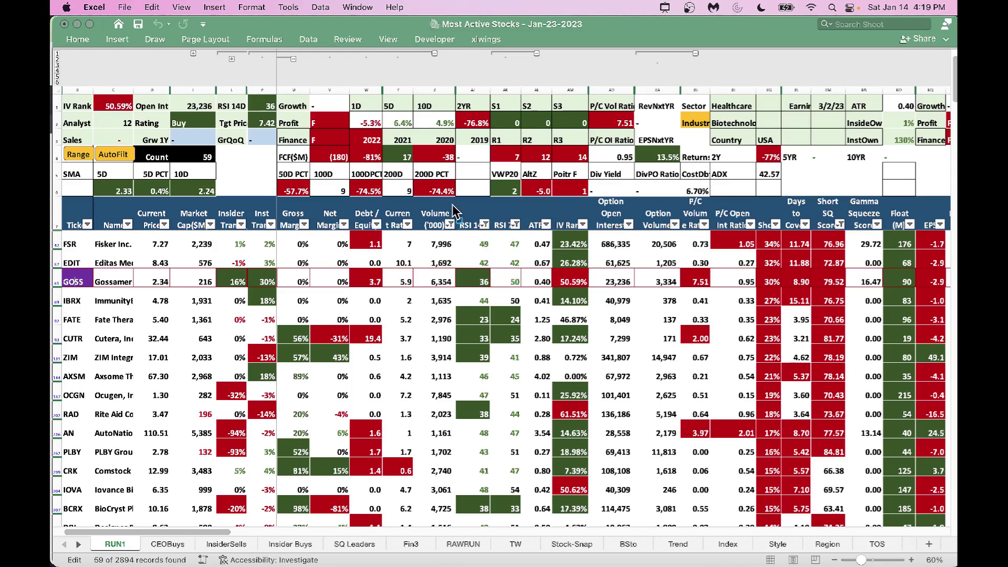
Step: Filter the RSI 7D column to values between 50 and 55
{"action": "mouse_move", "coordinate": [452, 200]}
{"action": "left_mouse_down"}
{"action": "mouse_move", "coordinate": [470, 247]}
{"action": "mouse_move", "coordinate": [490, 233]}
{"action": "left_mouse_up"}
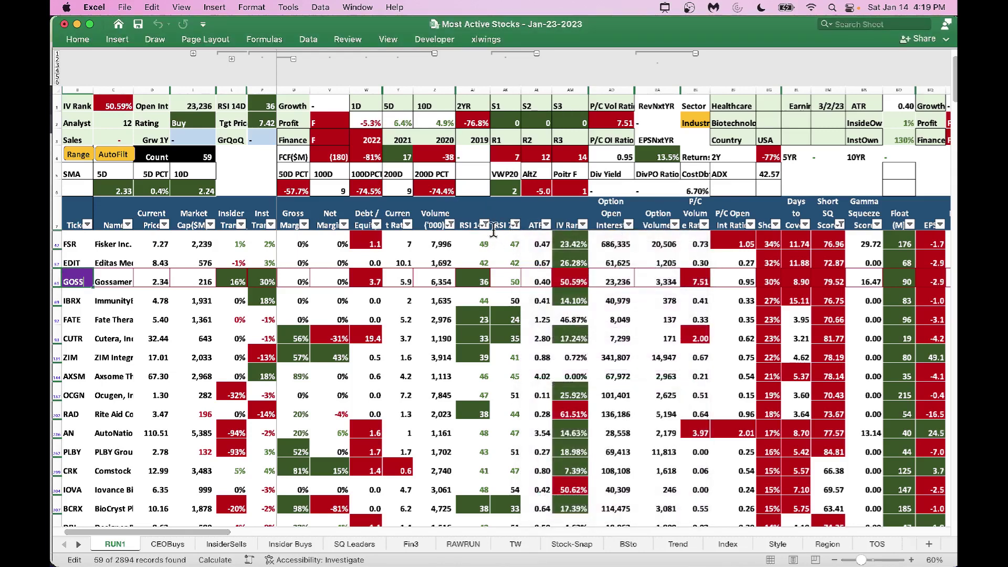
{"action": "left_click", "coordinate": [516, 225]}
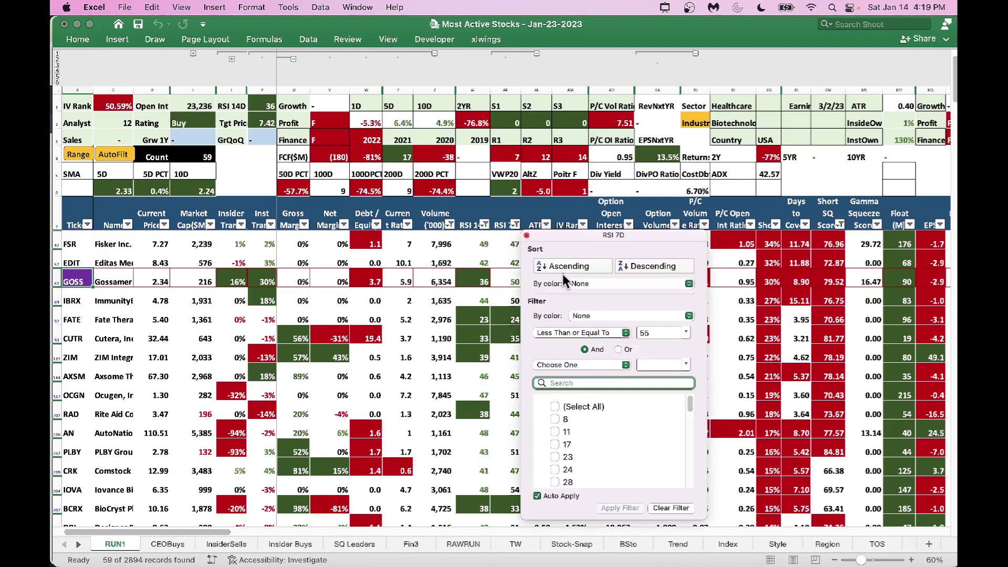
{"action": "left_click", "coordinate": [625, 334]}
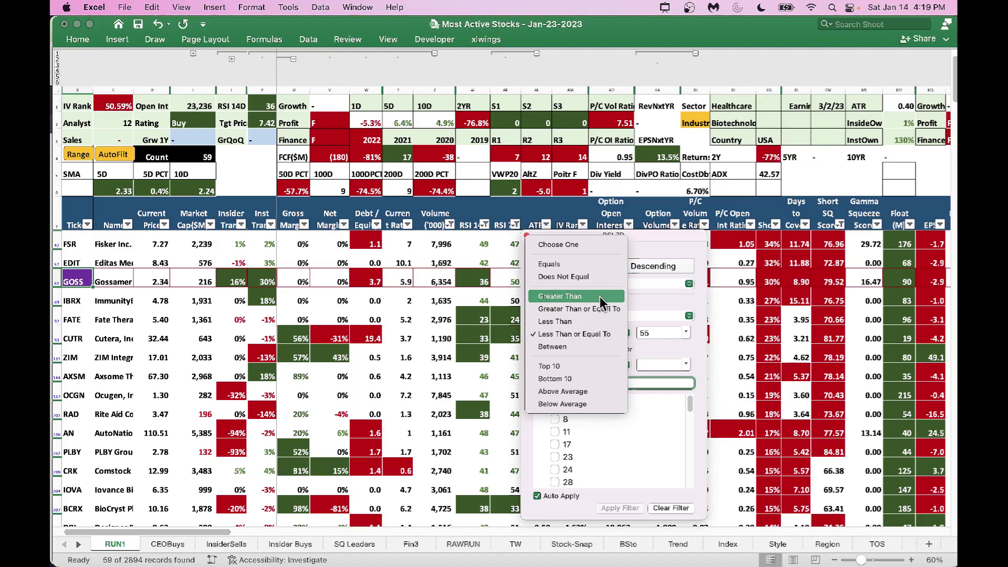
{"action": "left_click", "coordinate": [571, 348]}
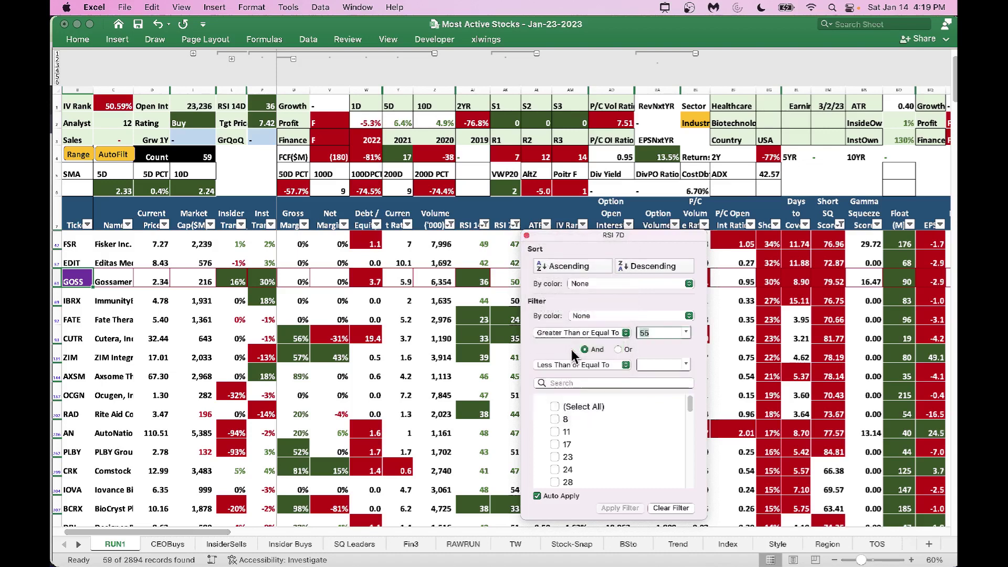
{"action": "left_click", "coordinate": [654, 333]}
{"action": "key", "text": "BackSpace"}
{"action": "type", "text": "0"}
{"action": "left_click", "coordinate": [646, 366]}
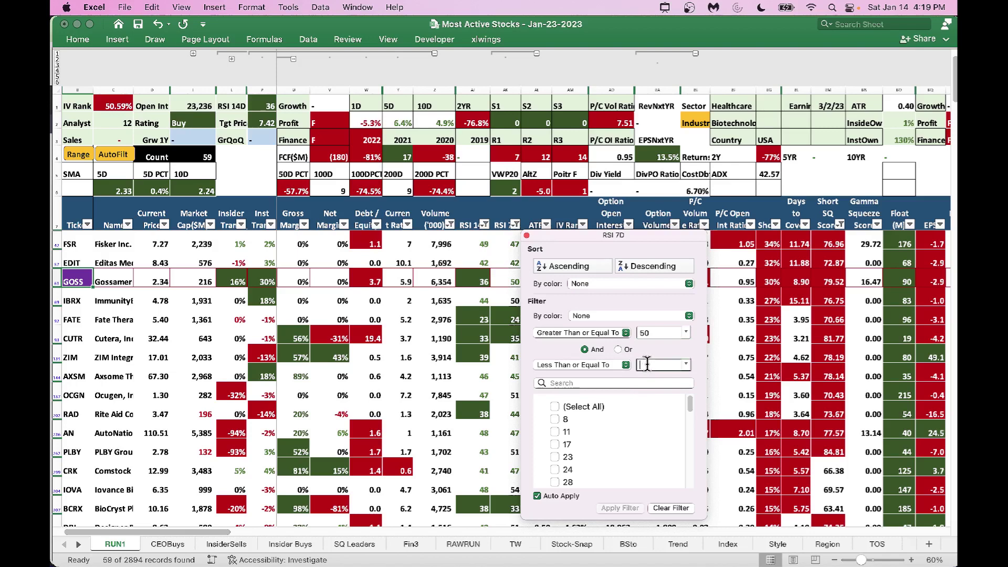
{"action": "type", "text": "55"}
{"action": "left_click", "coordinate": [732, 370]}
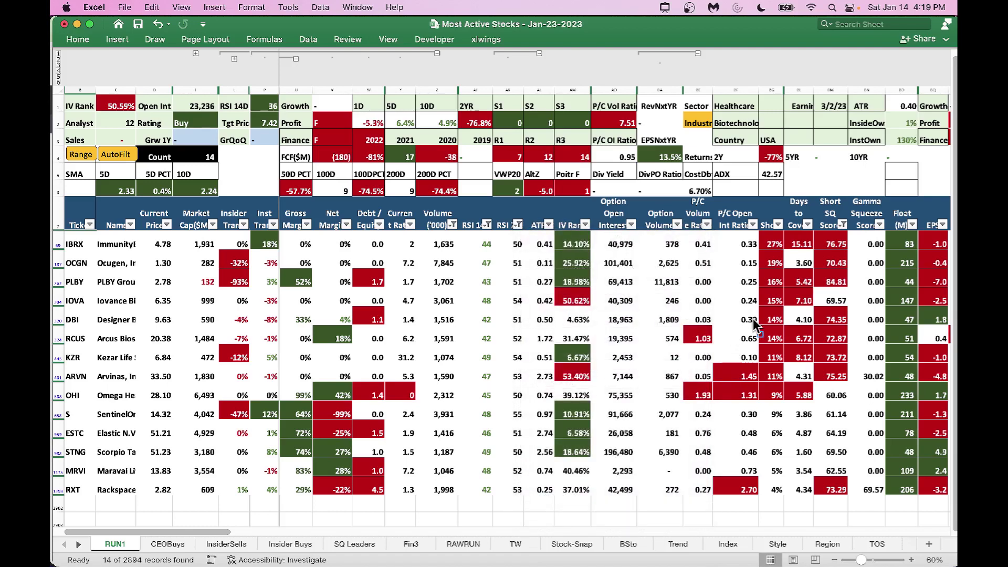
Step: Review the filtered tickers' RSI 14D, RSI 7D and short percentage values, along with their 1-day and 5-day performance
{"action": "mouse_move", "coordinate": [460, 201]}
{"action": "left_mouse_down"}
{"action": "mouse_move", "coordinate": [491, 379]}
{"action": "mouse_move", "coordinate": [497, 498]}
{"action": "left_mouse_up"}
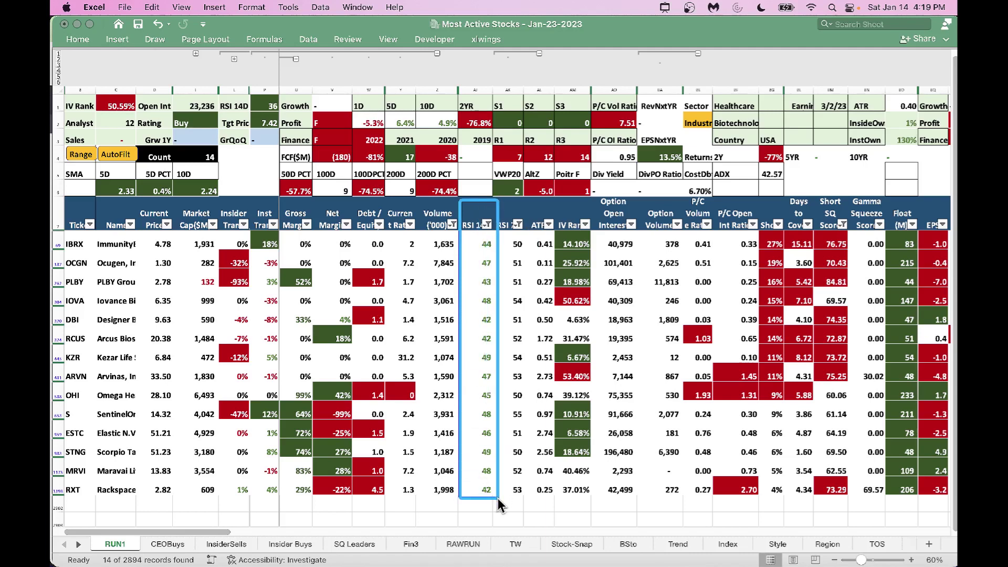
{"action": "left_click_drag", "start_coordinate": [499, 503], "coordinate": [530, 497]}
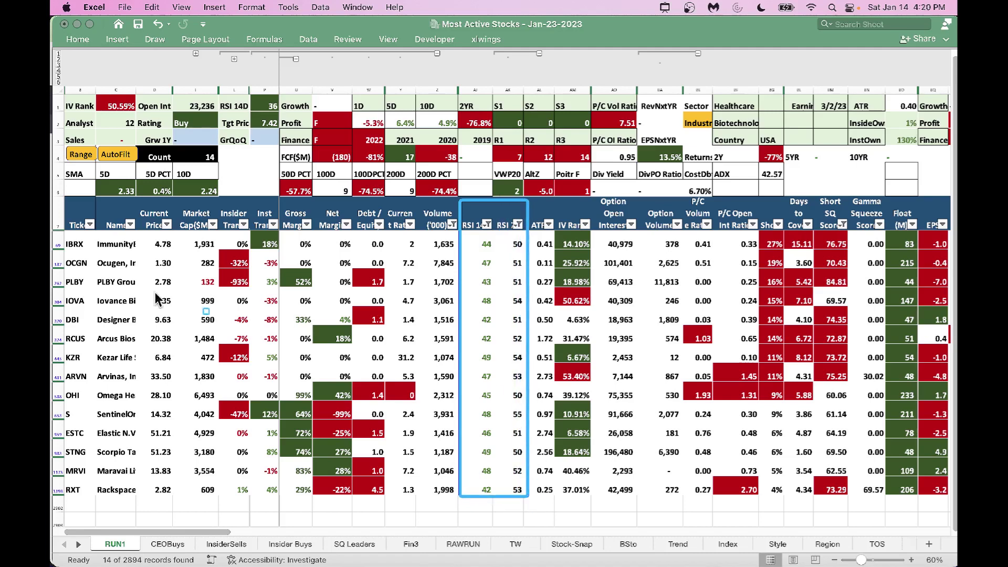
{"action": "mouse_move", "coordinate": [64, 197]}
{"action": "left_mouse_down"}
{"action": "mouse_move", "coordinate": [93, 367]}
{"action": "mouse_move", "coordinate": [93, 498]}
{"action": "left_mouse_up"}
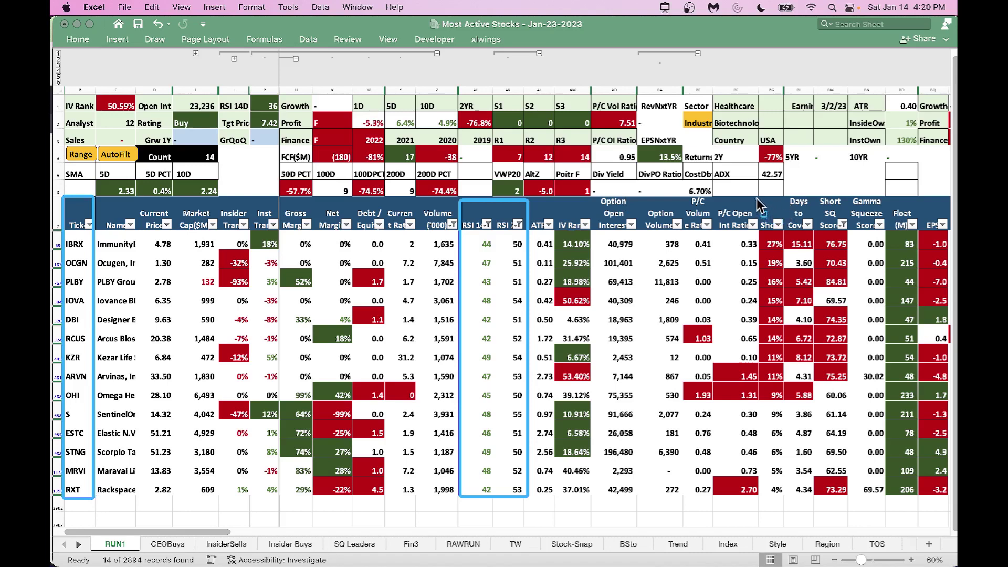
{"action": "mouse_move", "coordinate": [755, 199]}
{"action": "left_mouse_down"}
{"action": "mouse_move", "coordinate": [781, 290]}
{"action": "mouse_move", "coordinate": [786, 404]}
{"action": "left_mouse_up"}
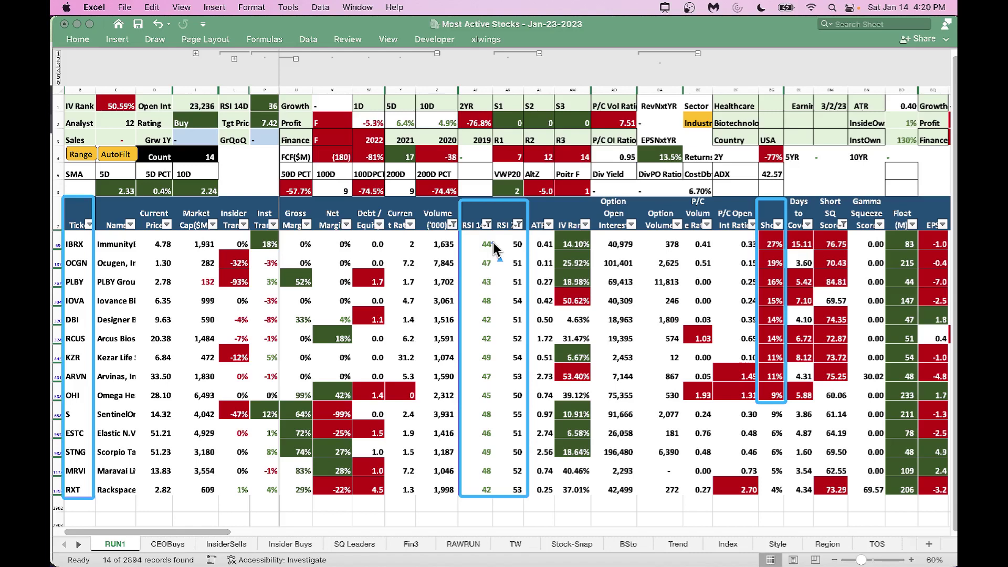
{"action": "left_click_drag", "start_coordinate": [494, 247], "coordinate": [512, 246]}
{"action": "scroll", "coordinate": [641, 388], "scroll_direction": "right", "scroll_amount": 5}
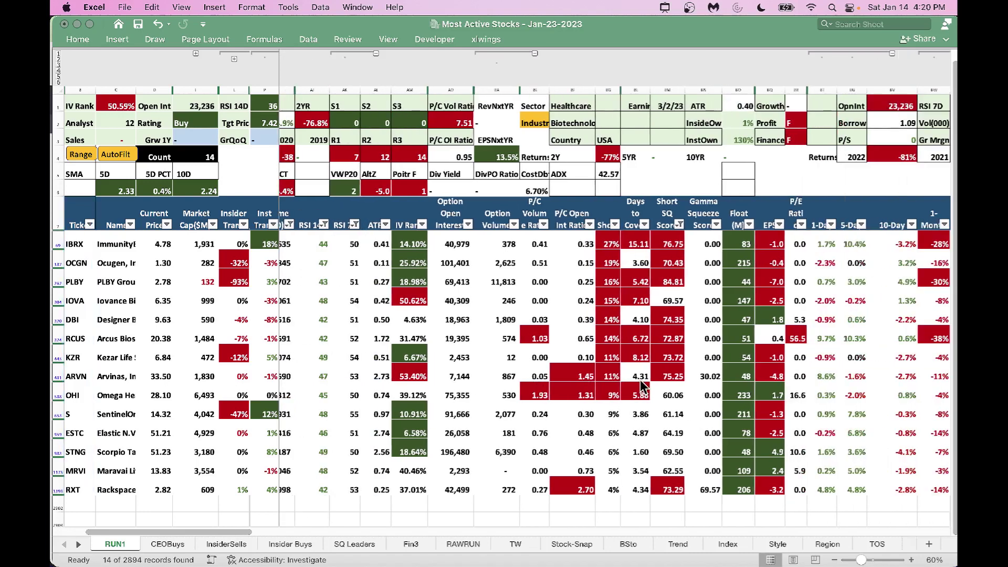
{"action": "scroll", "coordinate": [641, 387], "scroll_direction": "right", "scroll_amount": 3}
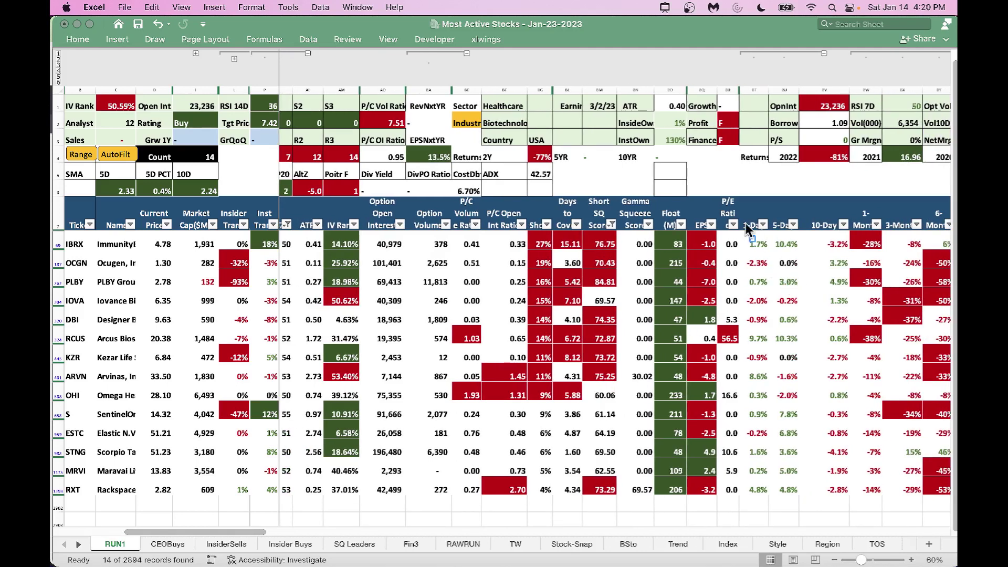
{"action": "mouse_move", "coordinate": [745, 244]}
{"action": "left_mouse_down"}
{"action": "mouse_move", "coordinate": [810, 314]}
{"action": "mouse_move", "coordinate": [815, 502]}
{"action": "left_mouse_up"}
{"action": "scroll", "coordinate": [680, 396], "scroll_direction": "left", "scroll_amount": 5}
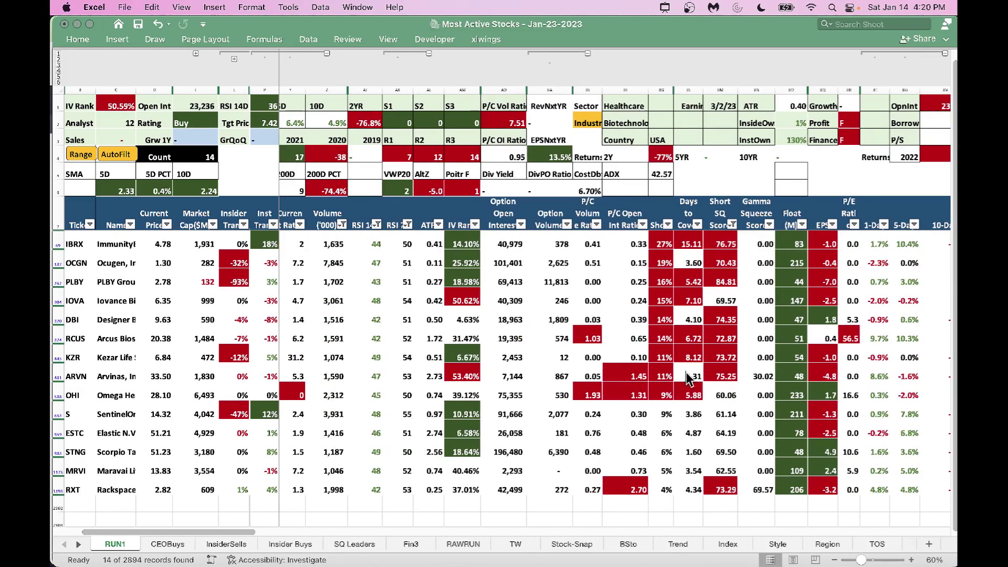
Step: Remove the RSI 7D filter by selecting all of its values
{"action": "left_click", "coordinate": [407, 224]}
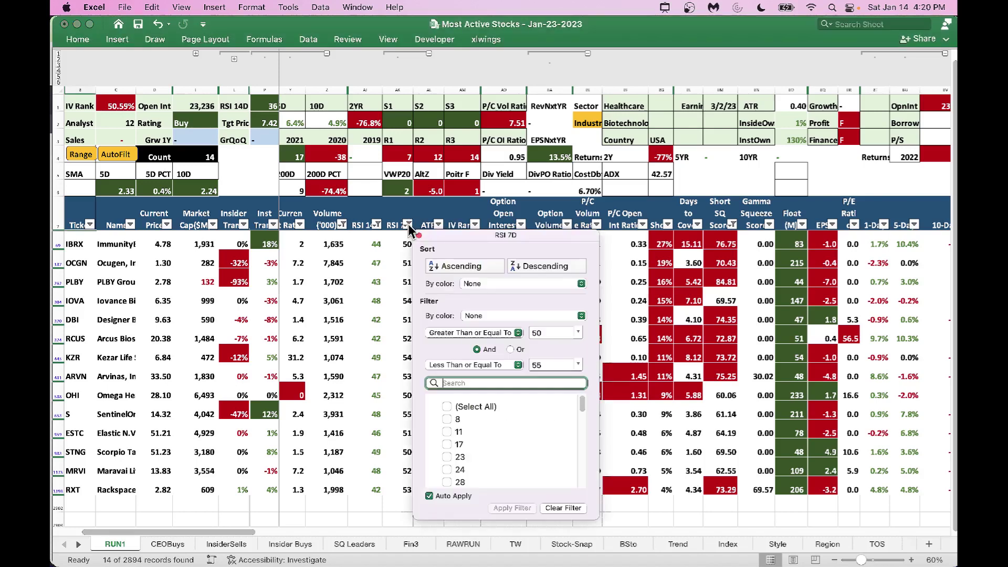
{"action": "left_click", "coordinate": [447, 405]}
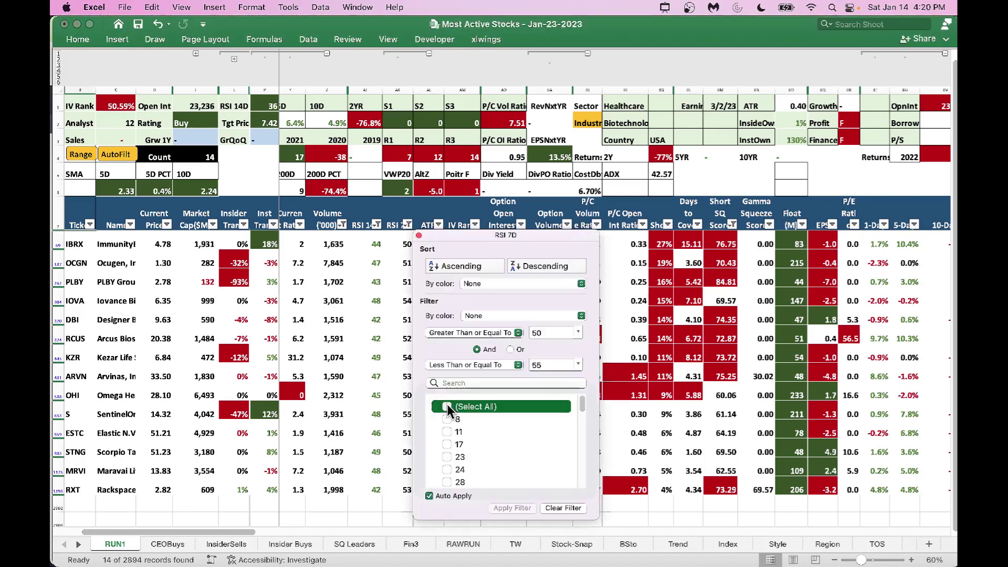
{"action": "left_click", "coordinate": [633, 406]}
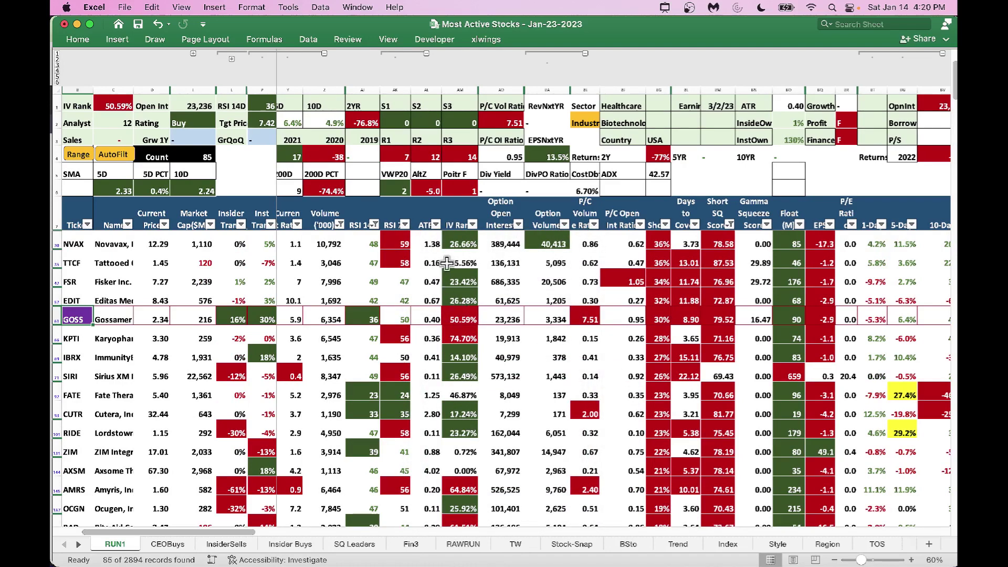
Step: Widen the RSI 14D filter to values less than or equal to 55
{"action": "left_click", "coordinate": [374, 225]}
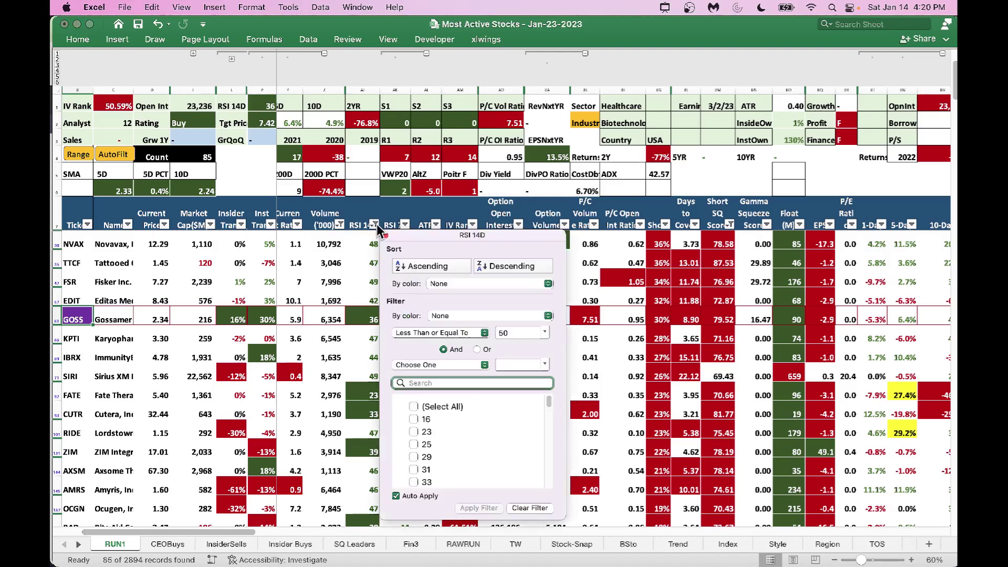
{"action": "left_click", "coordinate": [517, 333]}
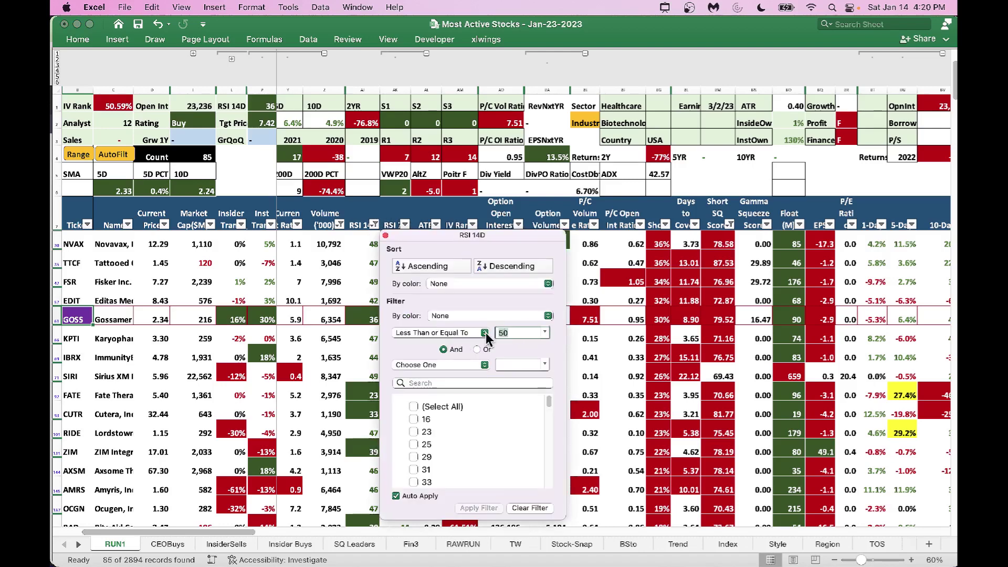
{"action": "type", "text": "55"}
{"action": "key", "text": "Return"}
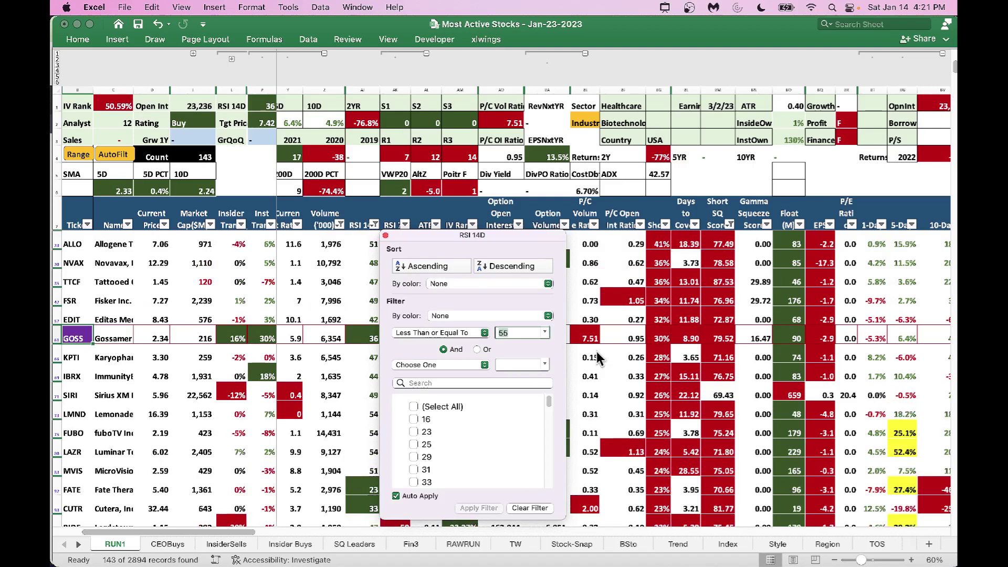
{"action": "left_click", "coordinate": [597, 356]}
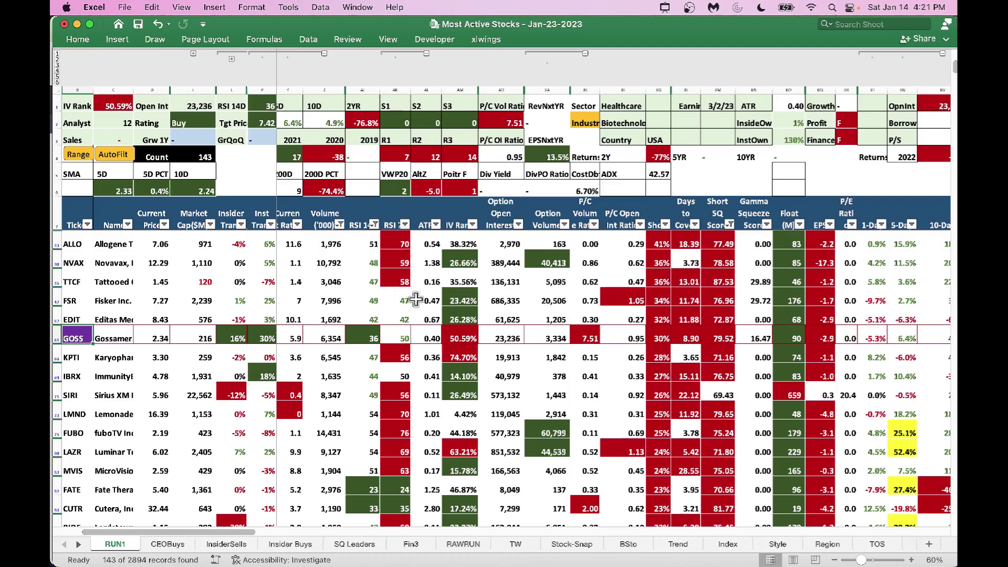
Step: Filter the IV Rank column to values less than or equal to 40%
{"action": "scroll", "coordinate": [414, 298], "scroll_direction": "left", "scroll_amount": 5}
{"action": "scroll", "coordinate": [416, 299], "scroll_direction": "left", "scroll_amount": 5}
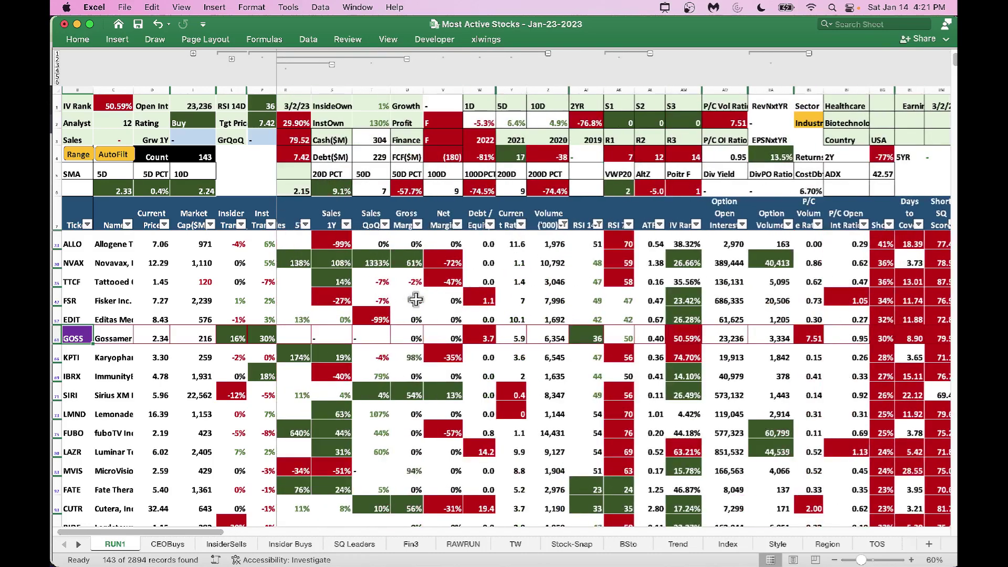
{"action": "scroll", "coordinate": [583, 304], "scroll_direction": "right", "scroll_amount": 2}
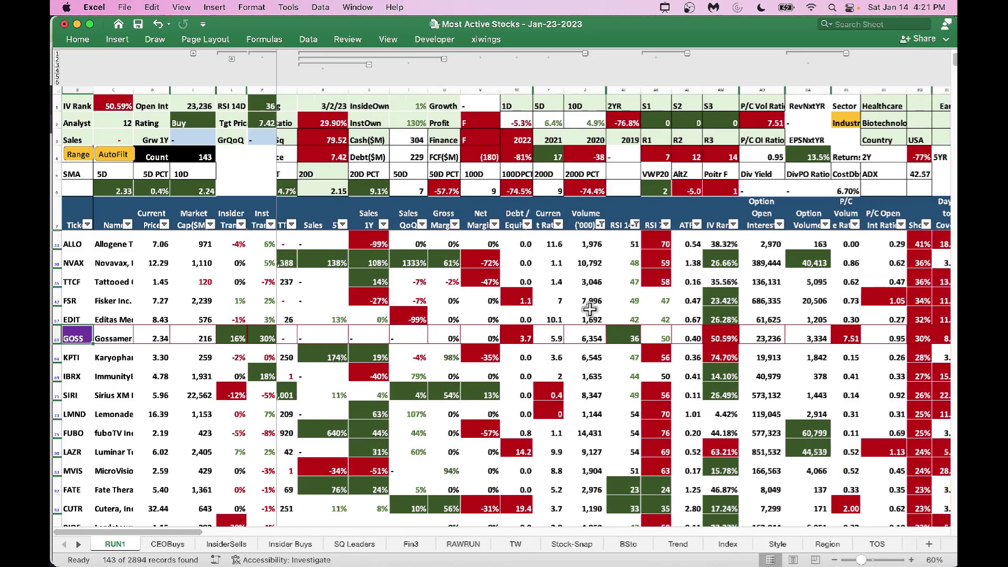
{"action": "left_click", "coordinate": [692, 224]}
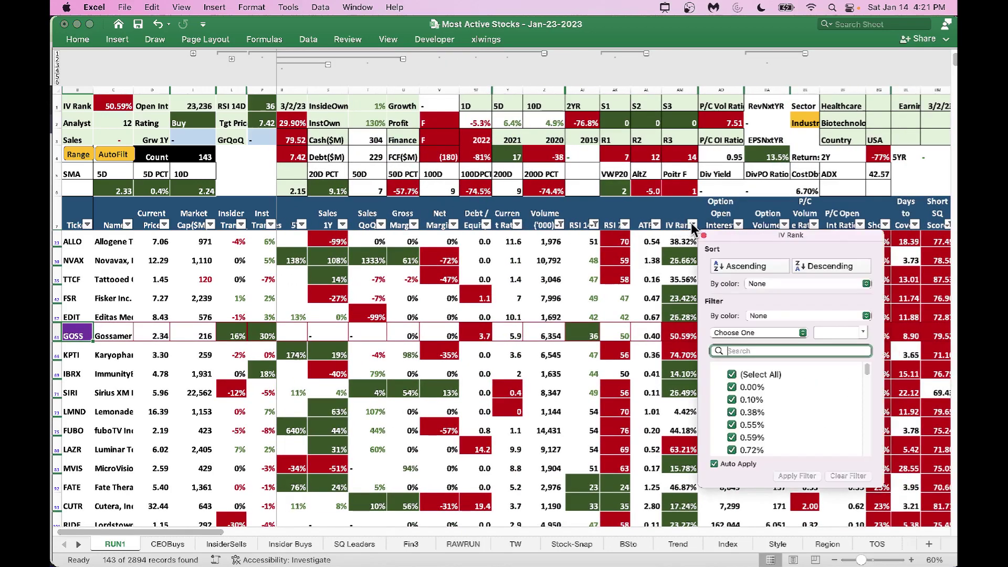
{"action": "left_click", "coordinate": [800, 333]}
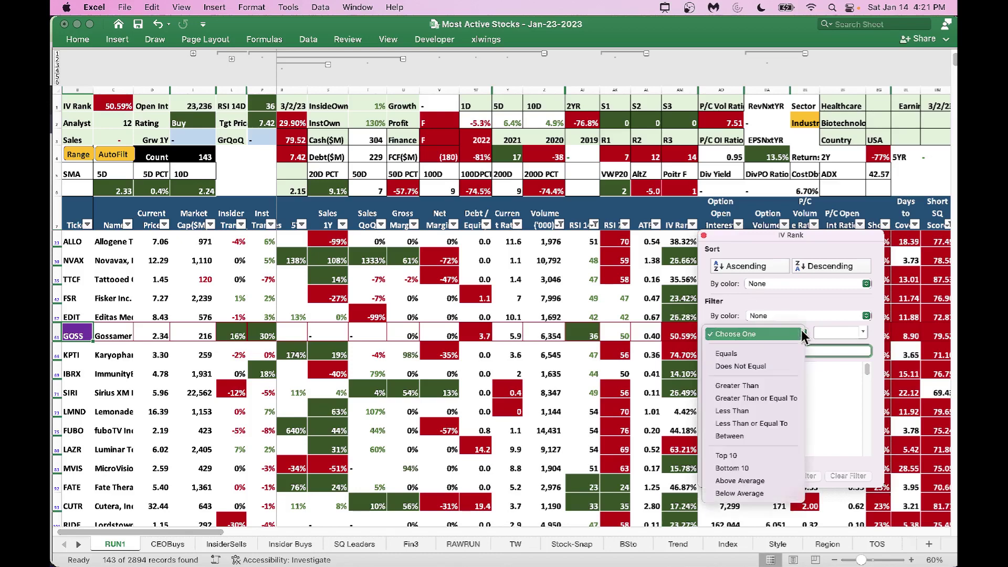
{"action": "left_click", "coordinate": [757, 423]}
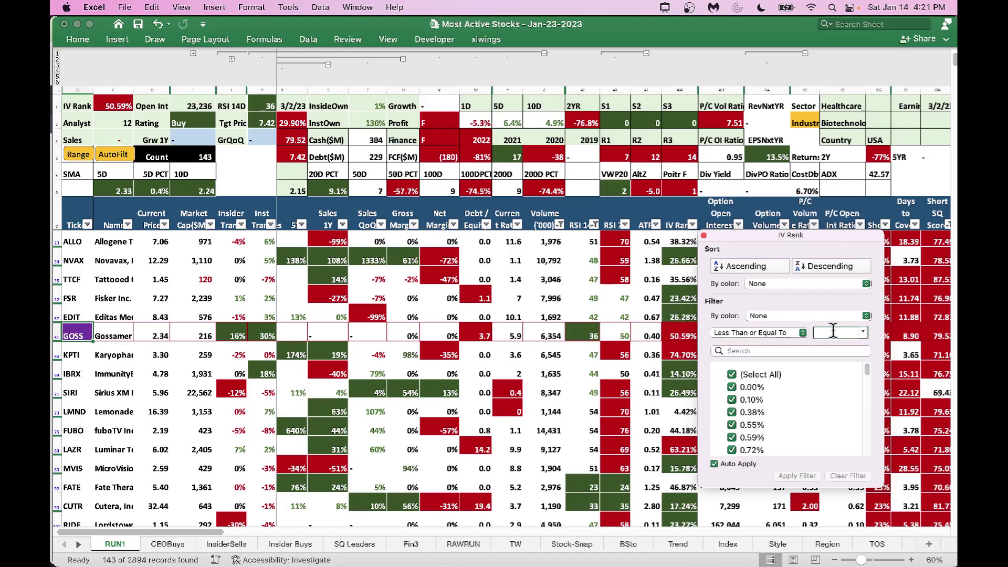
{"action": "type", "text": "40"}
{"action": "key", "text": "Return"}
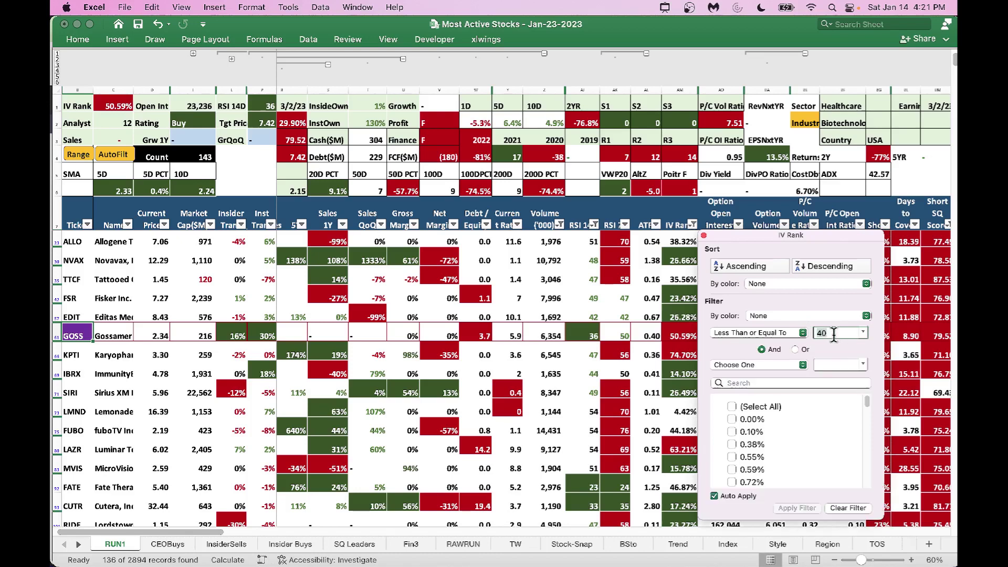
{"action": "left_click", "coordinate": [833, 334]}
{"action": "type", "text": "%"}
{"action": "key", "text": "Return"}
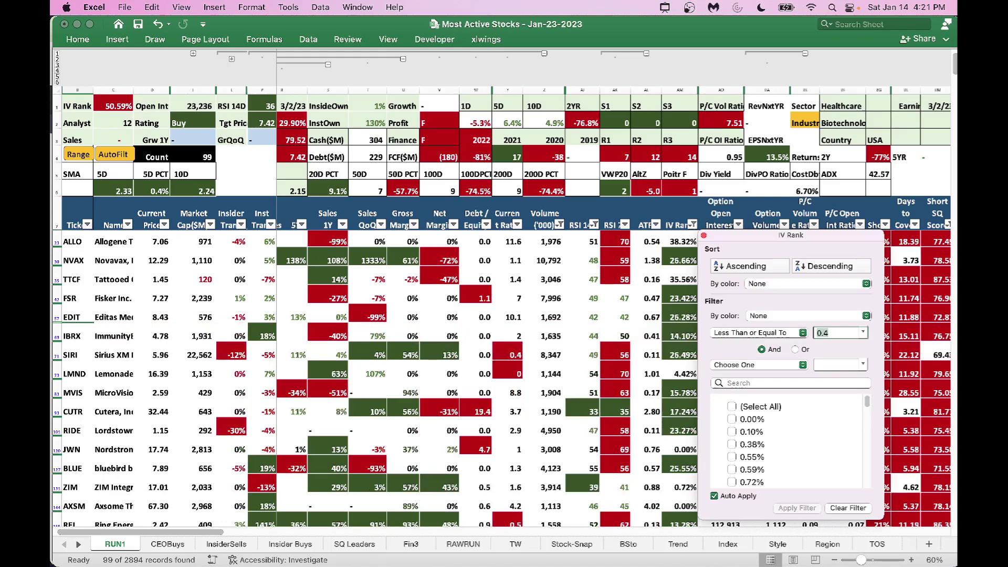
{"action": "left_click", "coordinate": [649, 338]}
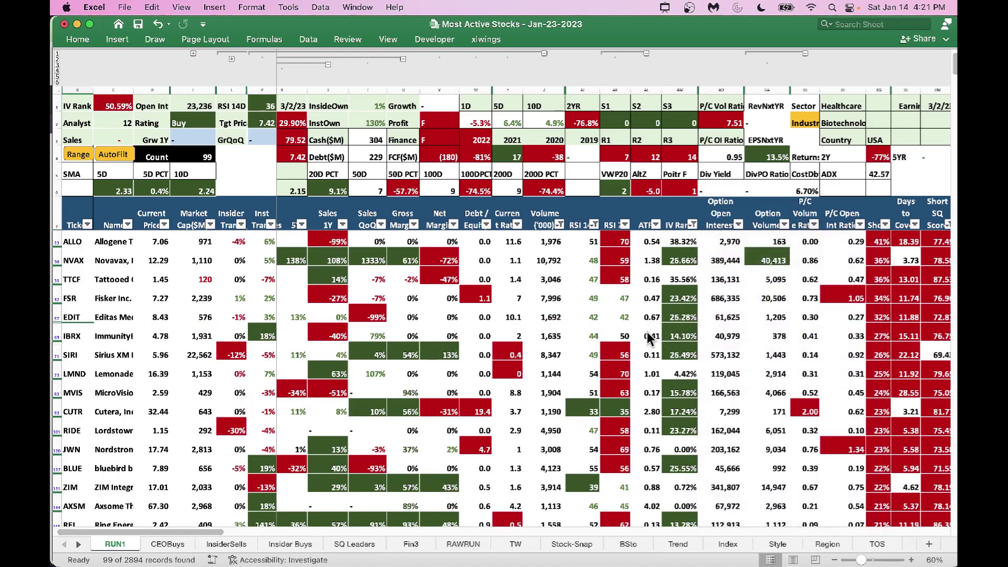
{"action": "scroll", "coordinate": [649, 339], "scroll_direction": "right", "scroll_amount": 1}
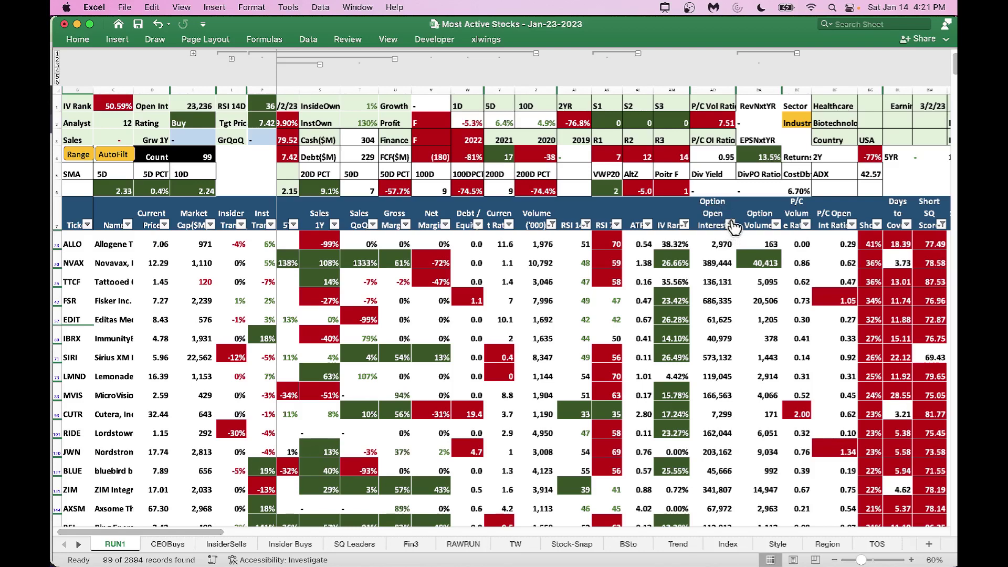
{"action": "mouse_move", "coordinate": [59, 226]}
{"action": "left_mouse_down"}
{"action": "mouse_move", "coordinate": [69, 264]}
{"action": "mouse_move", "coordinate": [106, 255]}
{"action": "mouse_move", "coordinate": [95, 253]}
{"action": "left_mouse_up"}
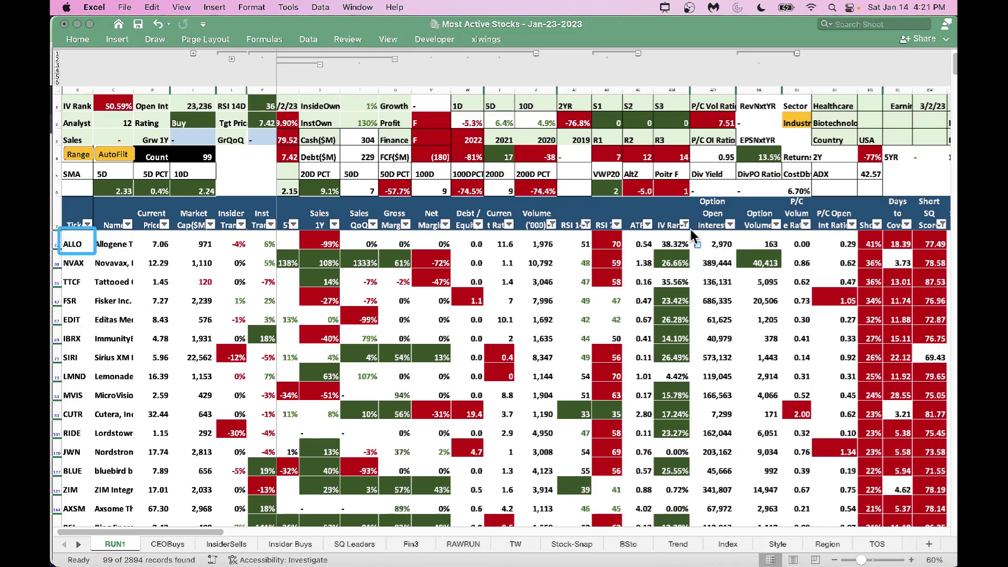
{"action": "mouse_move", "coordinate": [691, 228]}
{"action": "left_mouse_down"}
{"action": "mouse_move", "coordinate": [697, 253]}
{"action": "mouse_move", "coordinate": [738, 257]}
{"action": "left_mouse_up"}
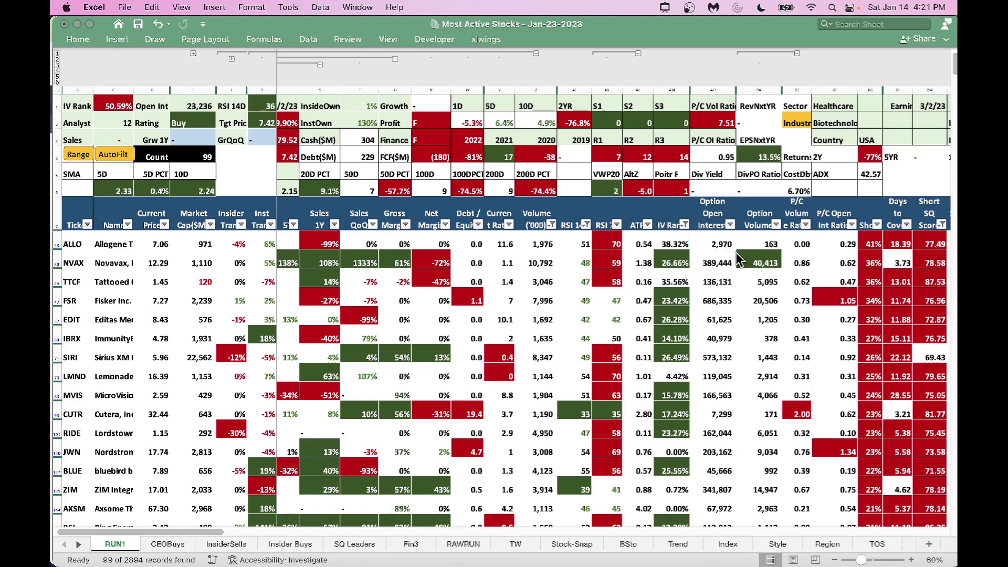
{"action": "left_click", "coordinate": [730, 222]}
{"action": "double_click", "coordinate": [733, 222]}
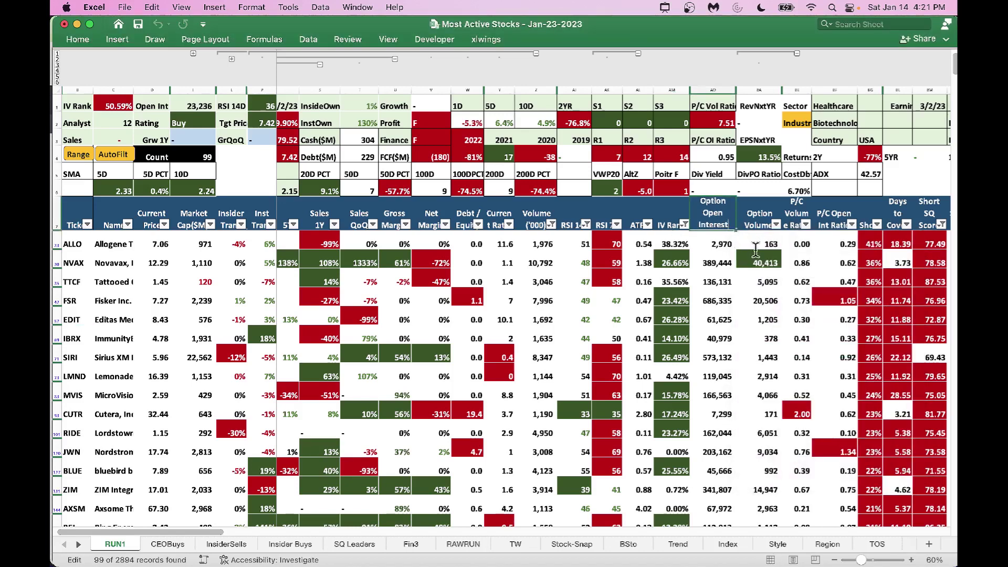
{"action": "left_click", "coordinate": [727, 265]}
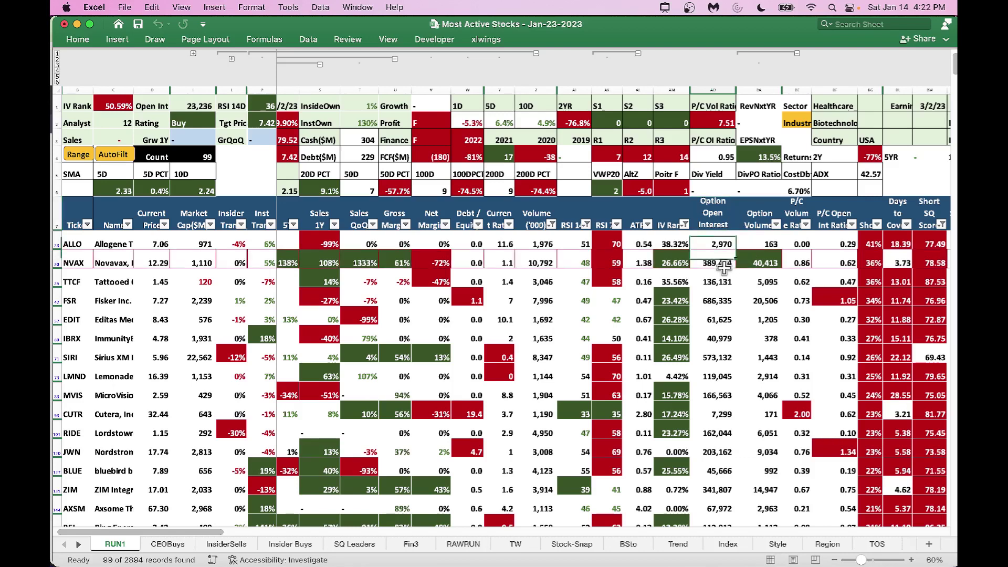
Step: Filter the Option Open Interest column to values greater than or equal to 500000
{"action": "left_click", "coordinate": [730, 225]}
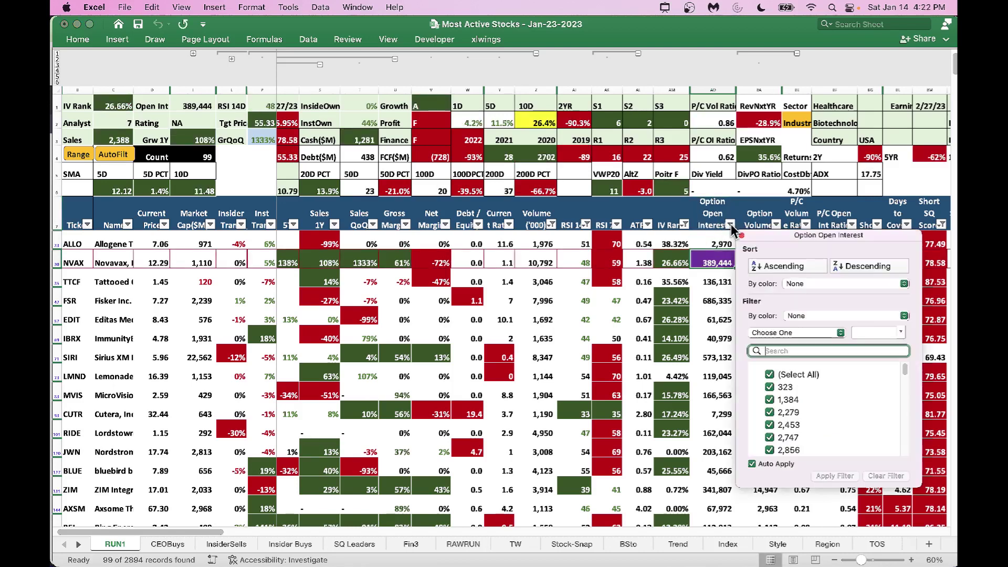
{"action": "left_click", "coordinate": [840, 333]}
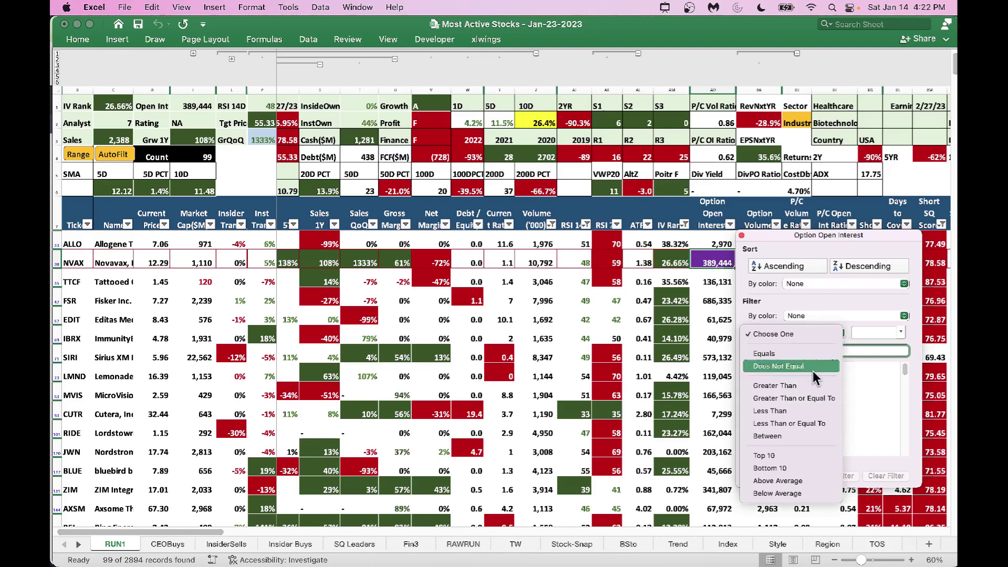
{"action": "left_click", "coordinate": [799, 397]}
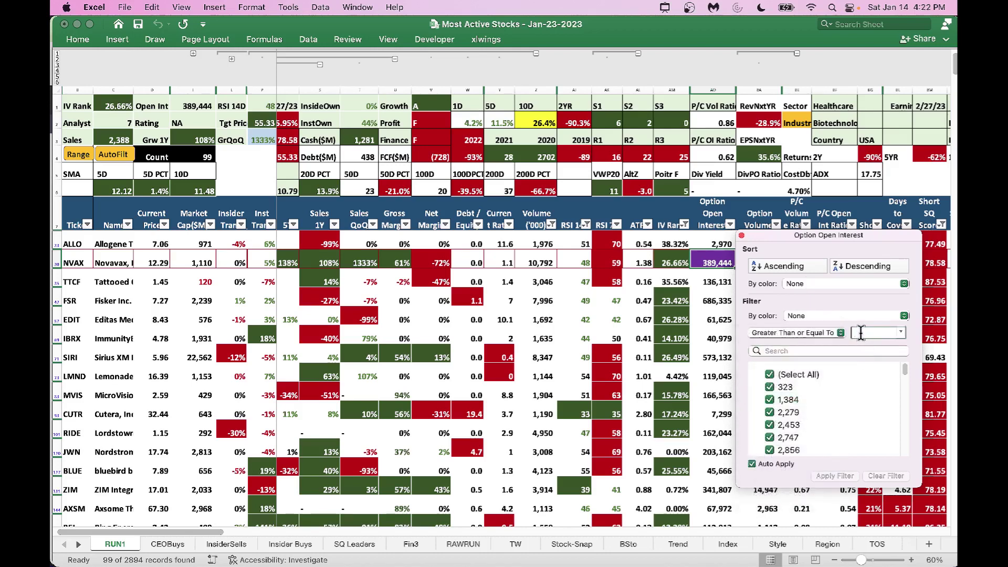
{"action": "type", "text": "5000"}
{"action": "key", "text": "Return"}
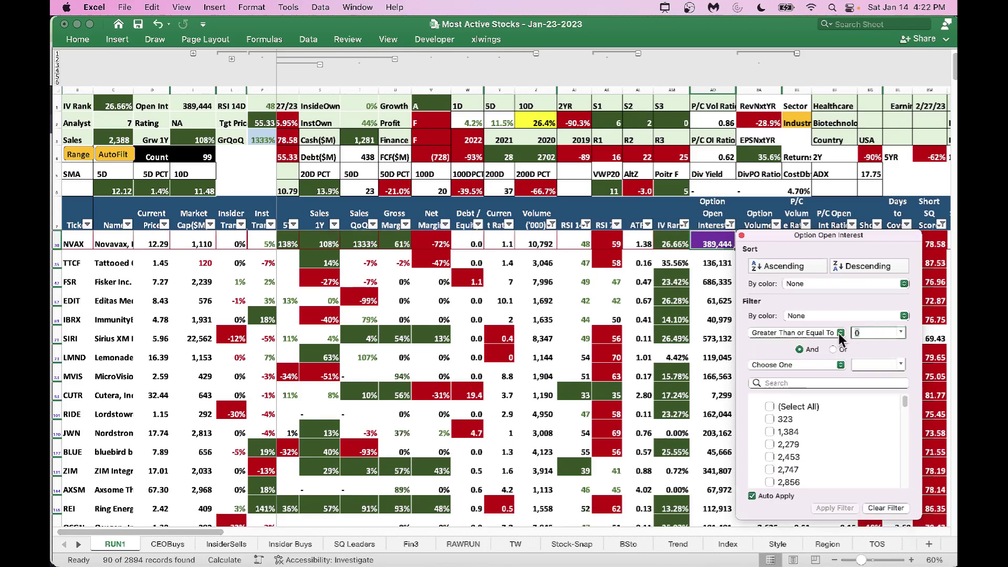
{"action": "type", "text": "500000"}
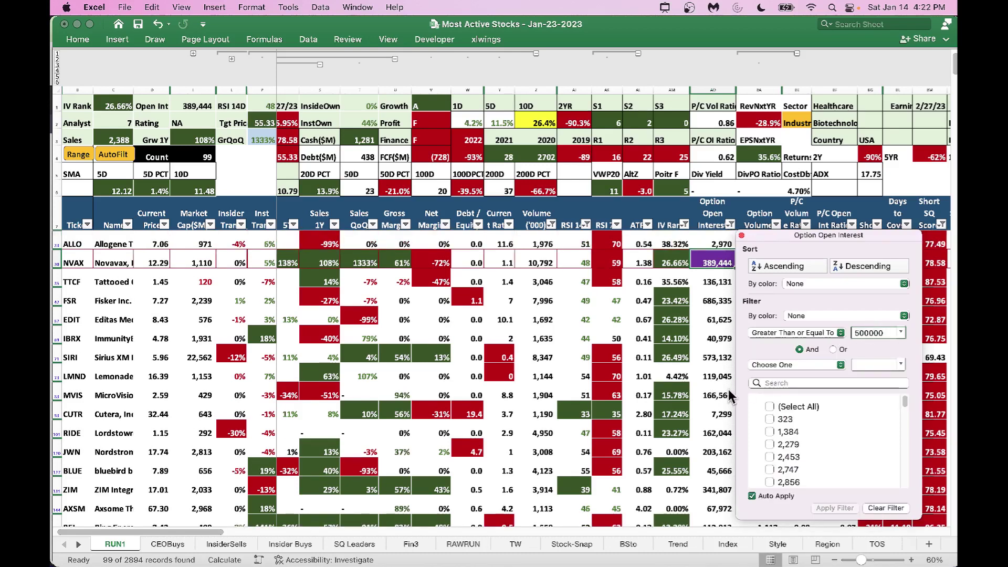
{"action": "left_click", "coordinate": [702, 403]}
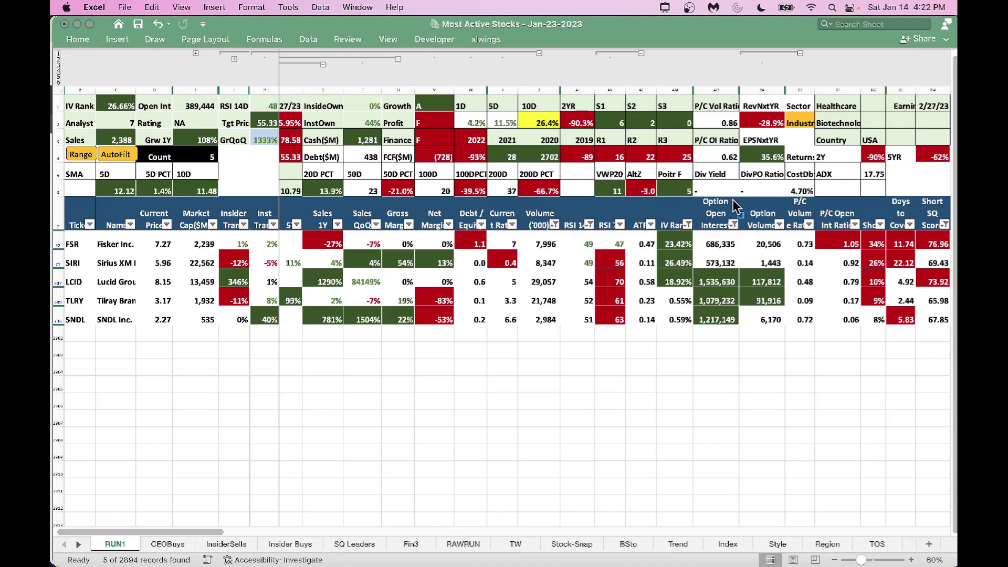
Step: Review the filtered tickers' Option Open Interest, IV Rank and recent performance, and select the LCID row to inspect its details
{"action": "mouse_move", "coordinate": [693, 195]}
{"action": "left_mouse_down"}
{"action": "mouse_move", "coordinate": [705, 266]}
{"action": "mouse_move", "coordinate": [740, 336]}
{"action": "left_mouse_up"}
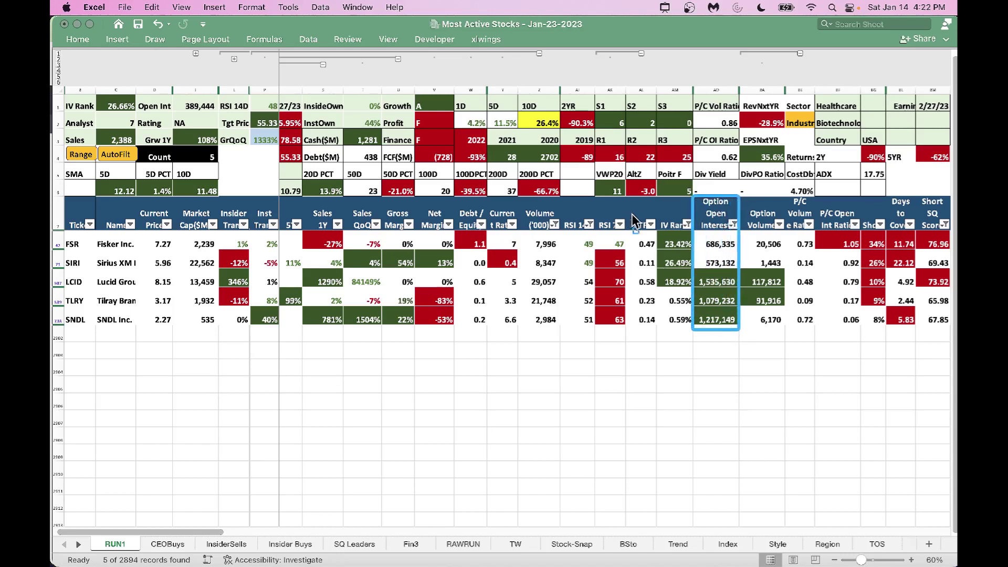
{"action": "left_click_drag", "start_coordinate": [654, 200], "coordinate": [693, 336]}
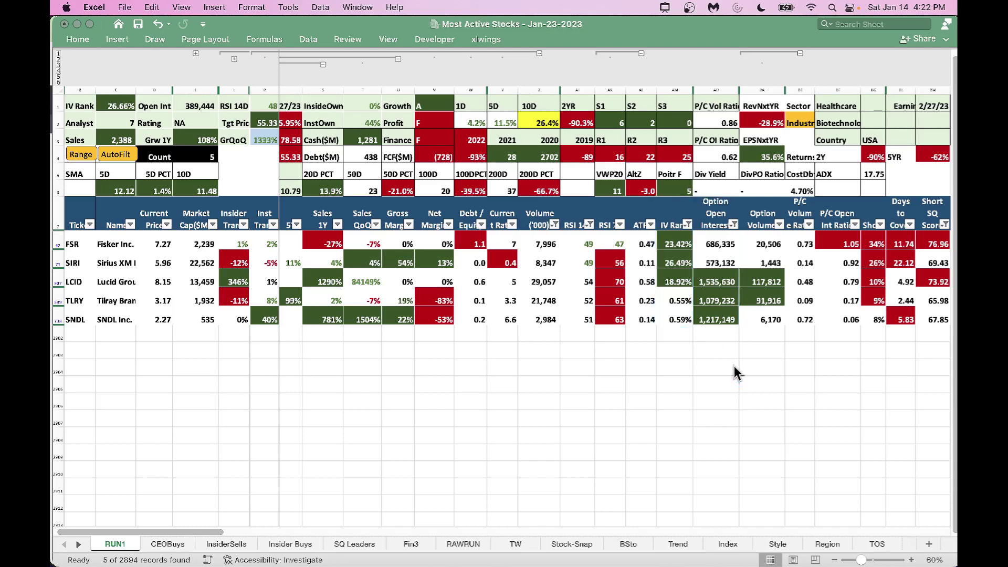
{"action": "scroll", "coordinate": [734, 368], "scroll_direction": "right", "scroll_amount": 8}
{"action": "scroll", "coordinate": [733, 365], "scroll_direction": "right", "scroll_amount": 1}
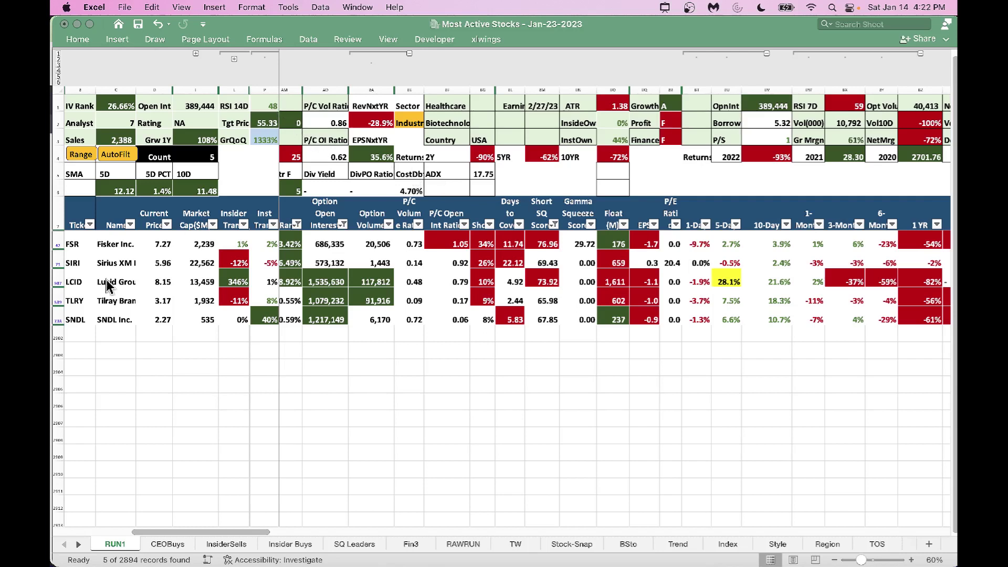
{"action": "left_click", "coordinate": [78, 277]}
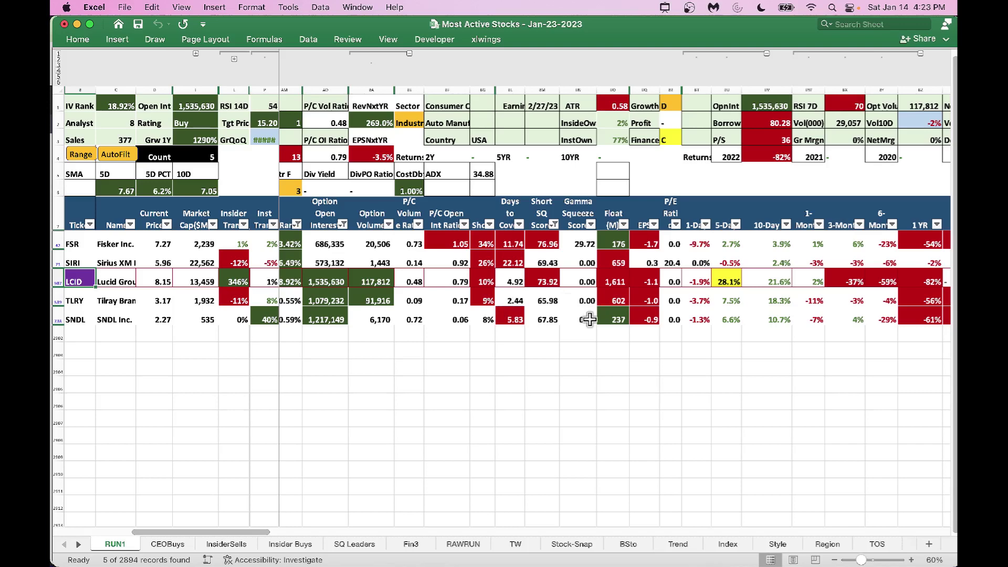
{"action": "scroll", "coordinate": [589, 319], "scroll_direction": "left", "scroll_amount": 5}
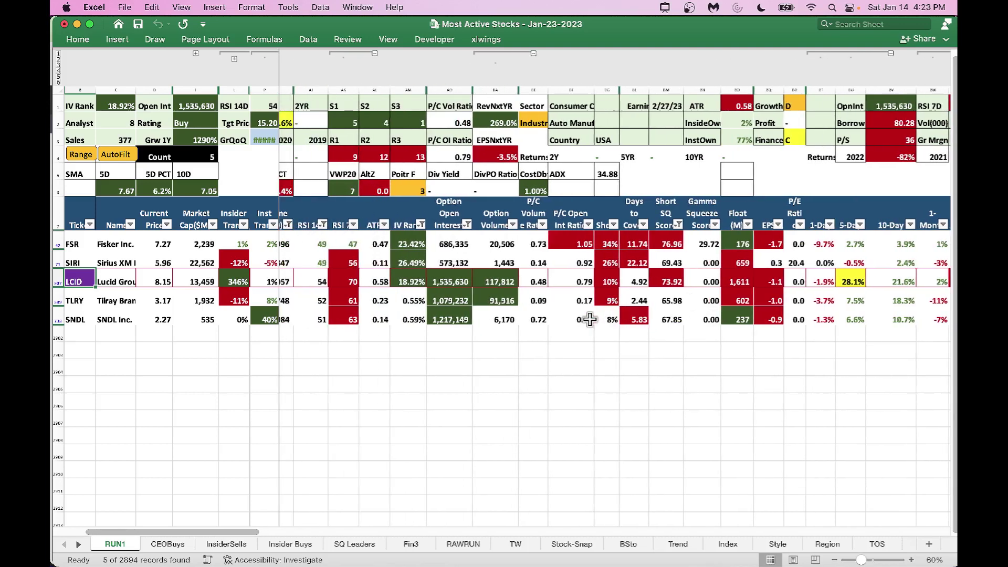
Step: Switch to the Finviz stock screener in Chrome and review the first page of stocks ordered by short interest share
{"action": "mouse_move", "coordinate": [451, 564]}
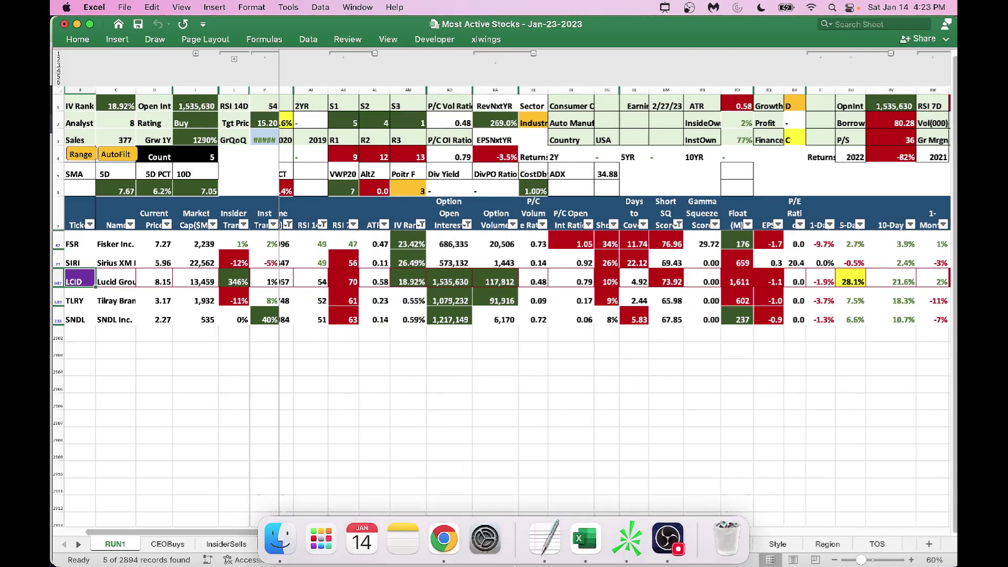
{"action": "left_click", "coordinate": [451, 533]}
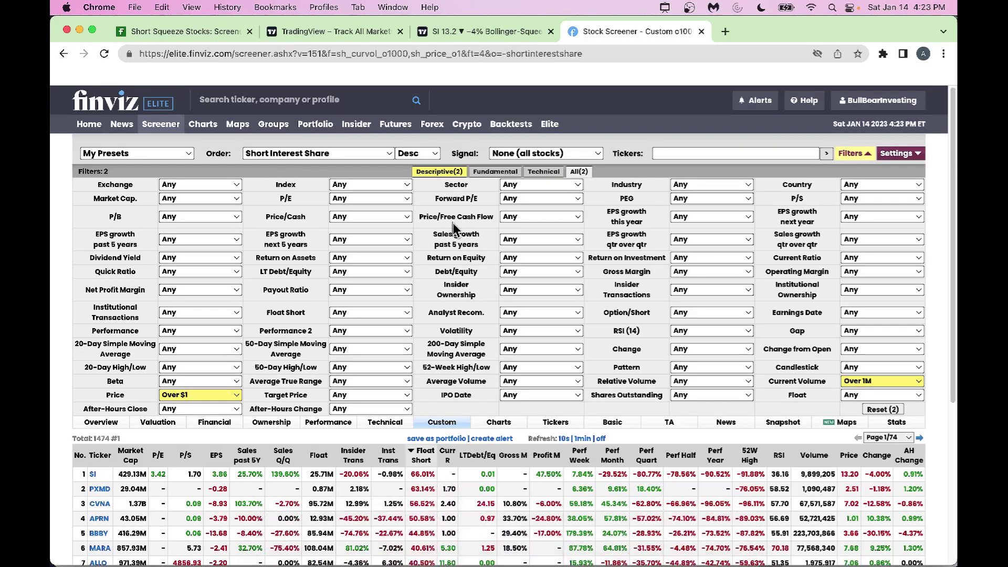
{"action": "scroll", "coordinate": [456, 213], "scroll_direction": "down", "scroll_amount": 4}
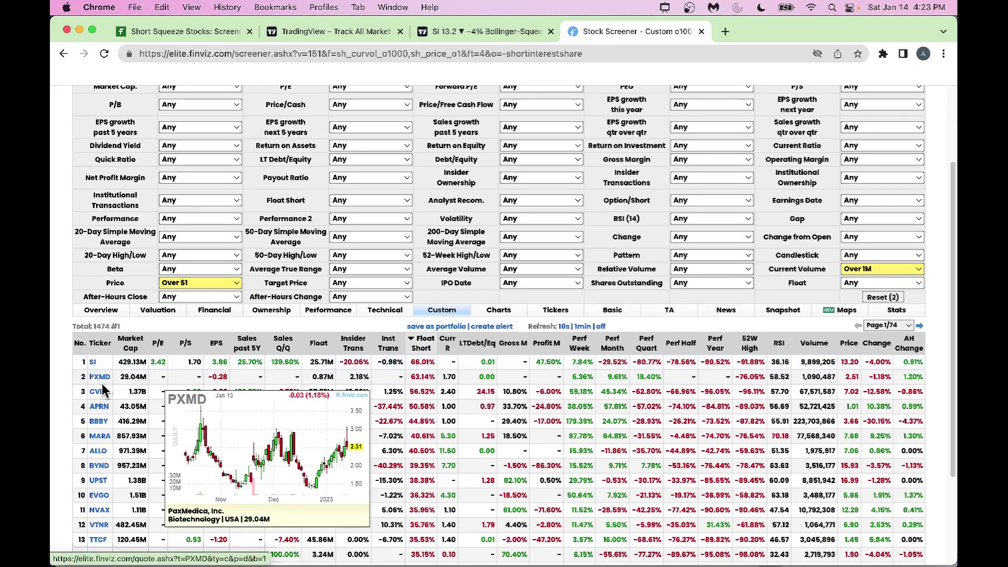
{"action": "mouse_move", "coordinate": [111, 511]}
{"action": "scroll", "coordinate": [173, 488], "scroll_direction": "down", "scroll_amount": 4}
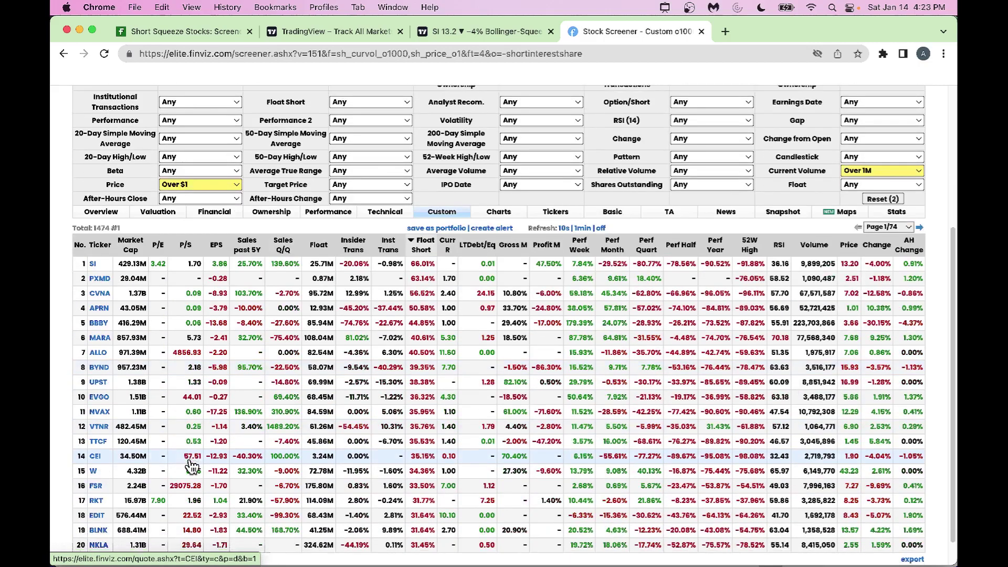
{"action": "scroll", "coordinate": [192, 466], "scroll_direction": "up", "scroll_amount": 1}
{"action": "scroll", "coordinate": [192, 466], "scroll_direction": "down", "scroll_amount": 2}
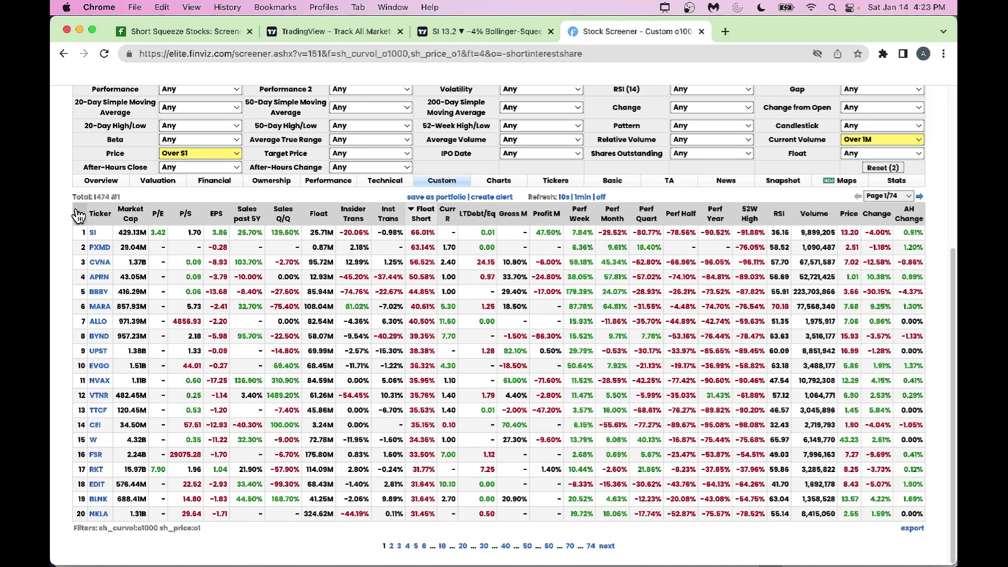
{"action": "left_click_drag", "start_coordinate": [76, 225], "coordinate": [919, 517]}
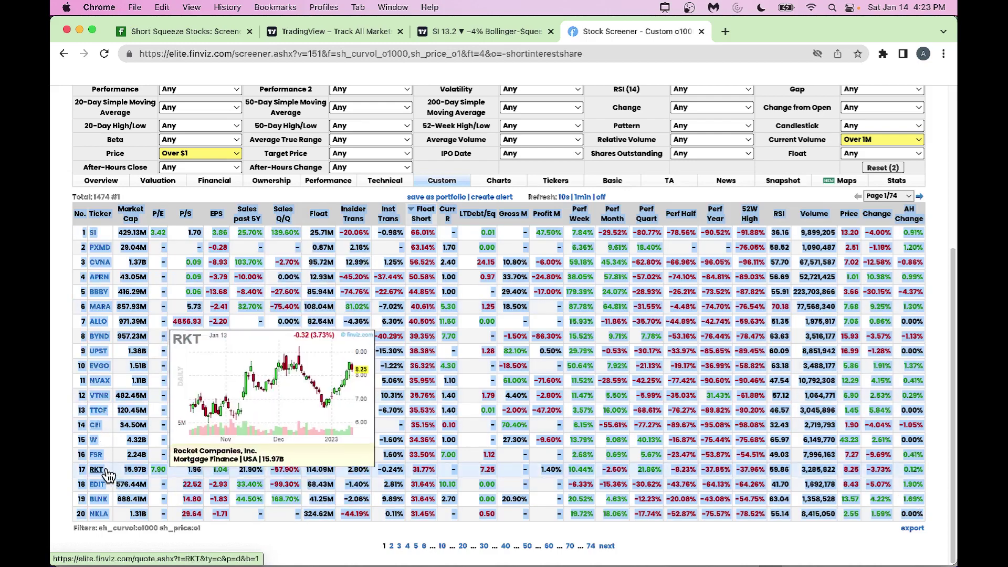
{"action": "left_click", "coordinate": [60, 406]}
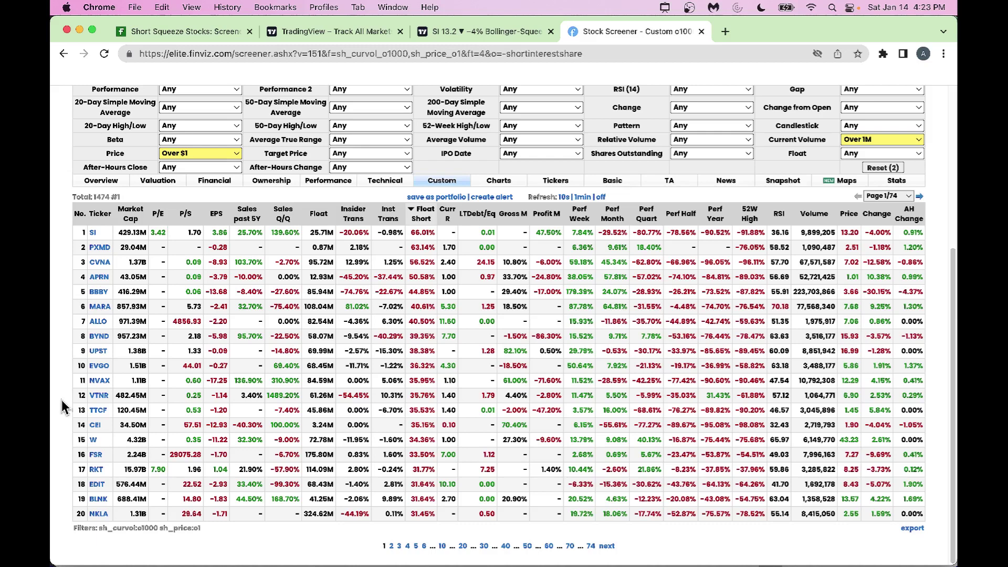
Step: Go to the TradingView chart of SI and switch its watchlist from Adhoc to Short
{"action": "left_click", "coordinate": [325, 35]}
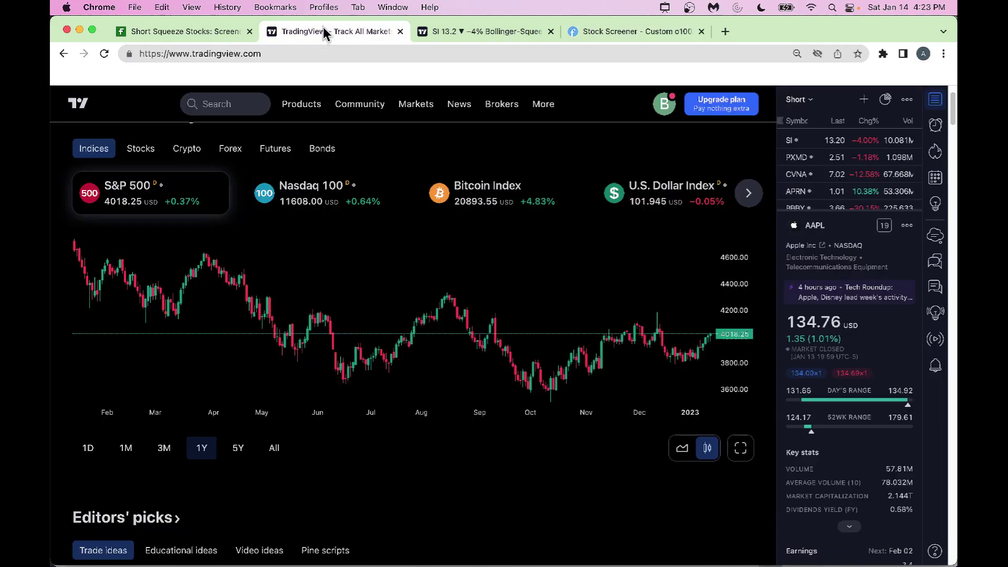
{"action": "left_click", "coordinate": [491, 33]}
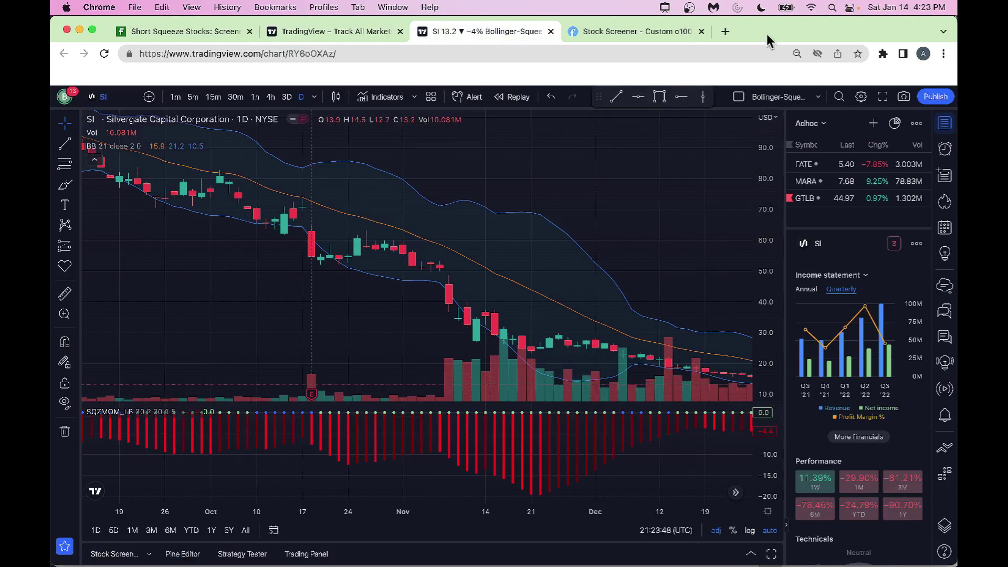
{"action": "left_click", "coordinate": [822, 125]}
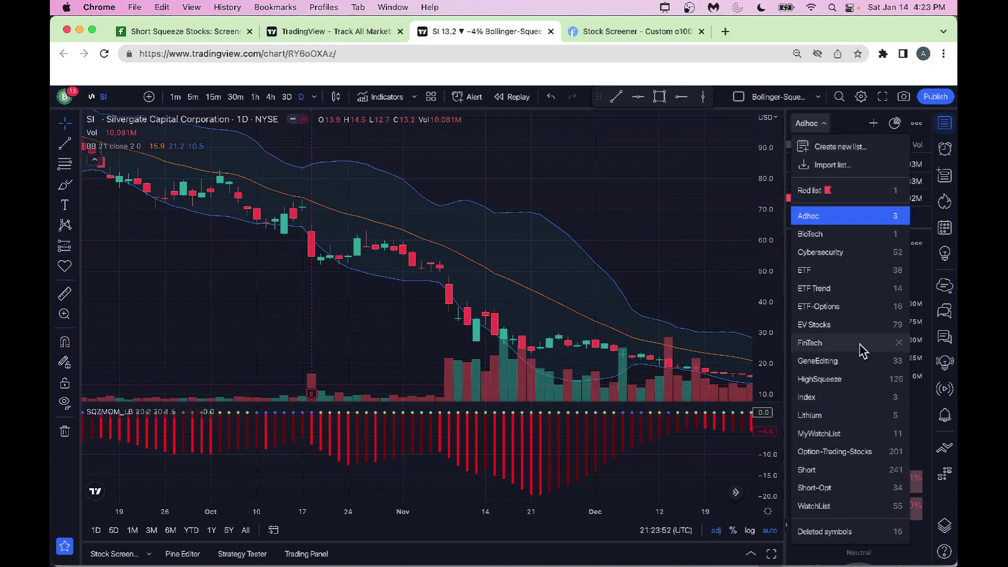
{"action": "left_click", "coordinate": [806, 470]}
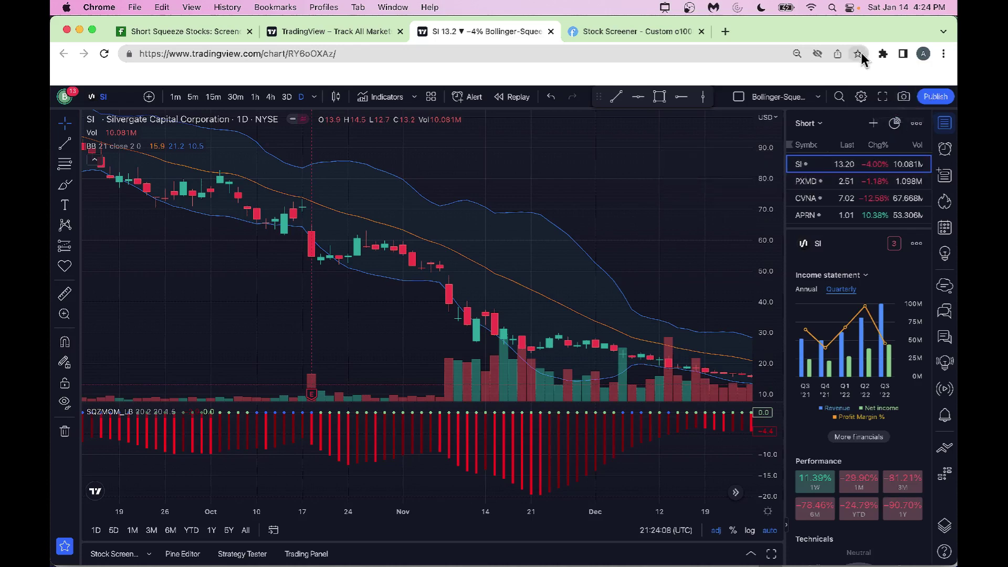
Step: Sort the Short watchlist by flag so flagged symbols come first
{"action": "left_click", "coordinate": [819, 125]}
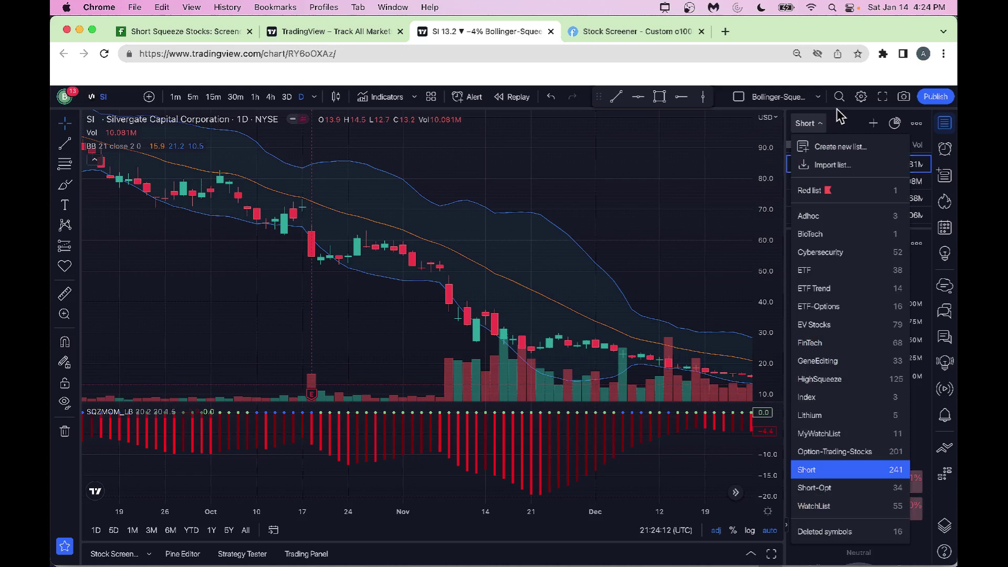
{"action": "left_click", "coordinate": [840, 115]}
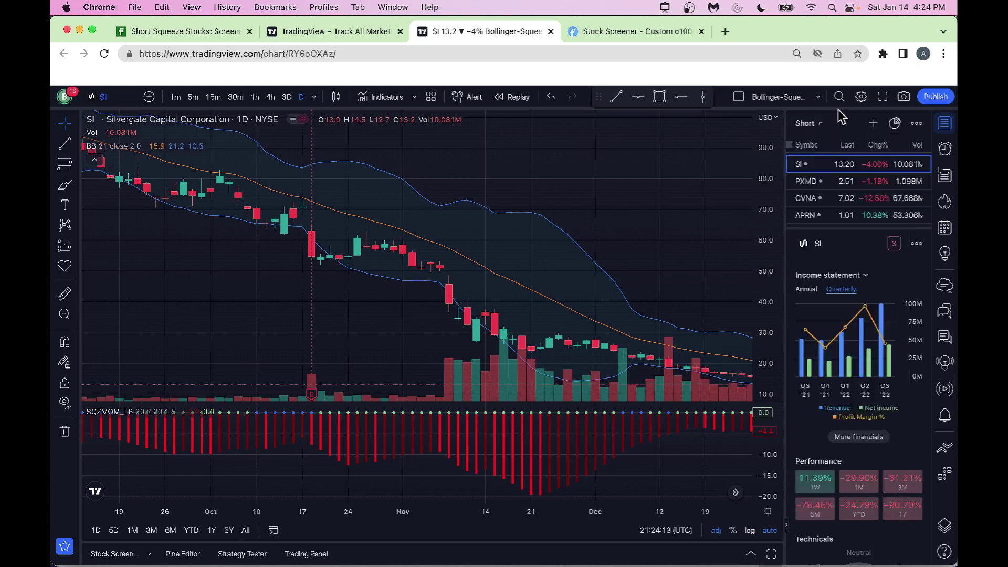
{"action": "left_click", "coordinate": [792, 150]}
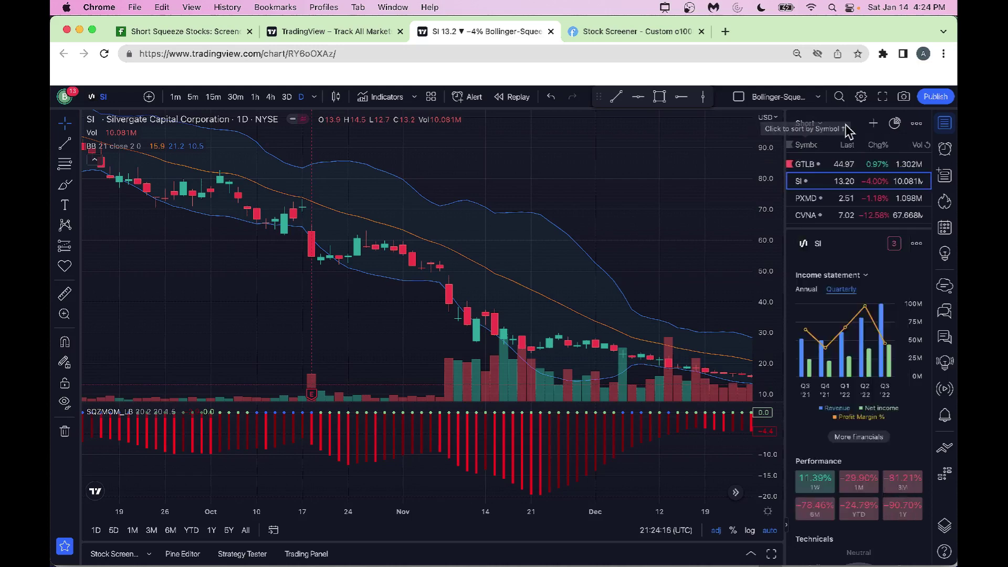